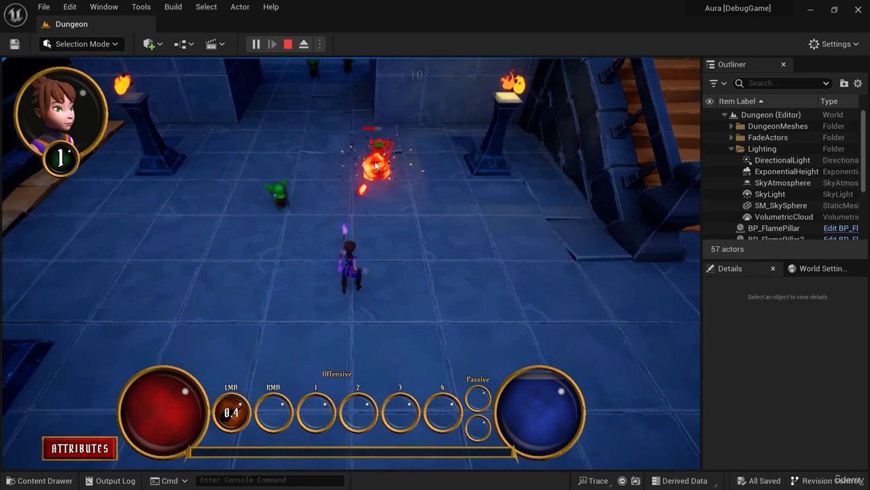
# Playtest the dungeon by attacking the goblins until the character reaches level 2, and stop the play session.
pyautogui.click(374, 158)
pyautogui.moveTo(399, 249)
pyautogui.mouseDown()
pyautogui.moveTo(381, 212)
pyautogui.moveTo(326, 227)
pyautogui.mouseUp()
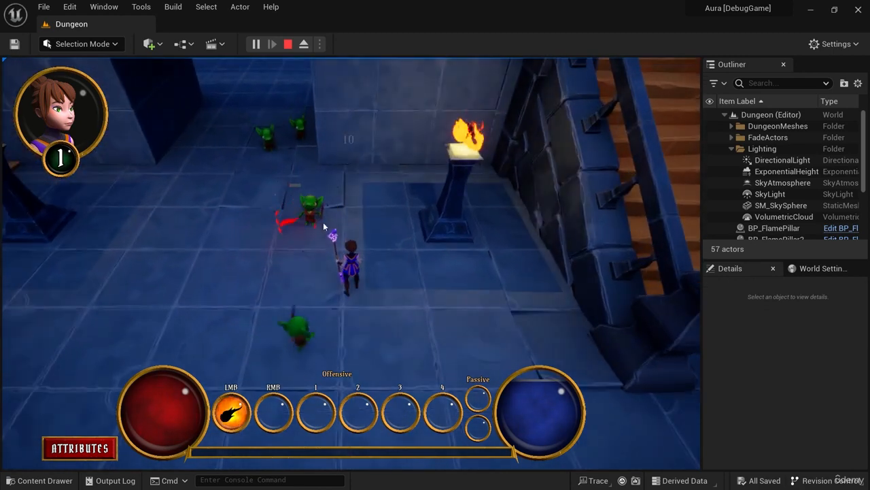
pyautogui.click(311, 213)
pyautogui.moveTo(423, 348)
pyautogui.mouseDown()
pyautogui.moveTo(430, 361)
pyautogui.moveTo(310, 294)
pyautogui.mouseUp()
pyautogui.click(307, 245)
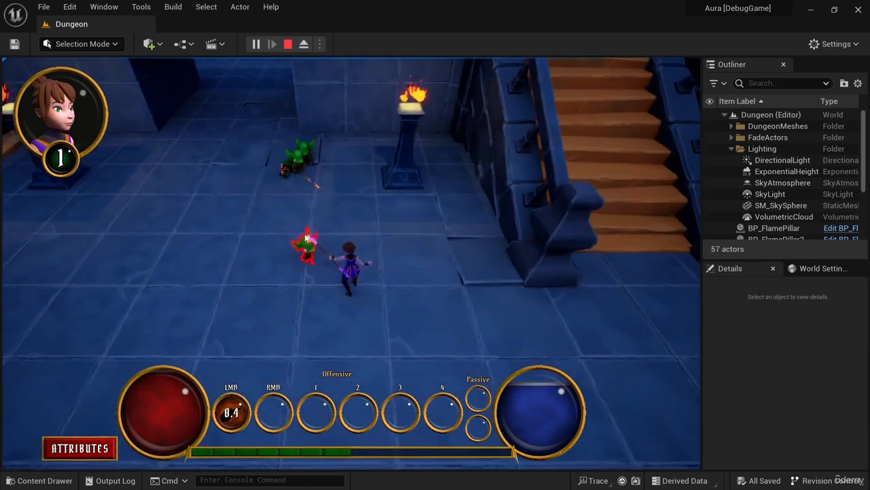
pyautogui.click(307, 245)
pyautogui.click(307, 245)
pyautogui.click(307, 246)
pyautogui.click(308, 246)
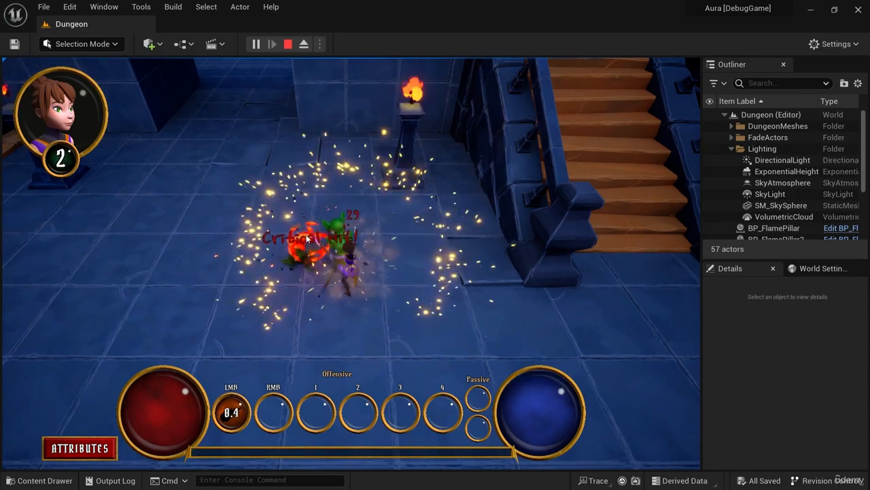
pyautogui.moveTo(393, 308); pyautogui.dragTo(407, 318)
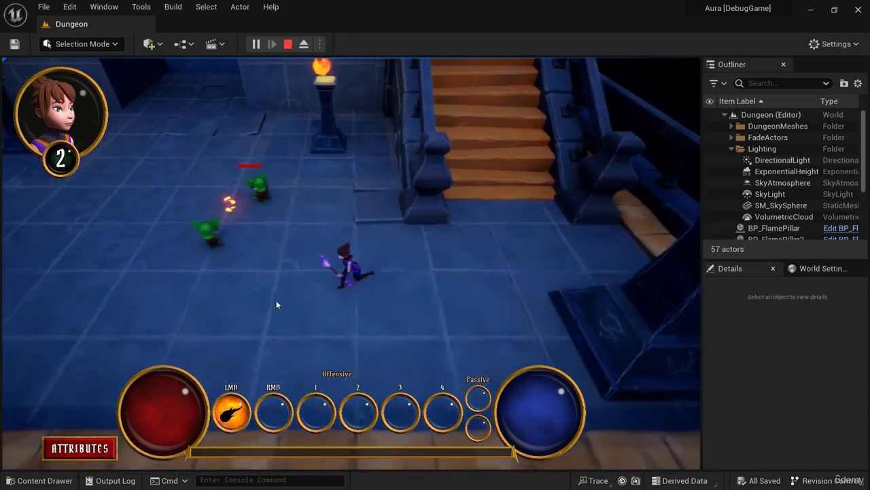
pyautogui.click(288, 44)
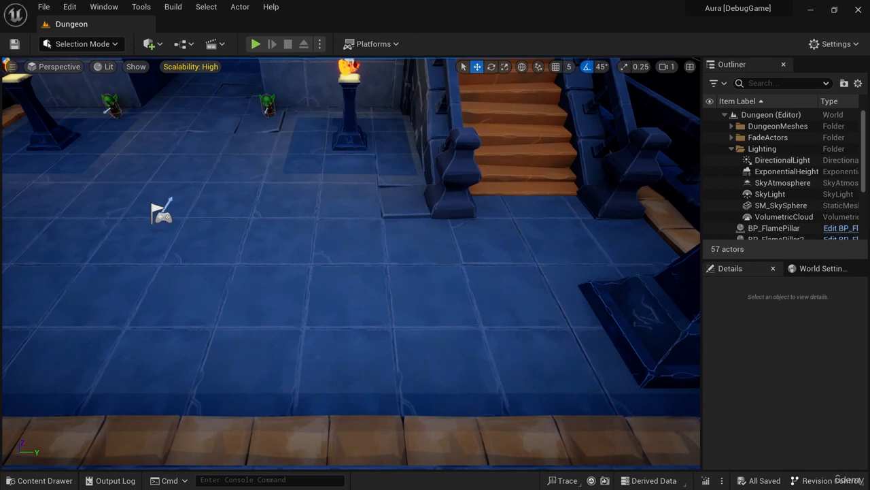
# Open the Blueprints/UI/Overlay/Subwidget folder in an enlarged Content Drawer.
pyautogui.scroll(-5, 436, 315)
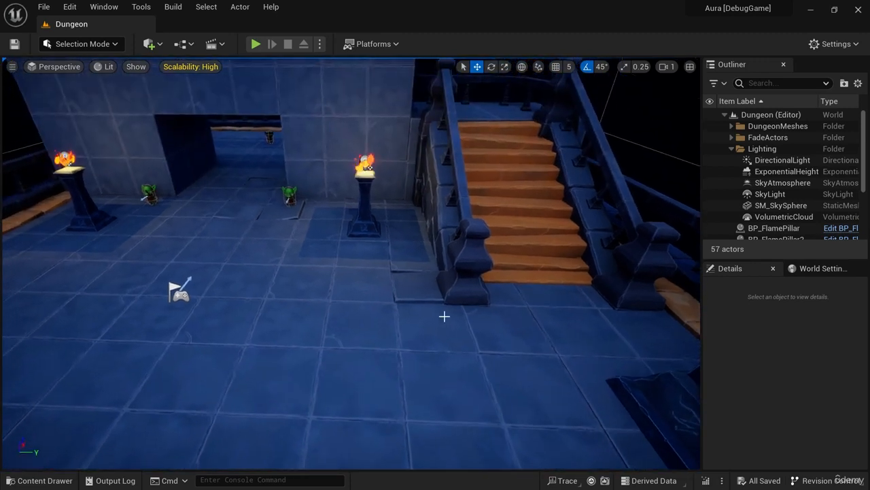
pyautogui.click(42, 480)
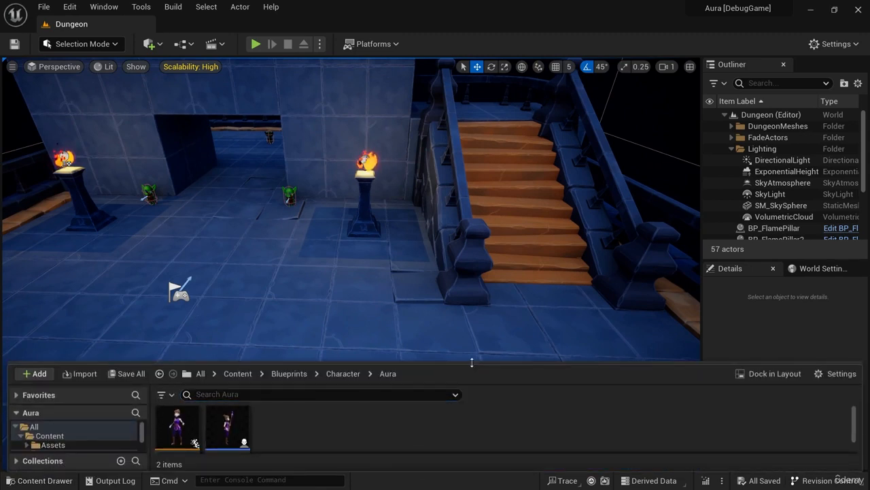
pyautogui.moveTo(474, 365); pyautogui.dragTo(483, 266)
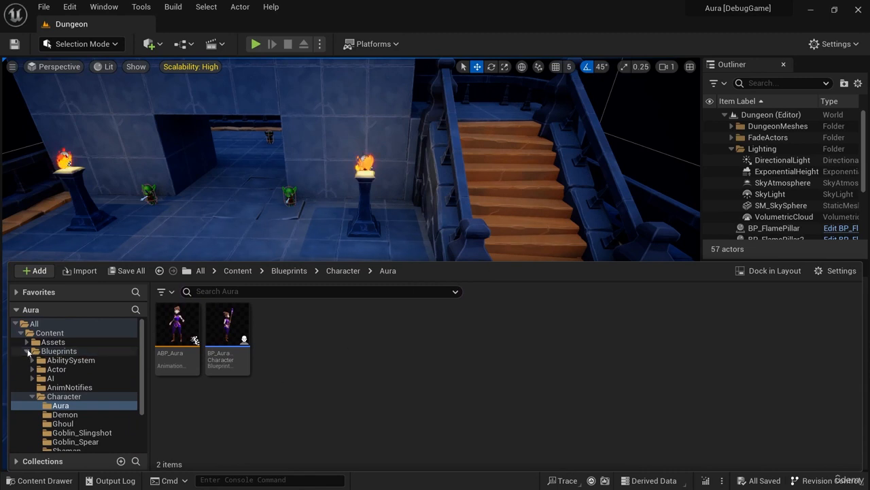
pyautogui.doubleClick(59, 350)
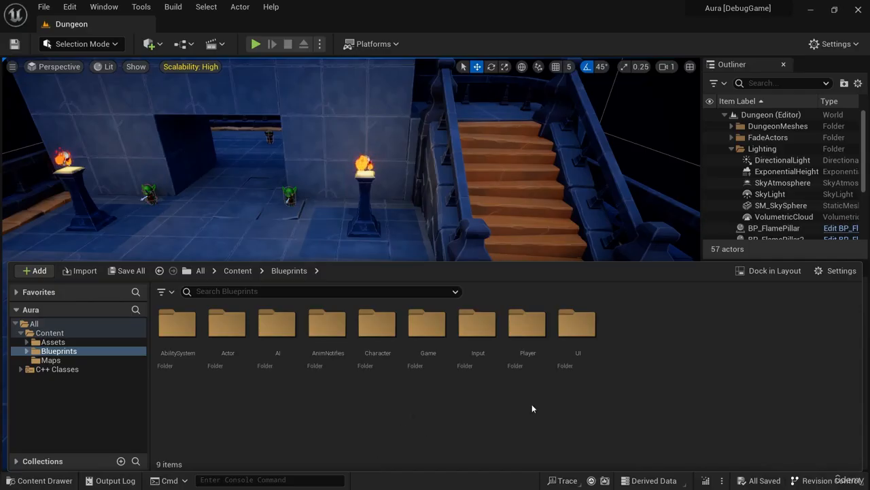
pyautogui.doubleClick(587, 327)
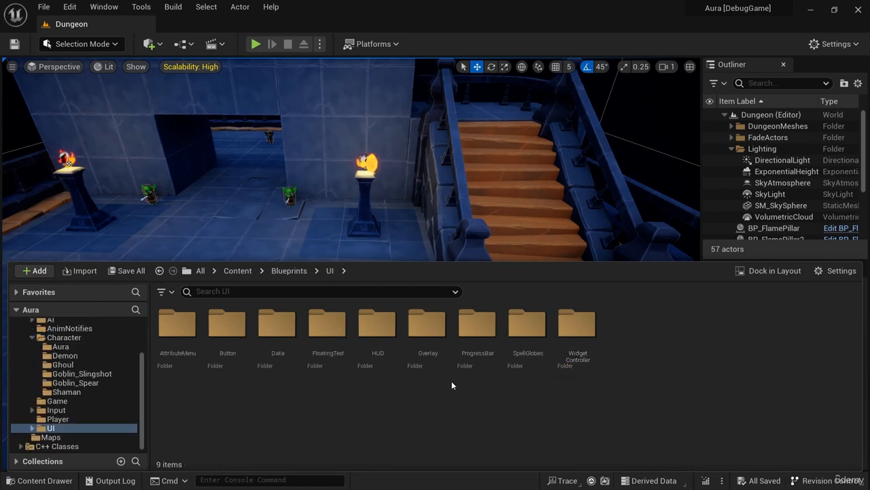
pyautogui.doubleClick(427, 323)
pyautogui.click(168, 331)
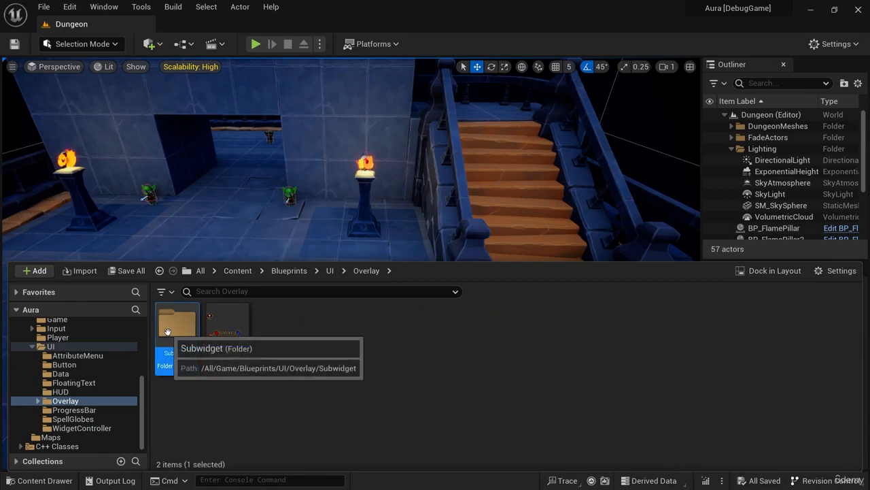
pyautogui.doubleClick(168, 331)
# Create a Widget Blueprint in the Subwidget folder with AuraUserWidget as parent class and name it WBP_LevelUpMessage.
pyautogui.rightClick(375, 359)
pyautogui.scroll(-1, 517, 422)
pyautogui.moveTo(534, 478)
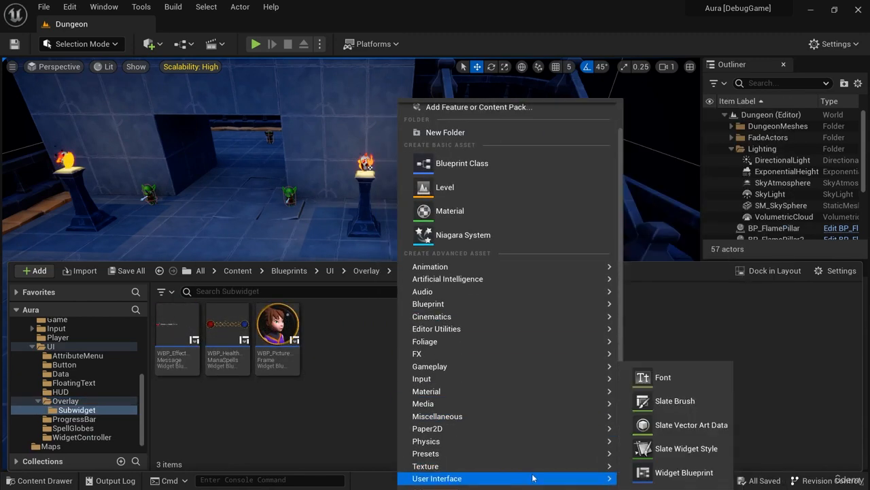
pyautogui.click(680, 472)
pyautogui.click(342, 315)
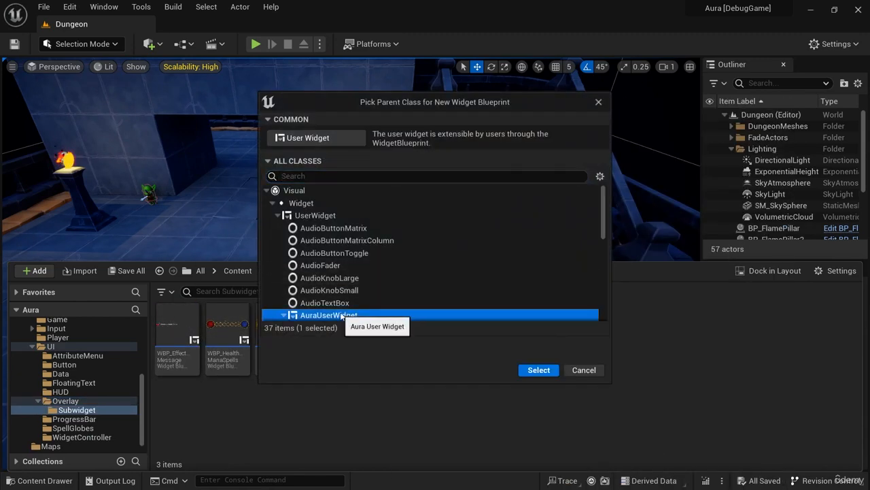
pyautogui.click(538, 369)
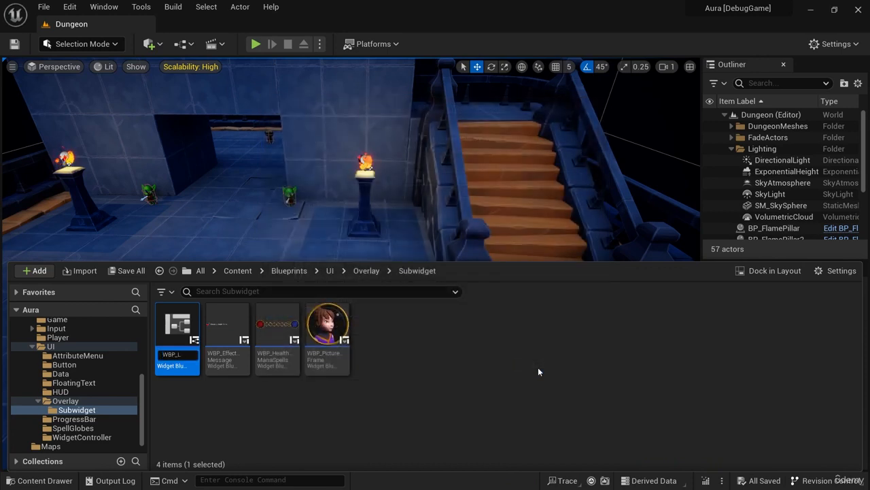
pyautogui.write('WBP_LevelUpMessage')
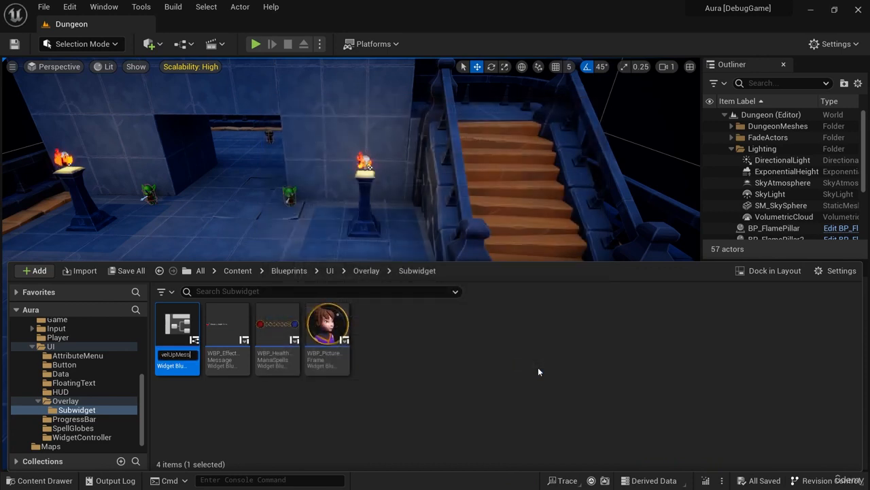
pyautogui.press('Return')
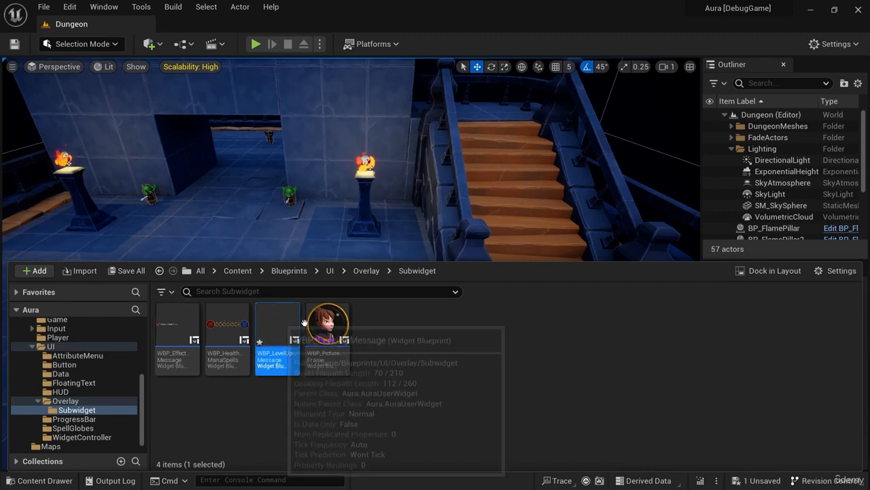
# Open WBP_LevelUpMessage for editing and add an Overlay panel as its root widget.
pyautogui.doubleClick(277, 323)
pyautogui.moveTo(494, 300); pyautogui.dragTo(310, 232, button='right')
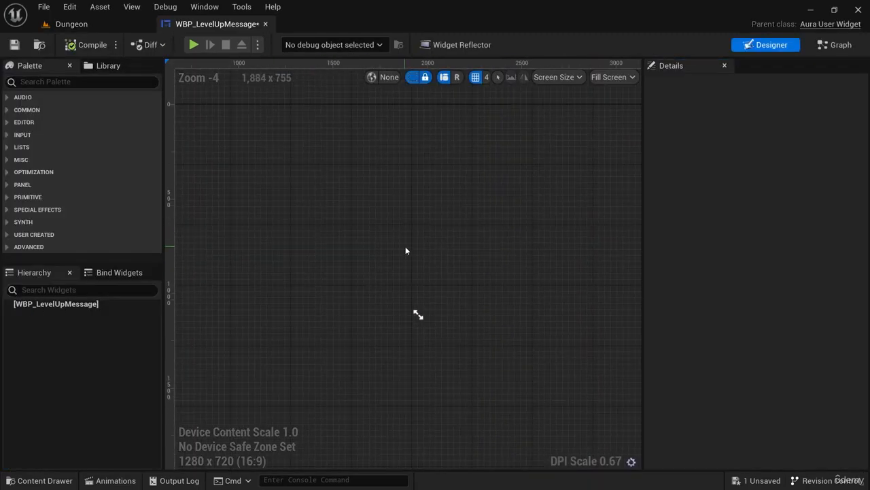
pyautogui.moveTo(406, 247); pyautogui.dragTo(395, 239, button='right')
pyautogui.click(106, 82)
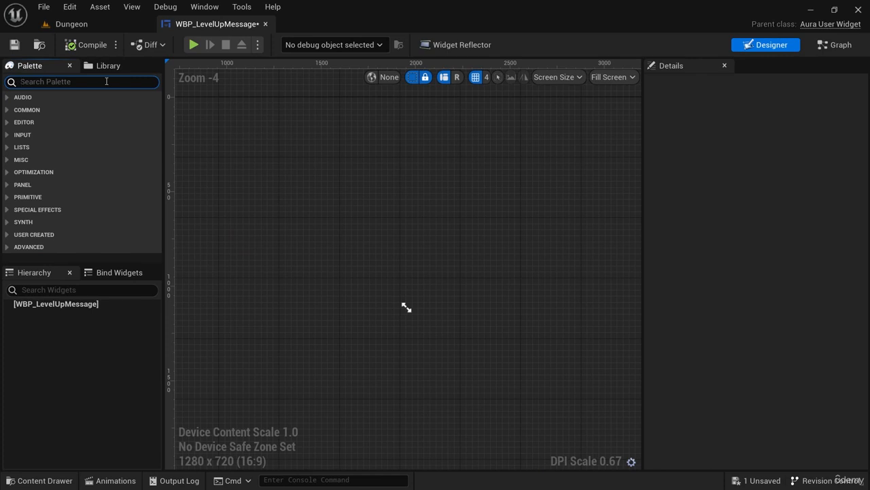
pyautogui.write('overlay')
pyautogui.click(49, 109)
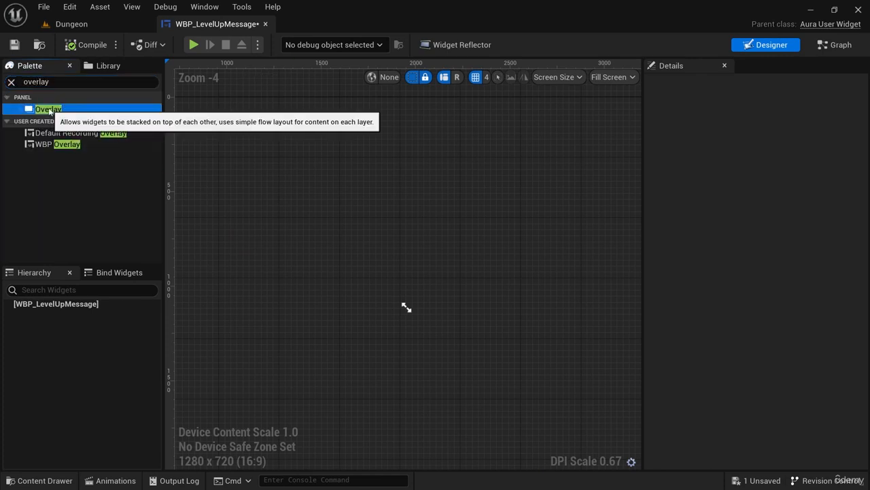
pyautogui.moveTo(49, 109); pyautogui.dragTo(79, 307)
pyautogui.moveTo(286, 268); pyautogui.dragTo(451, 310, button='right')
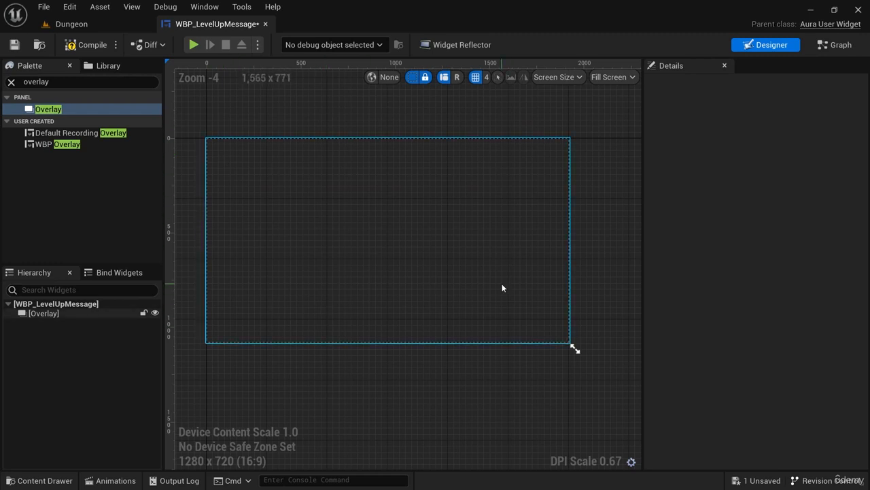
pyautogui.moveTo(502, 283); pyautogui.dragTo(512, 304, button='right')
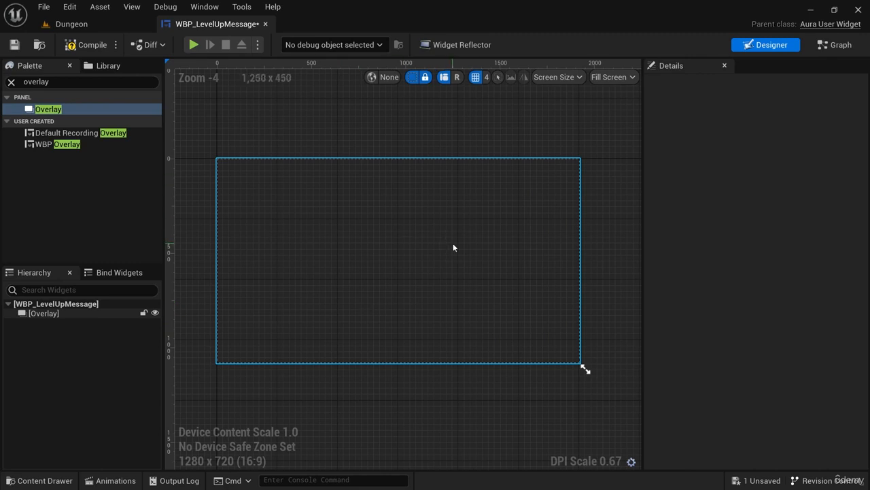
# Add a Wrap Box inside the Overlay and set its horizontal and vertical alignment to fill.
pyautogui.click(75, 81)
pyautogui.press('BackSpace')
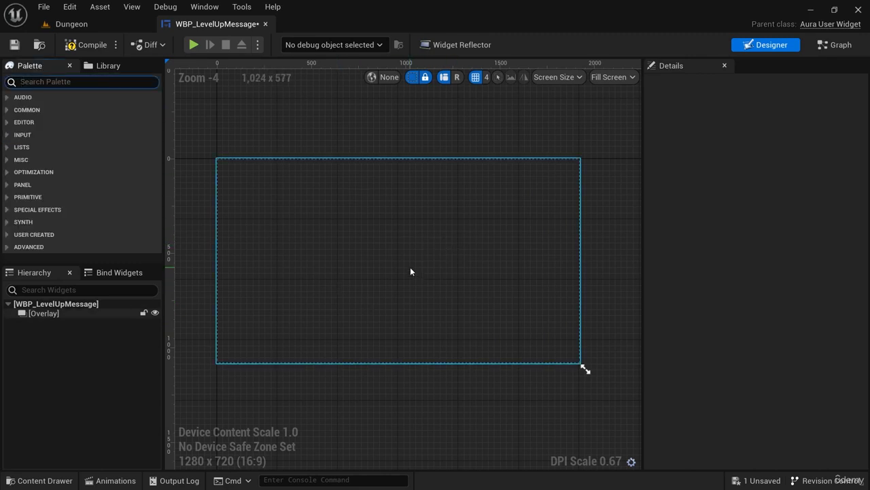
pyautogui.write('wrap')
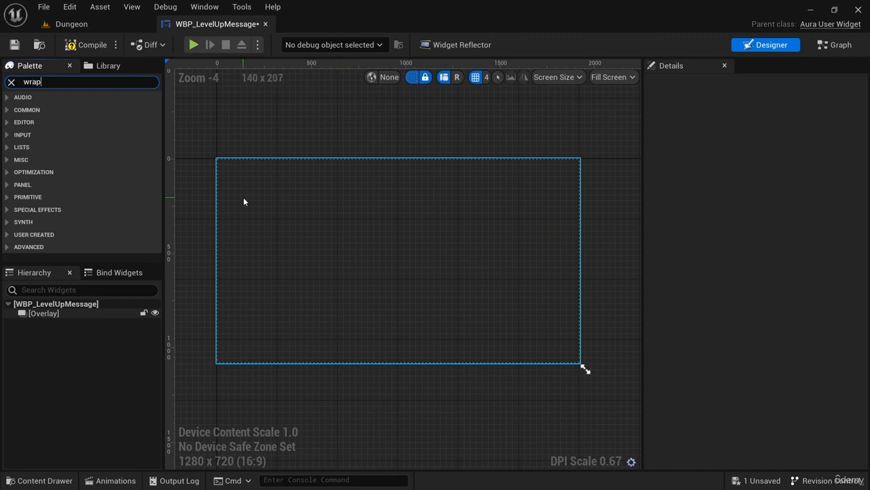
pyautogui.moveTo(51, 108); pyautogui.dragTo(344, 248)
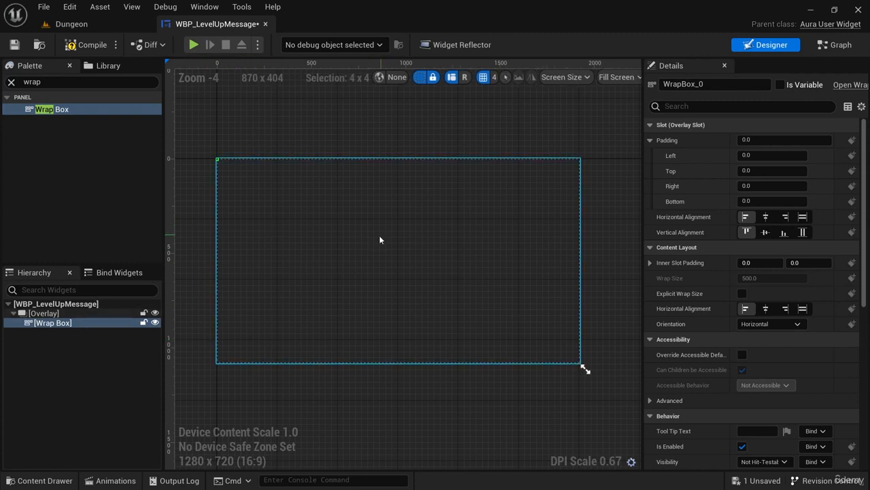
pyautogui.click(803, 216)
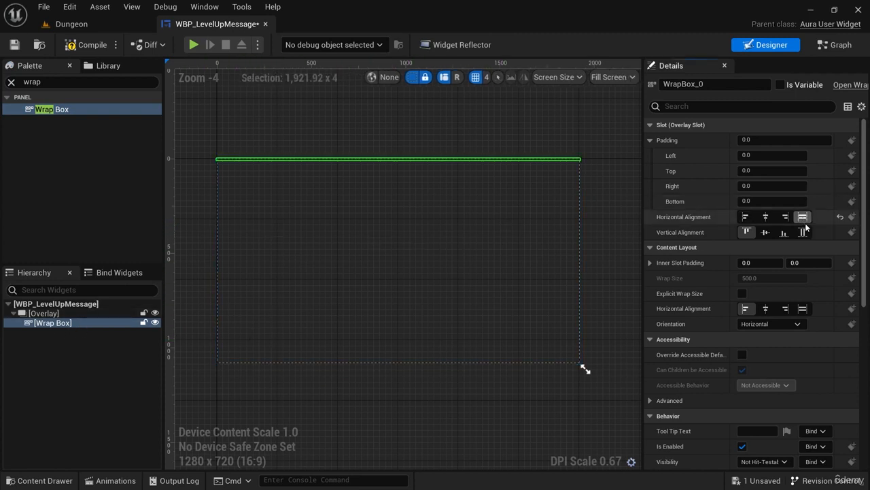
pyautogui.click(803, 232)
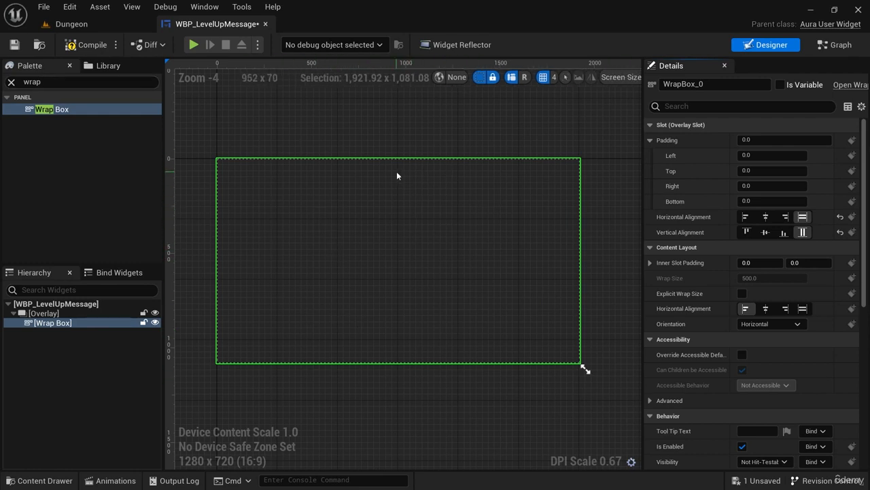
# Add a Spacer inside the Wrap Box and size it to about 1898 by 156.
pyautogui.click(59, 82)
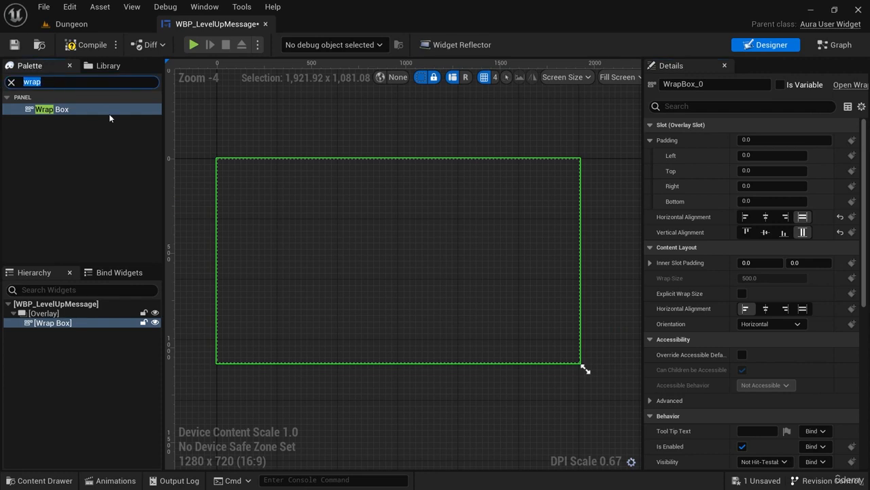
pyautogui.write('spa')
pyautogui.click(77, 133)
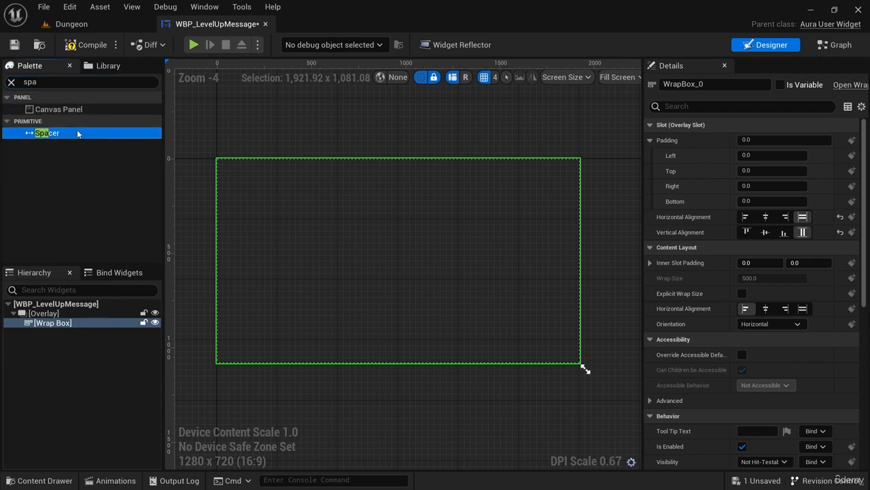
pyautogui.moveTo(77, 133); pyautogui.dragTo(347, 250)
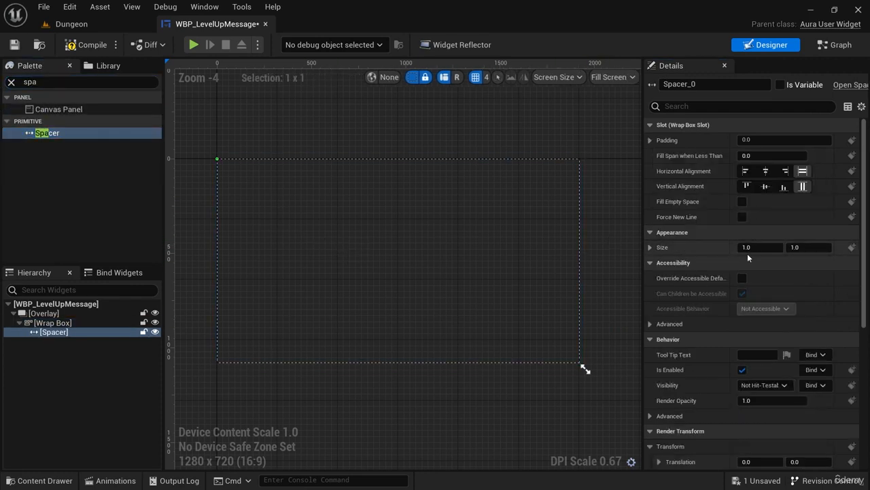
pyautogui.moveTo(756, 247); pyautogui.dragTo(820, 248)
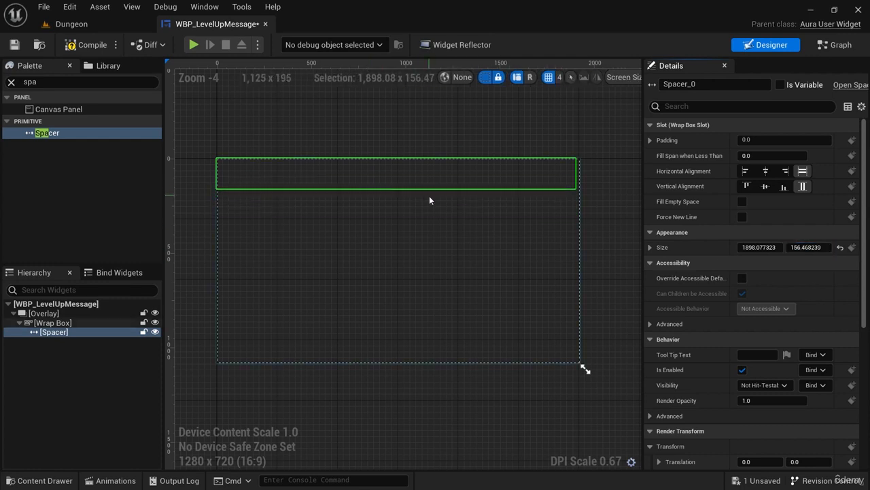
# Add a Text widget below the Spacer in the Wrap Box and set its content to "YOU HAVE REACHED".
pyautogui.click(2, 81)
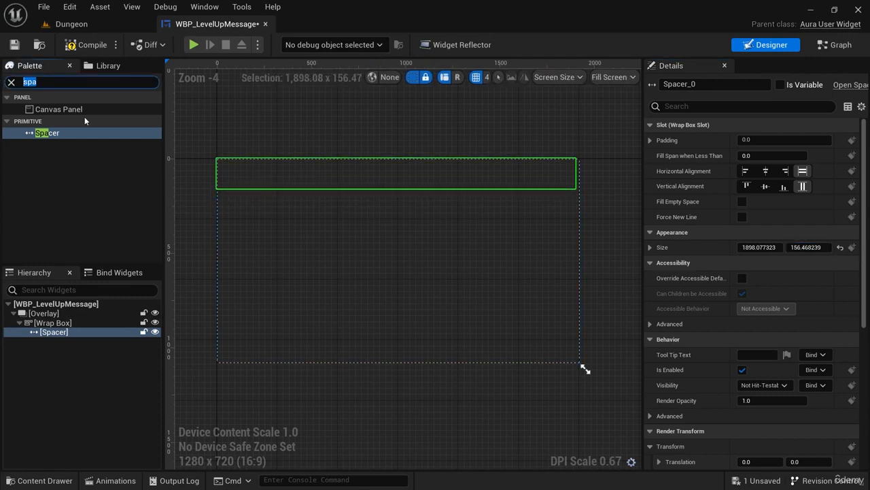
pyautogui.write('tex')
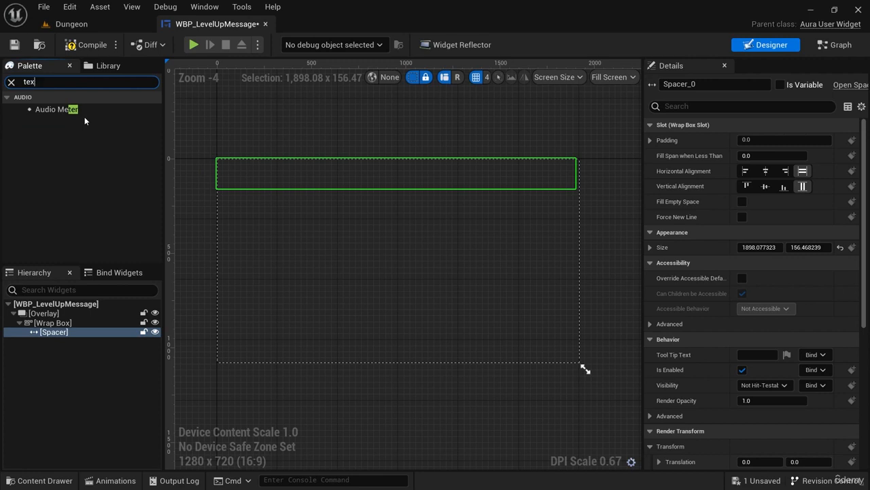
pyautogui.write('t')
pyautogui.moveTo(85, 116); pyautogui.dragTo(405, 252)
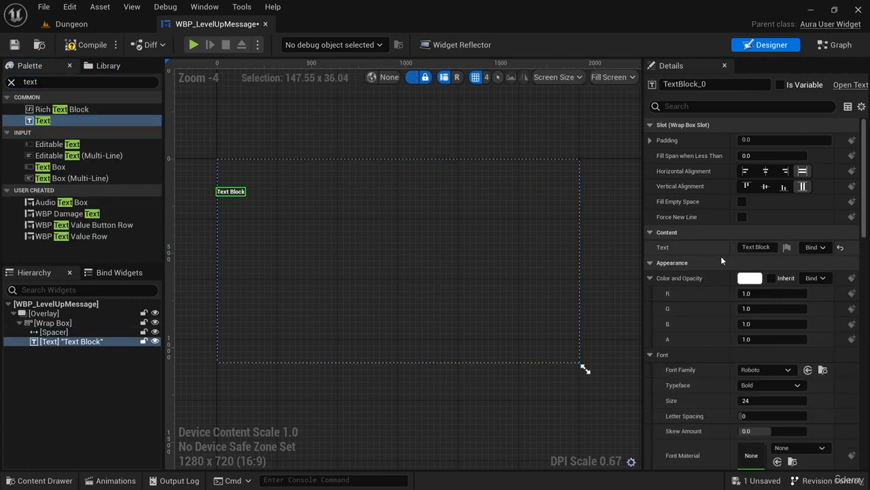
pyautogui.click(756, 247)
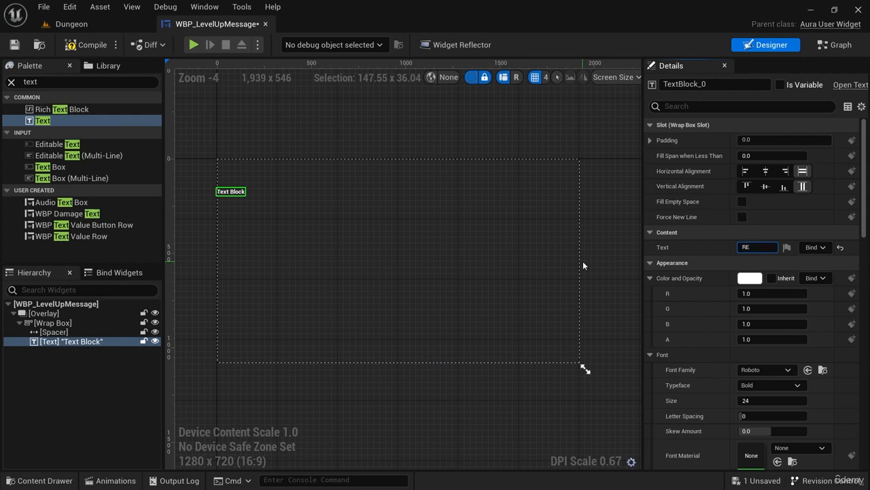
pyautogui.write('YOU HAVE')
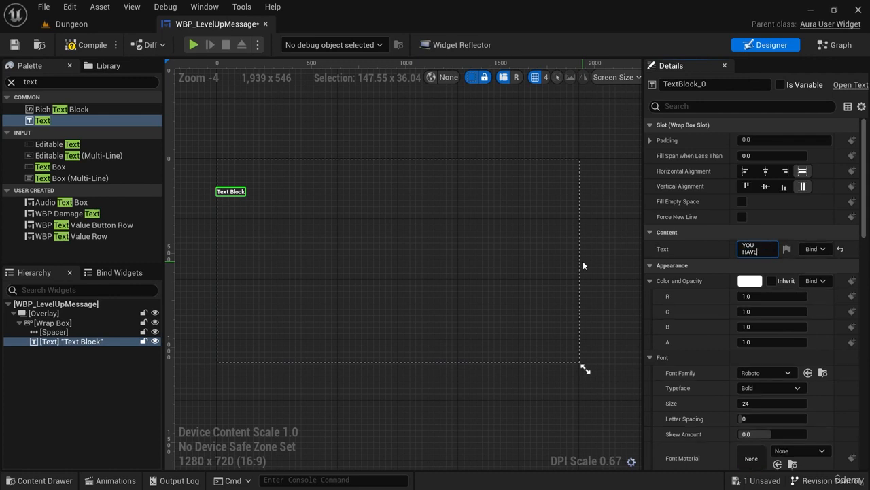
pyautogui.write(' REACHED')
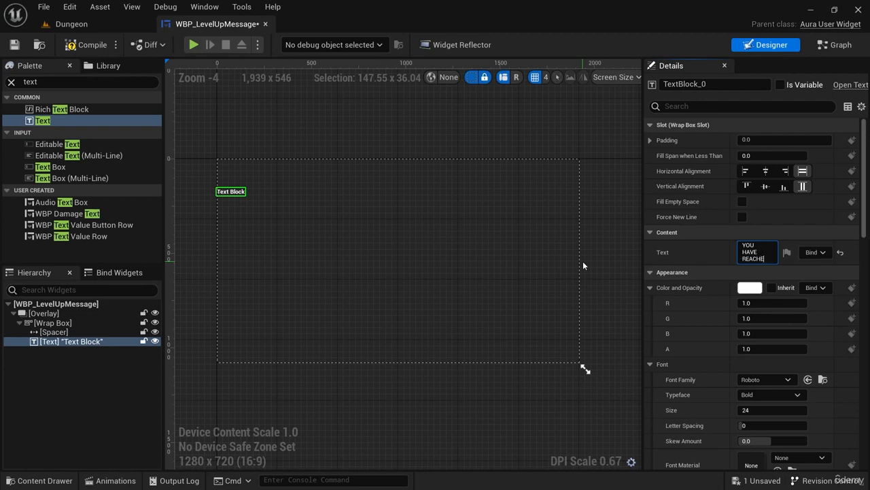
pyautogui.press('Return')
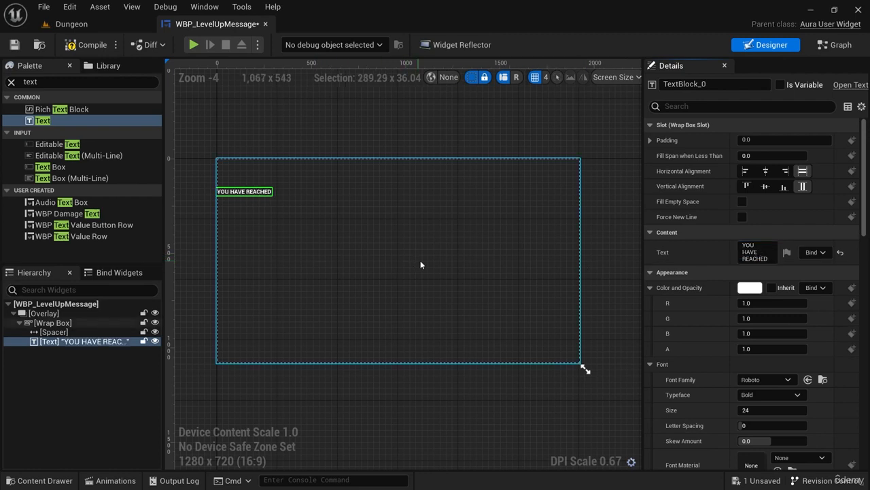
# Make the YOU HAVE REACHED text fill empty space, with centered horizontal alignment and centered justification.
pyautogui.click(742, 202)
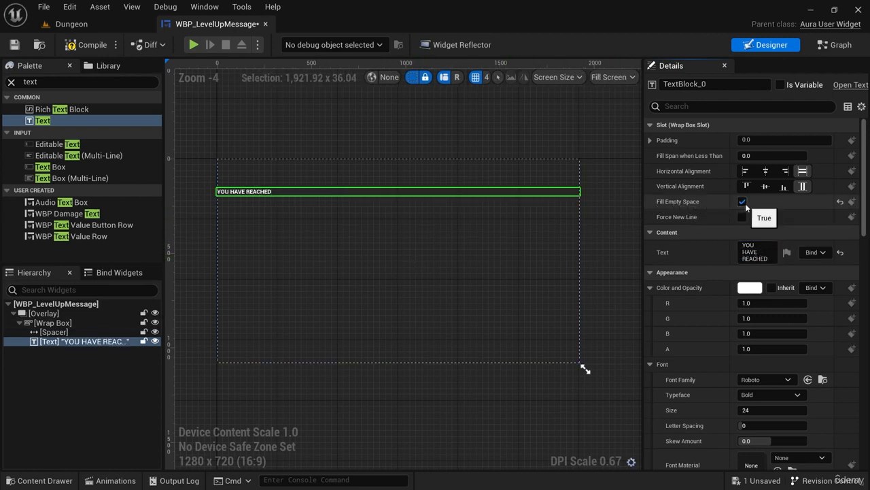
pyautogui.click(766, 170)
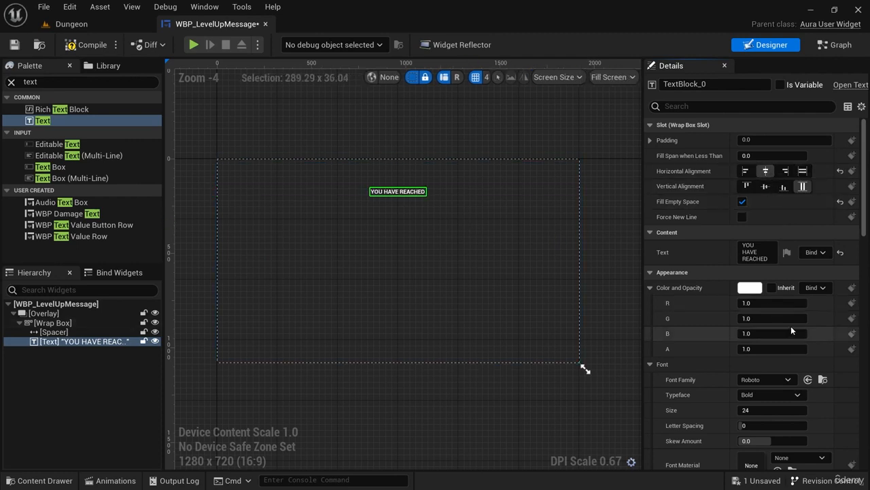
pyautogui.scroll(-3, 790, 326)
pyautogui.scroll(-4, 779, 347)
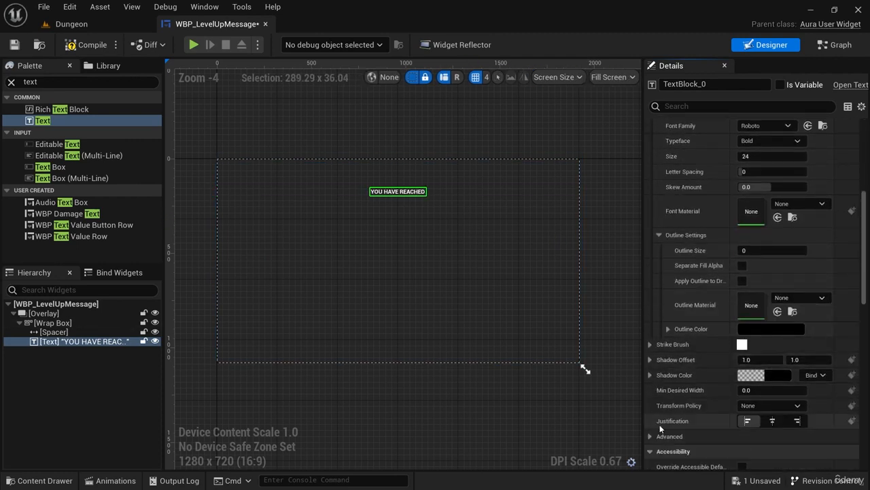
pyautogui.scroll(4, 728, 298)
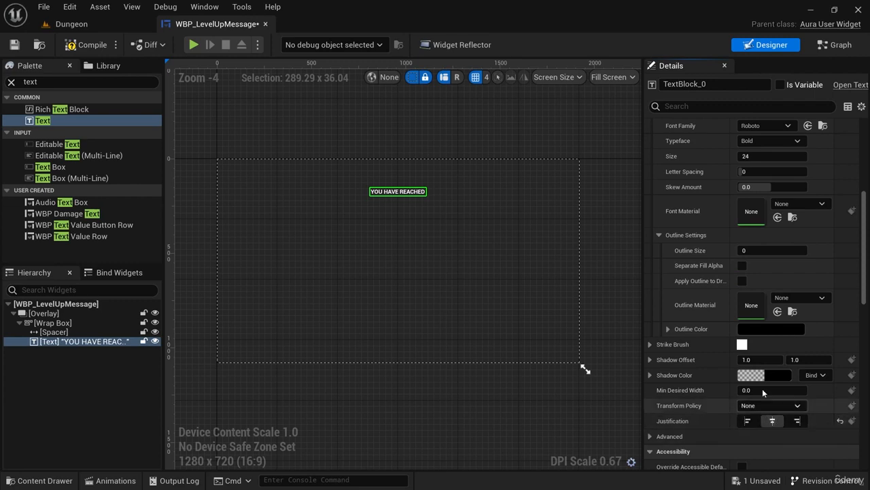
pyautogui.scroll(2, 727, 298)
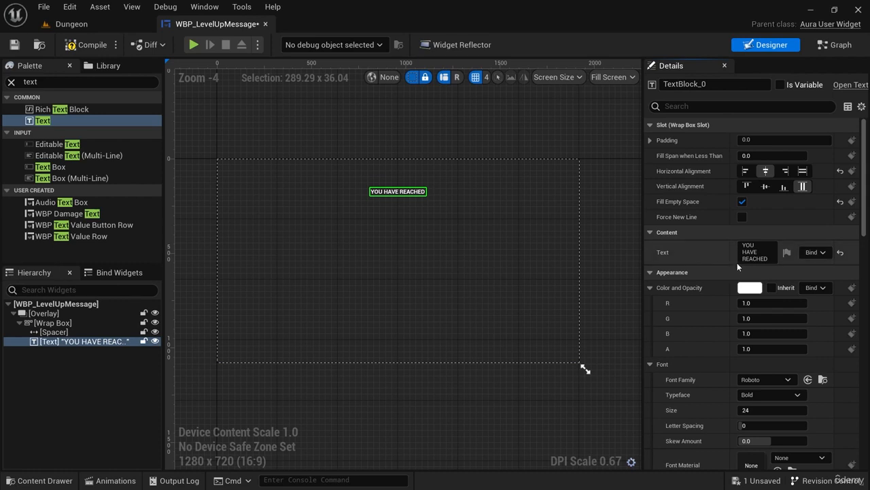
# Set the YOU HAVE REACHED text's font family to Amarante and its size to 34.
pyautogui.click(769, 378)
pyautogui.click(781, 244)
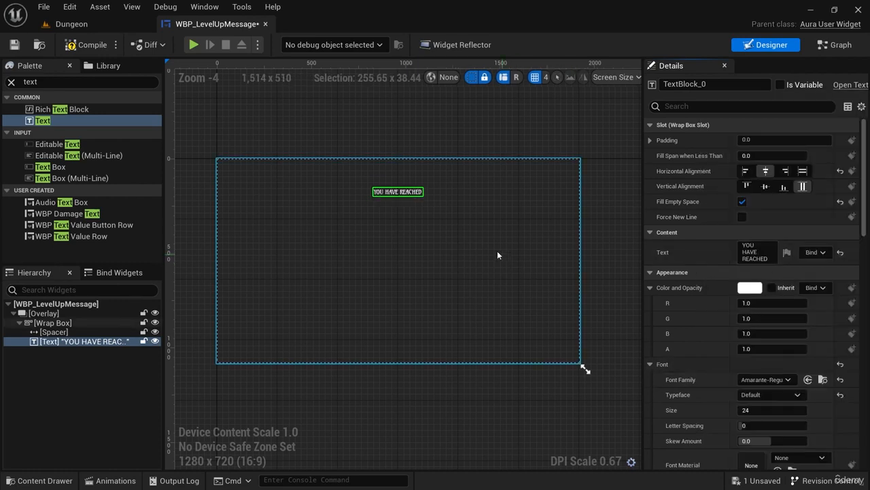
pyautogui.scroll(9, 439, 252)
pyautogui.scroll(-5, 439, 252)
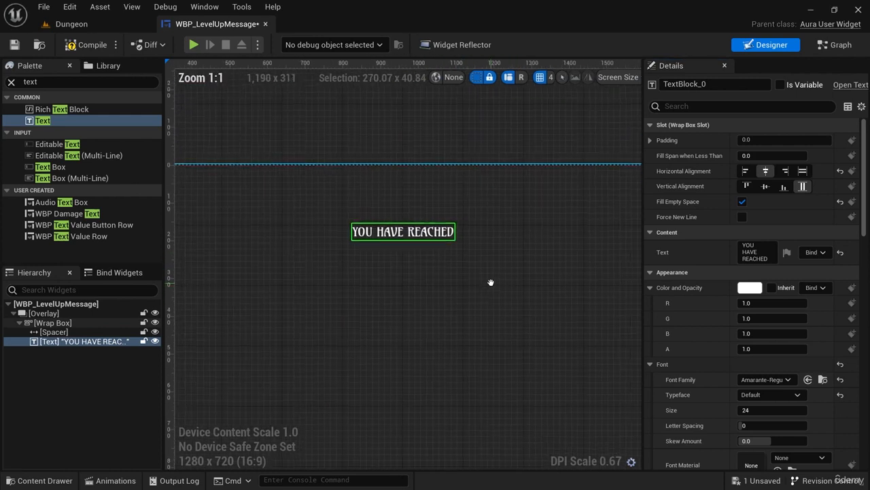
pyautogui.scroll(-1, 772, 395)
pyautogui.click(772, 393)
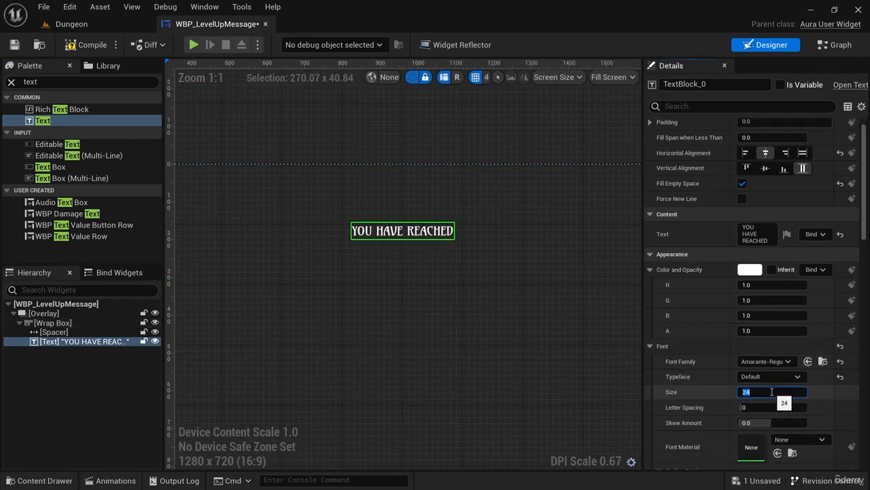
pyautogui.press('Return')
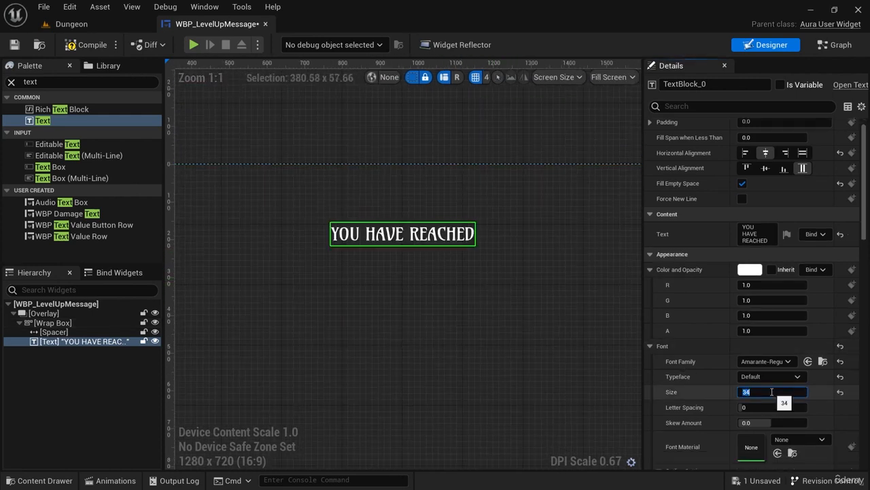
# Set the YOU HAVE REACHED text's letter spacing to 100 and its outline size to 1.
pyautogui.click(773, 406)
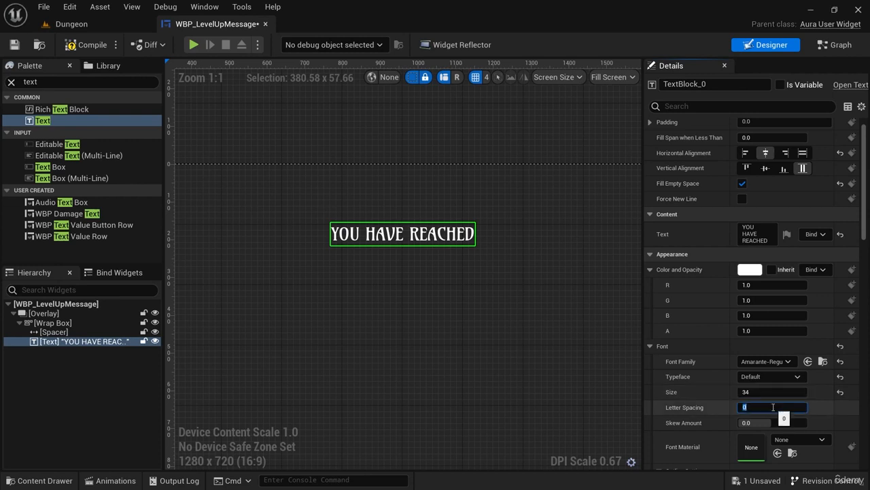
pyautogui.press('Return')
pyautogui.scroll(-2, 773, 407)
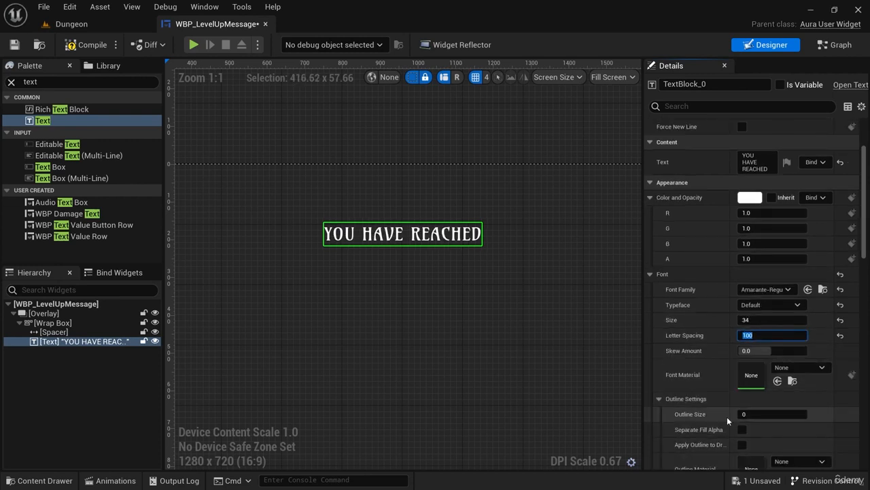
pyautogui.click(764, 415)
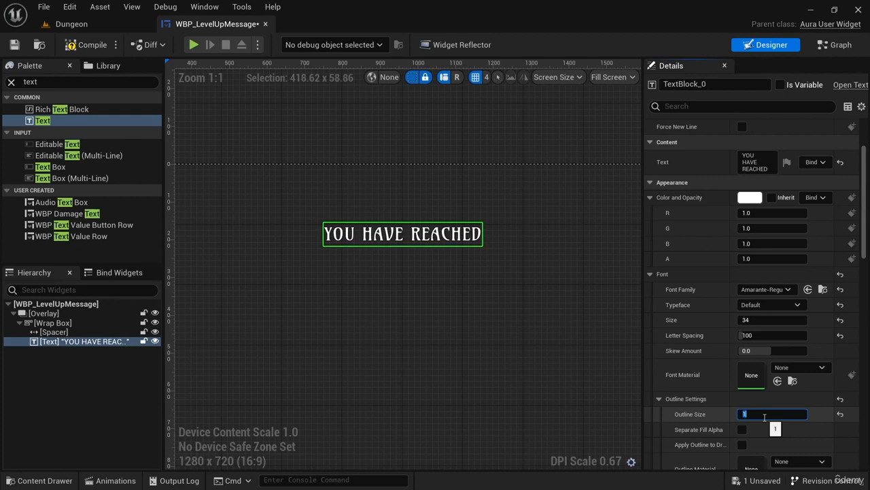
pyautogui.click(528, 349)
pyautogui.scroll(-6, 529, 349)
pyautogui.scroll(5, 447, 293)
pyautogui.scroll(-2, 476, 280)
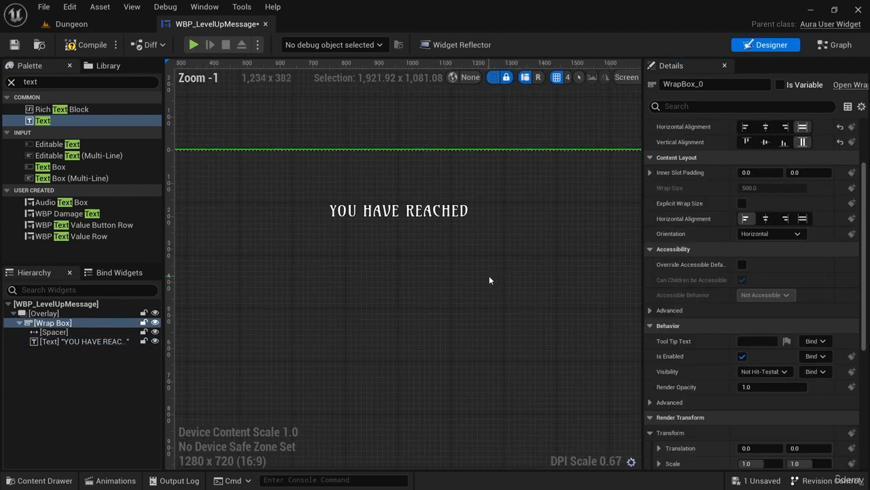
# Duplicate the YOU HAVE REACHED text within the Wrap Box.
pyautogui.click(92, 342)
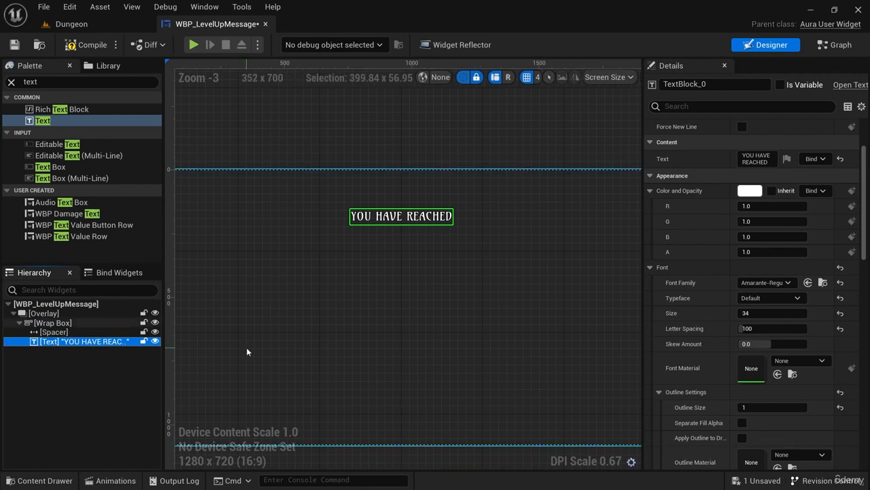
pyautogui.click(58, 332)
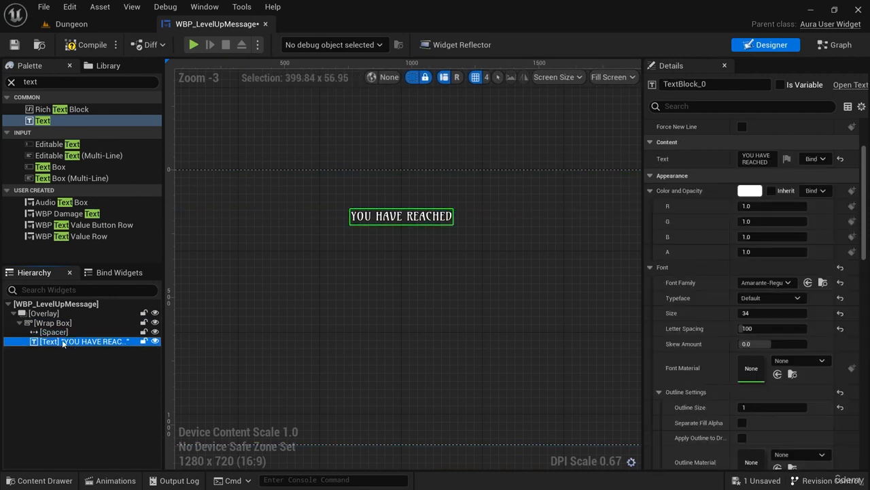
pyautogui.hotkey('ctrl', 'd')
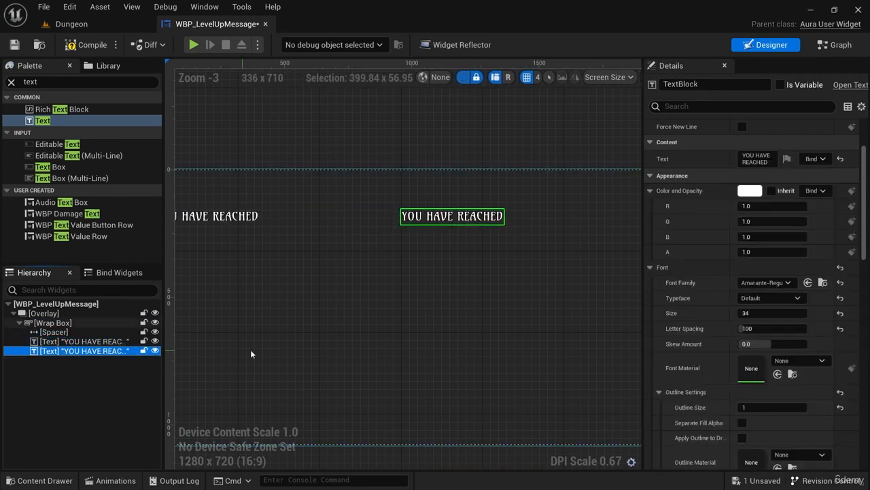
pyautogui.moveTo(343, 336); pyautogui.dragTo(402, 318, button='right')
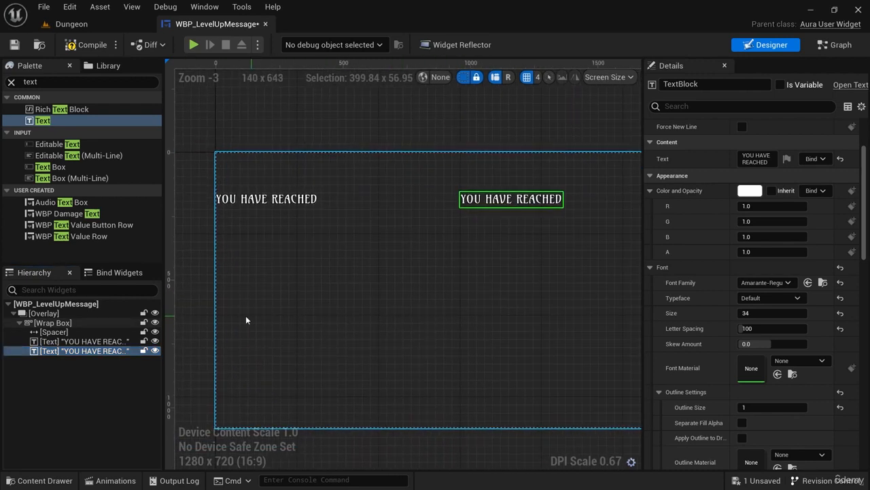
# Set the duplicated text's content to "Level " and force it onto a new line.
pyautogui.click(770, 161)
pyautogui.write('Level')
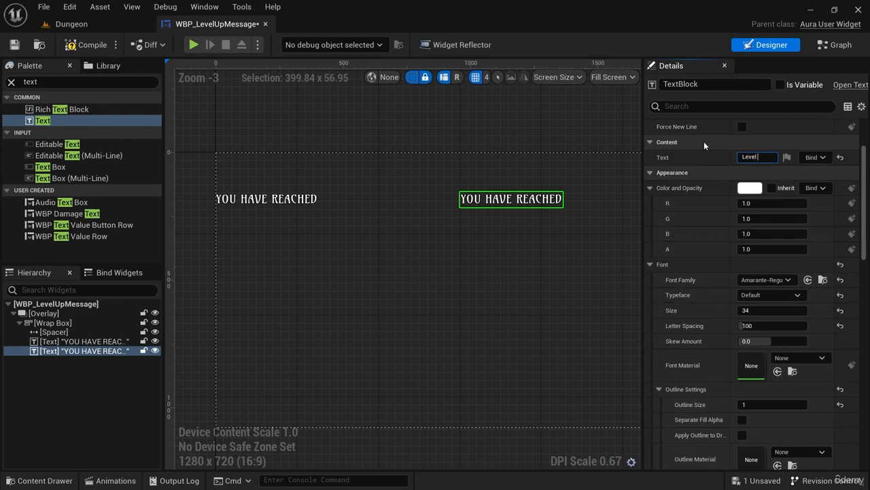
pyautogui.moveTo(539, 275); pyautogui.dragTo(511, 283, button='right')
pyautogui.scroll(3, 665, 219)
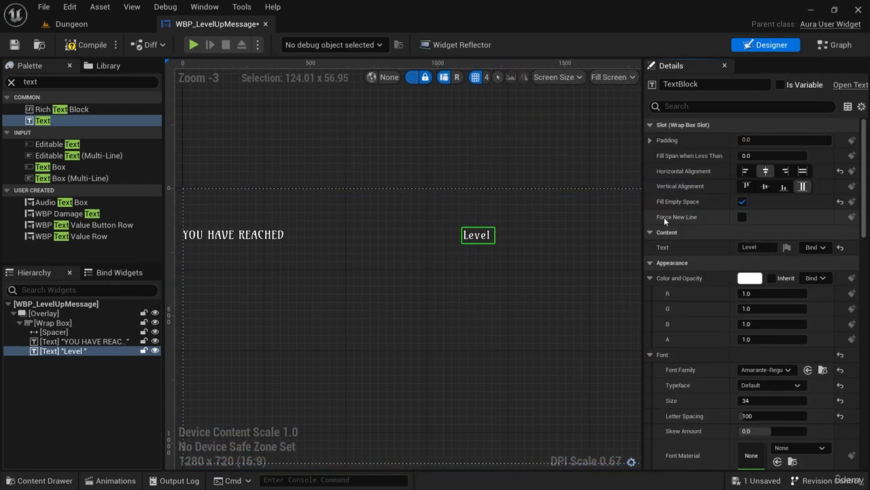
pyautogui.click(742, 218)
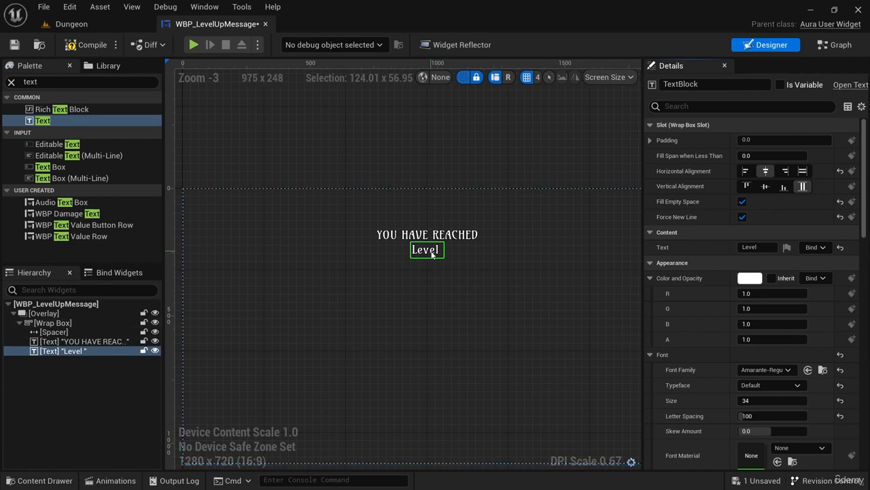
# Duplicate the Level text and rename the copy Text_Level.
pyautogui.click(78, 340)
pyautogui.click(68, 351)
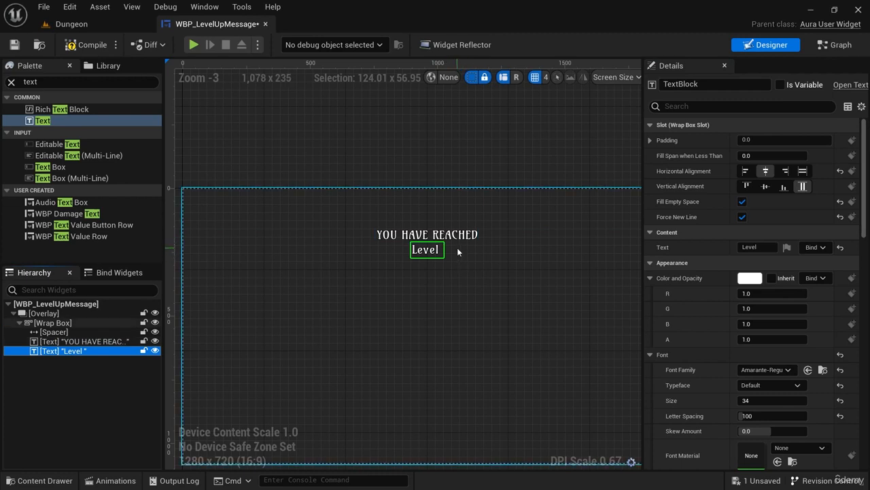
pyautogui.hotkey('ctrl', 'd')
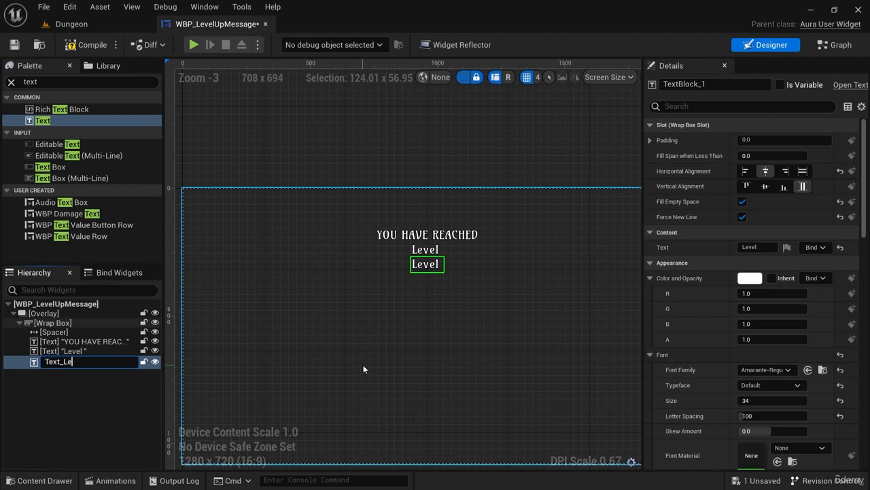
pyautogui.press('Return')
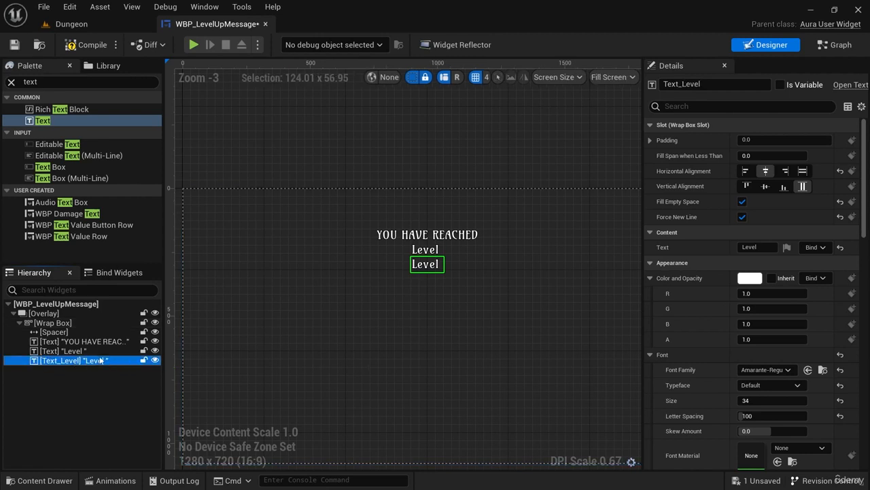
# Make Text_Level a variable, turn off its Fill Empty Space option, and set its text to "X".
pyautogui.click(780, 84)
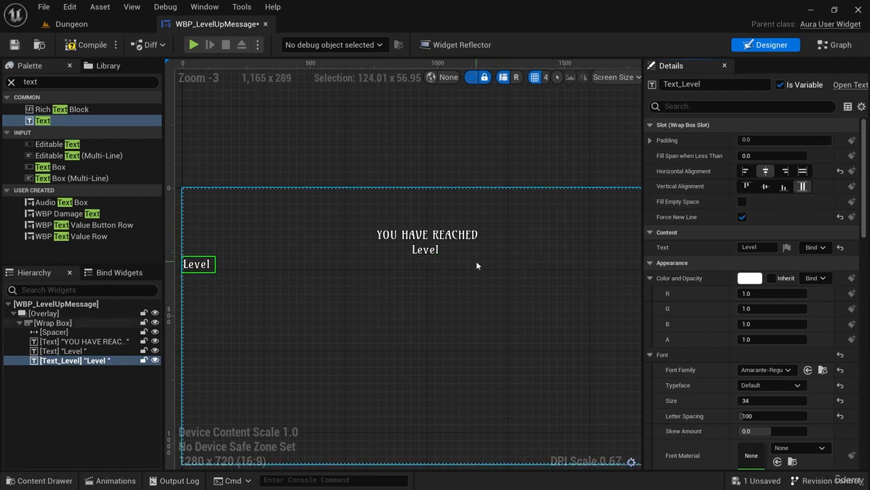
pyautogui.click(422, 255)
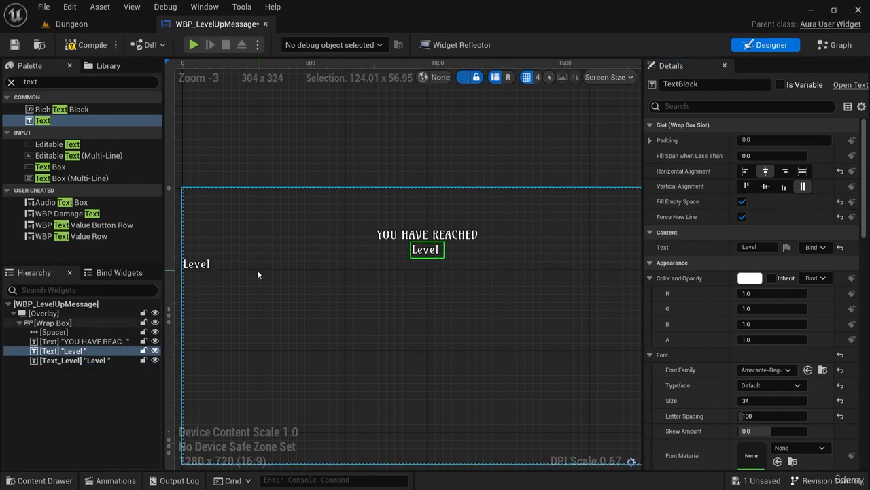
pyautogui.click(199, 270)
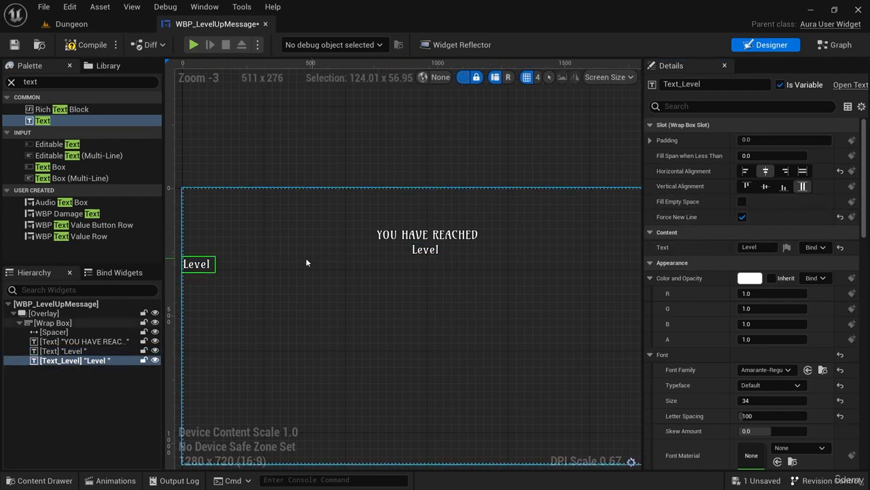
pyautogui.click(751, 247)
pyautogui.hotkey('ctrl', 'a')
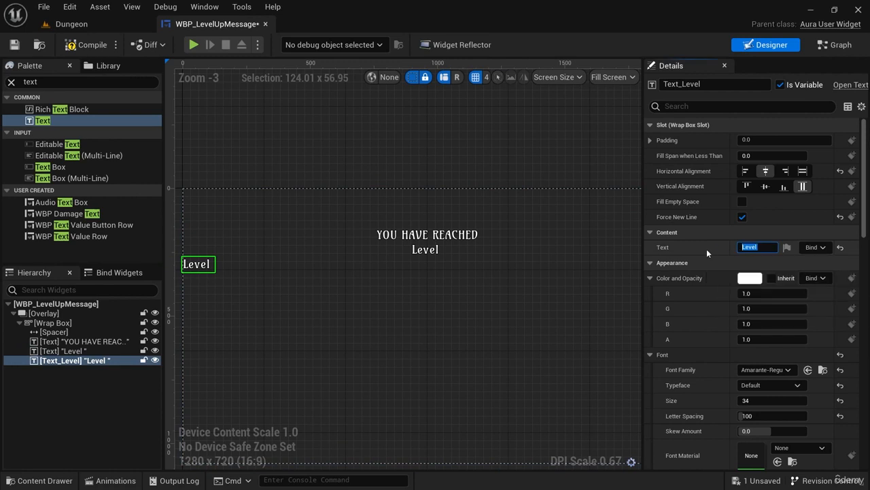
pyautogui.write('X')
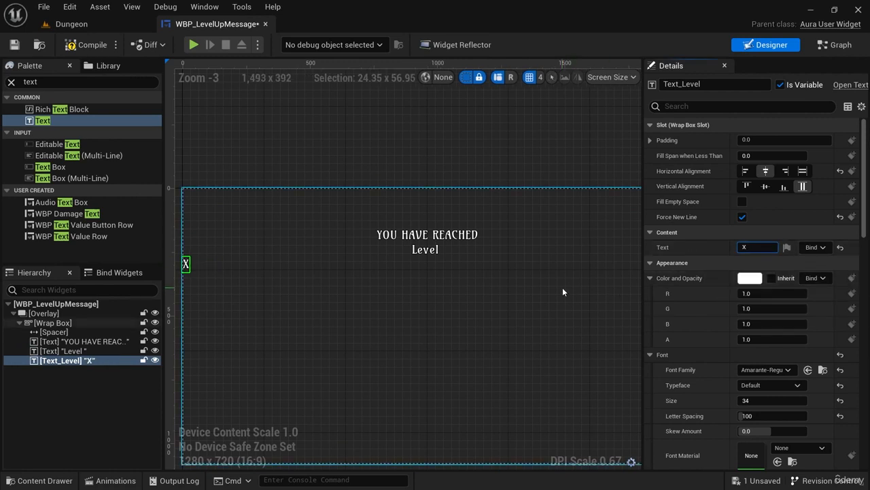
# Turn off Fill Empty Space for the Level text and Force New Line for Text_Level to put both on one line.
pyautogui.click(211, 271)
pyautogui.click(187, 264)
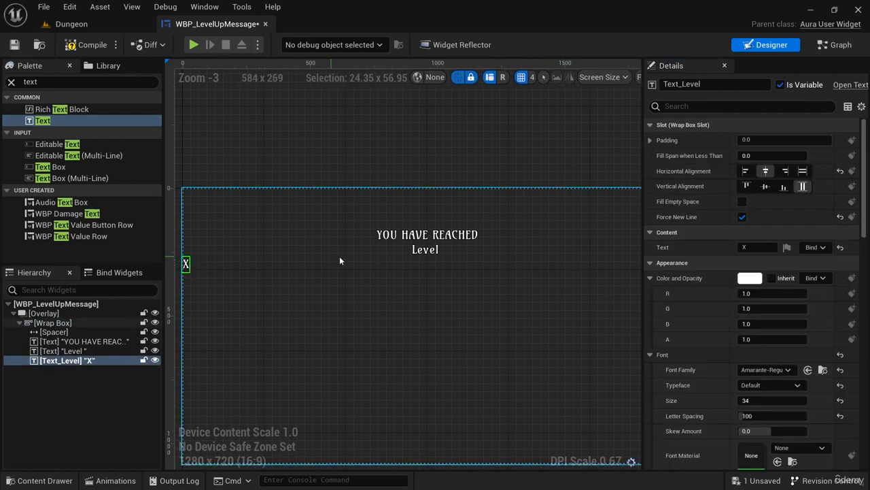
pyautogui.click(441, 251)
pyautogui.click(433, 251)
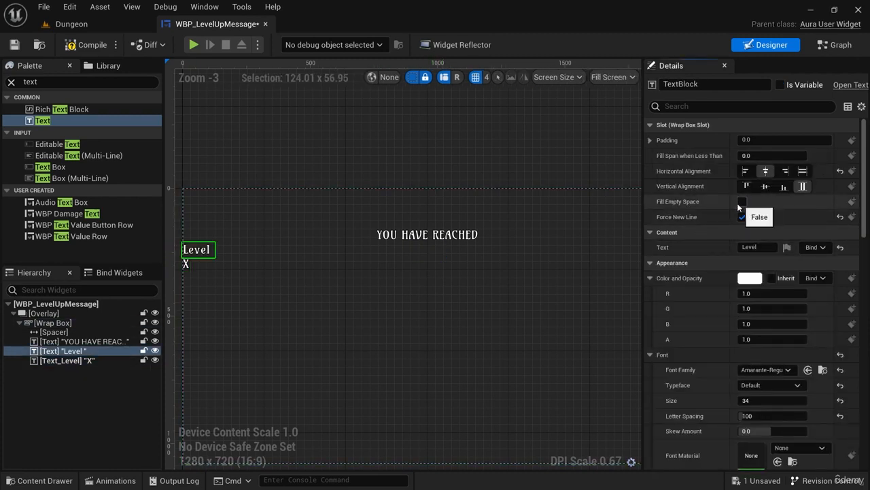
pyautogui.click(186, 265)
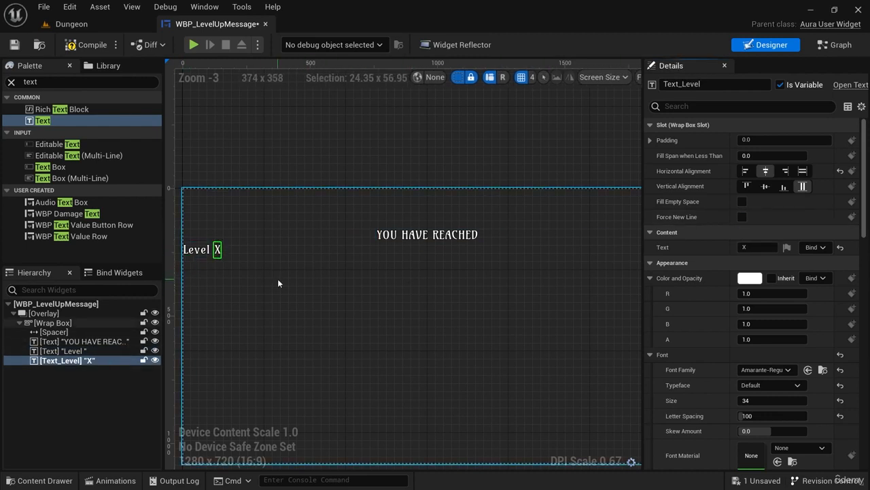
pyautogui.click(197, 250)
pyautogui.click(217, 251)
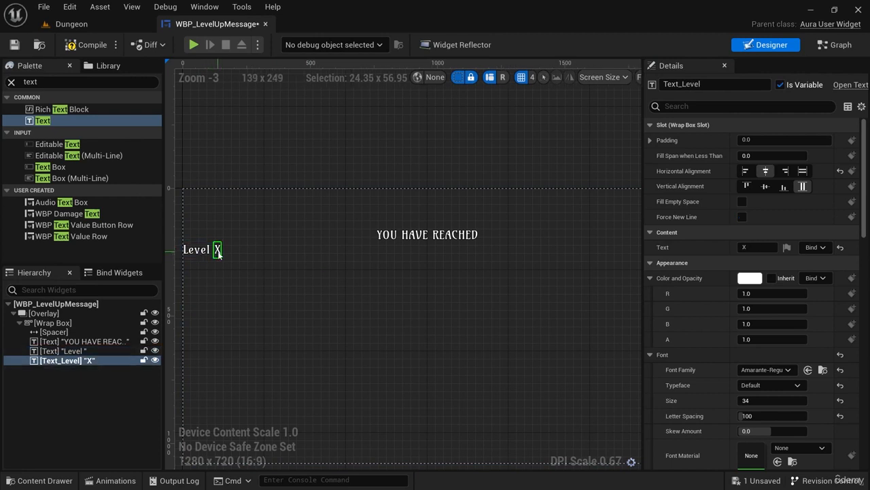
# Set the Level text's horizontal alignment to right and Text_Level's horizontal alignment to left.
pyautogui.click(65, 351)
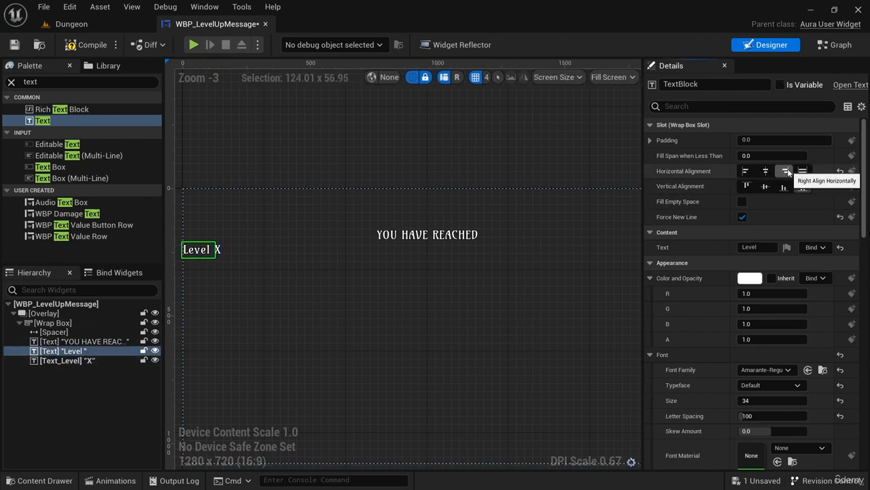
pyautogui.click(88, 361)
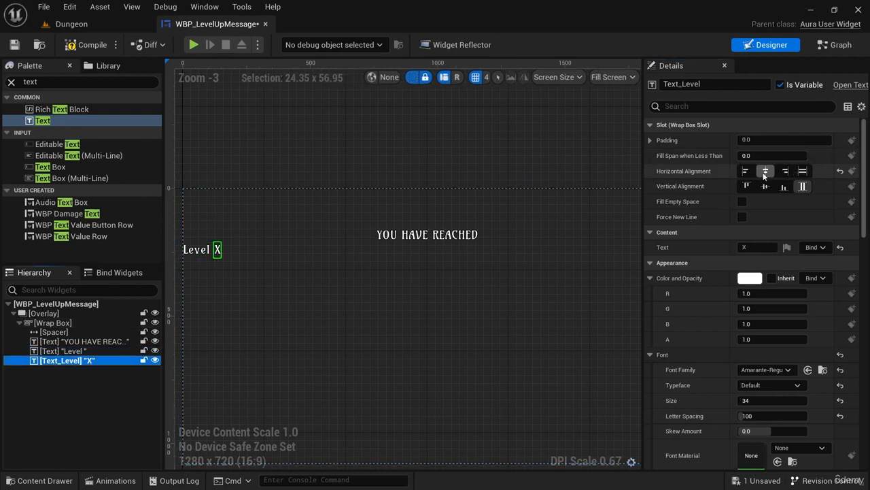
pyautogui.click(746, 170)
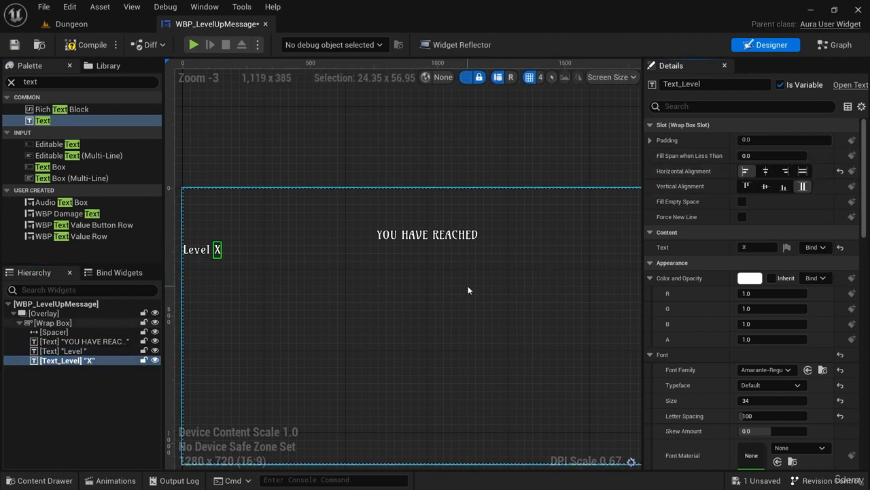
pyautogui.click(198, 250)
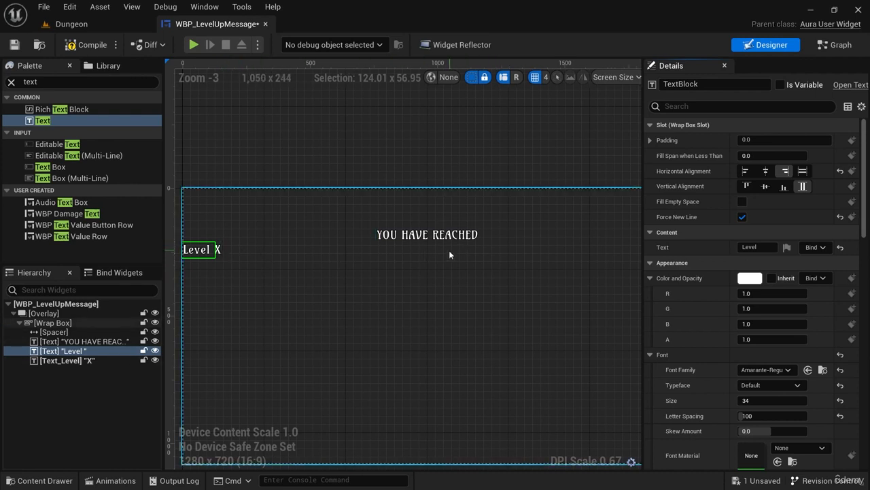
pyautogui.click(236, 301)
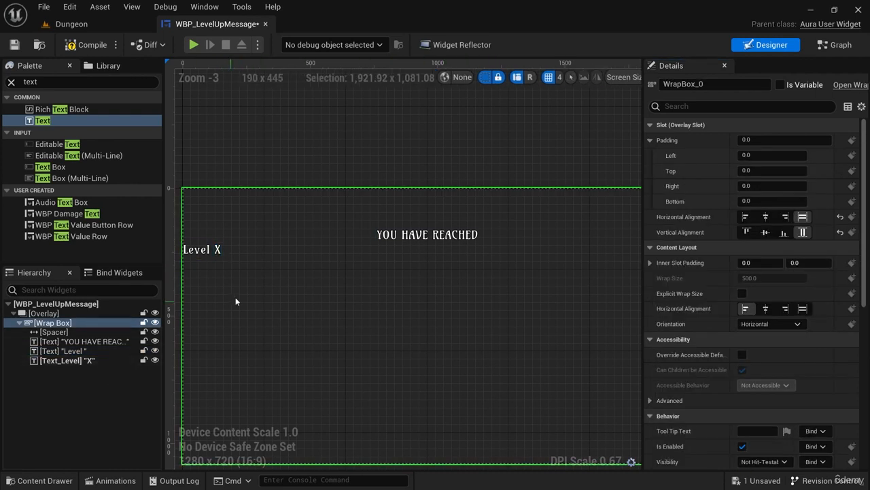
# Wrap the Level text and Text_Level together in a Horizontal Box.
pyautogui.click(96, 350)
pyautogui.keyDown('ctrl'); pyautogui.click(96, 360); pyautogui.keyUp('ctrl')
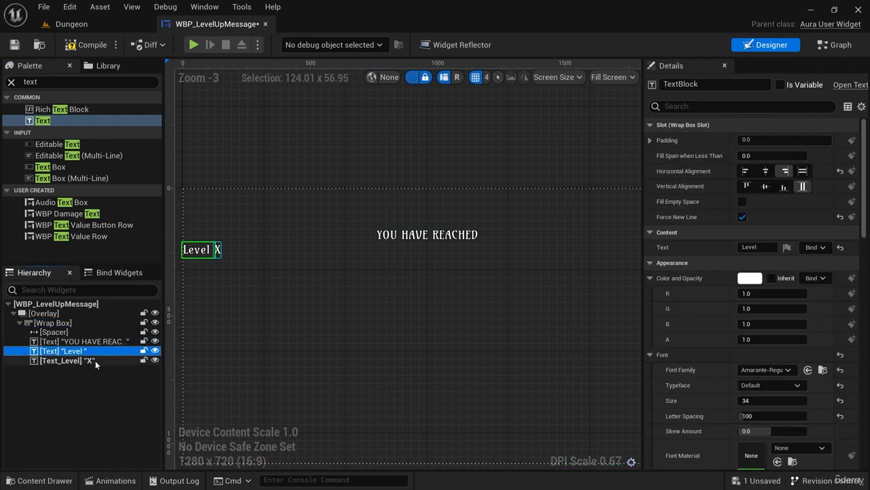
pyautogui.rightClick(87, 362)
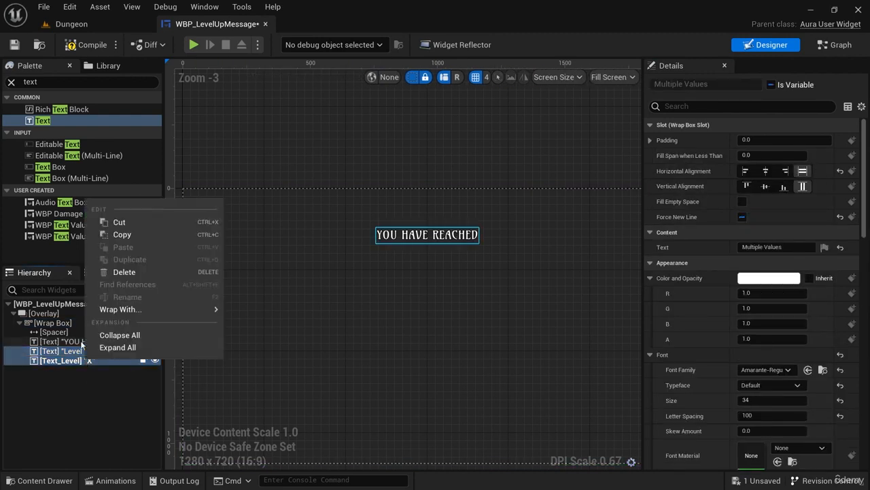
pyautogui.moveTo(196, 309)
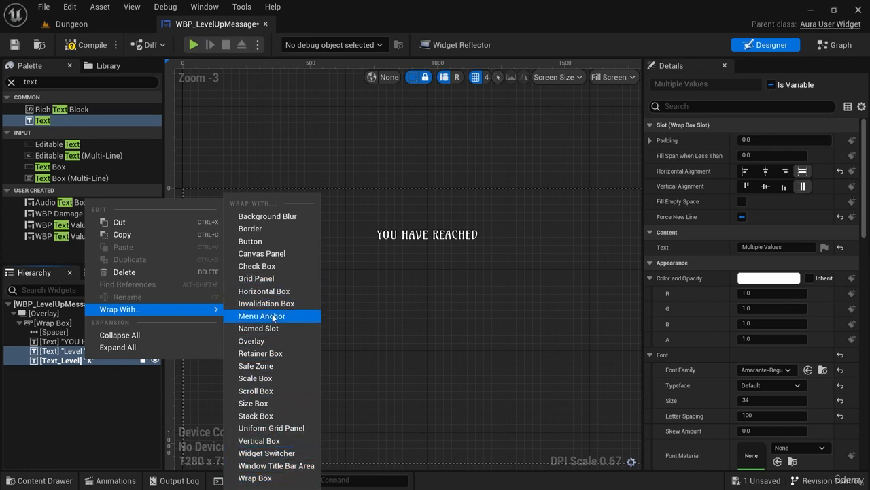
pyautogui.click(269, 291)
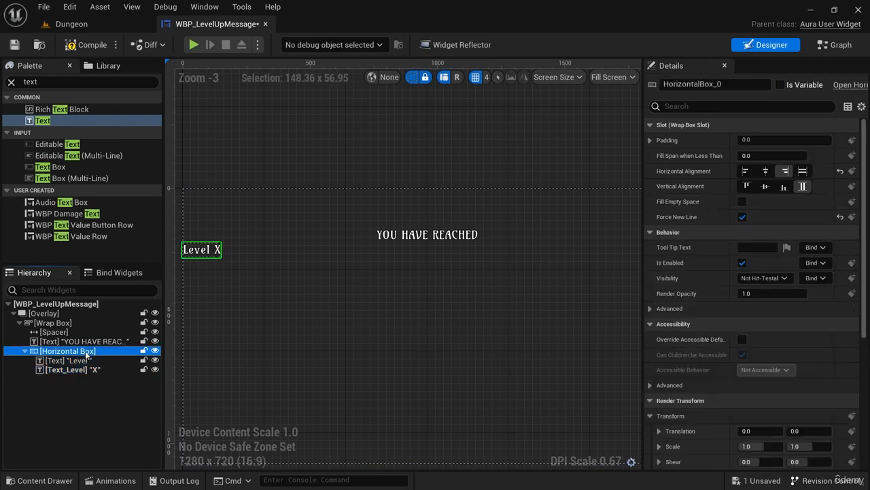
# Center the Horizontal Box horizontally in its Wrap Box slot and turn on its Fill Empty Space option.
pyautogui.click(766, 172)
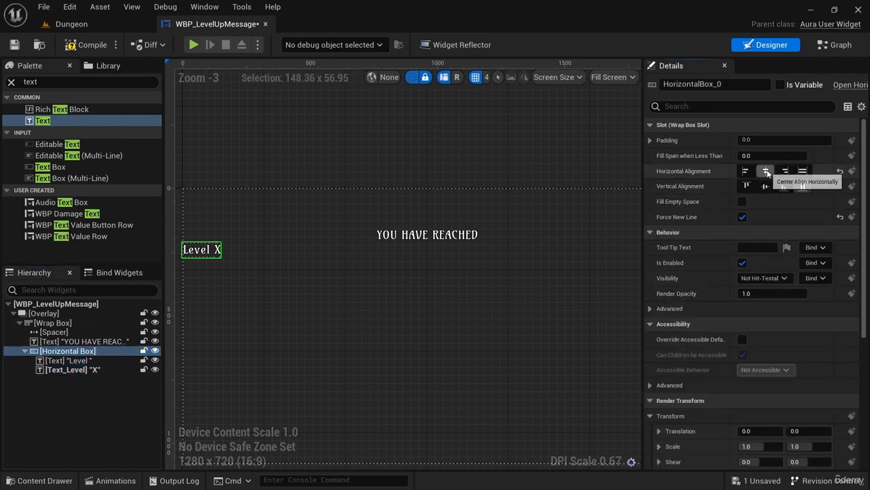
pyautogui.click(742, 202)
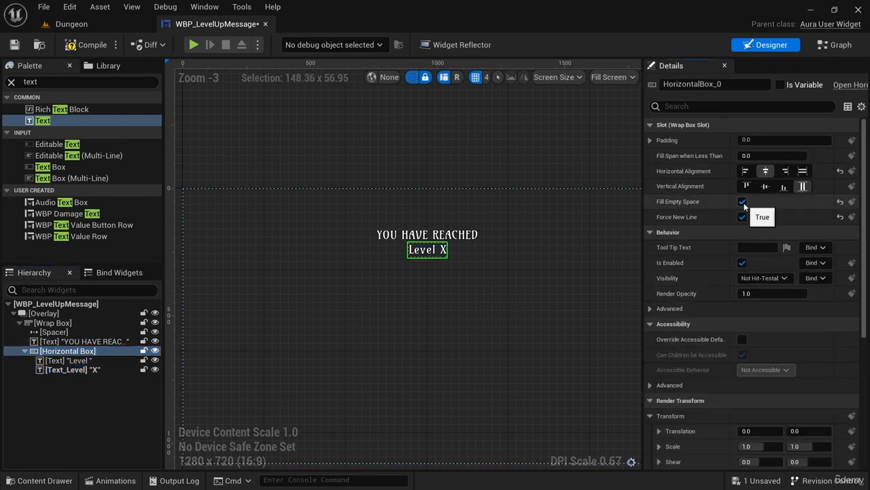
pyautogui.scroll(10, 453, 264)
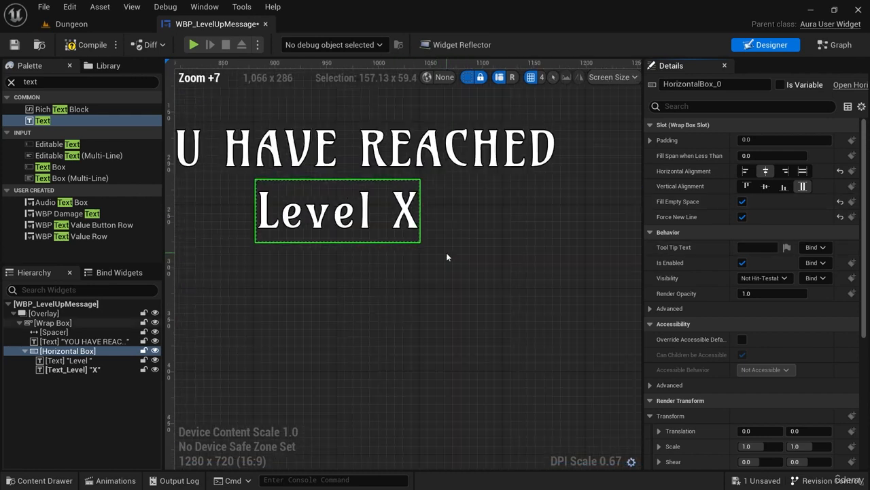
pyautogui.moveTo(446, 252); pyautogui.dragTo(501, 297, button='right')
# Test the centered layout with 99 and 99999 as Text_Level's text, and restore the text to X.
pyautogui.click(71, 369)
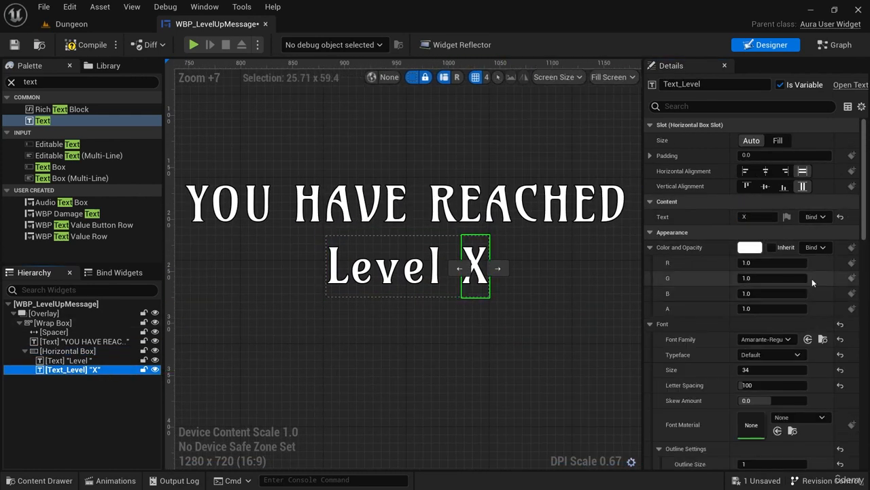
pyautogui.click(742, 217)
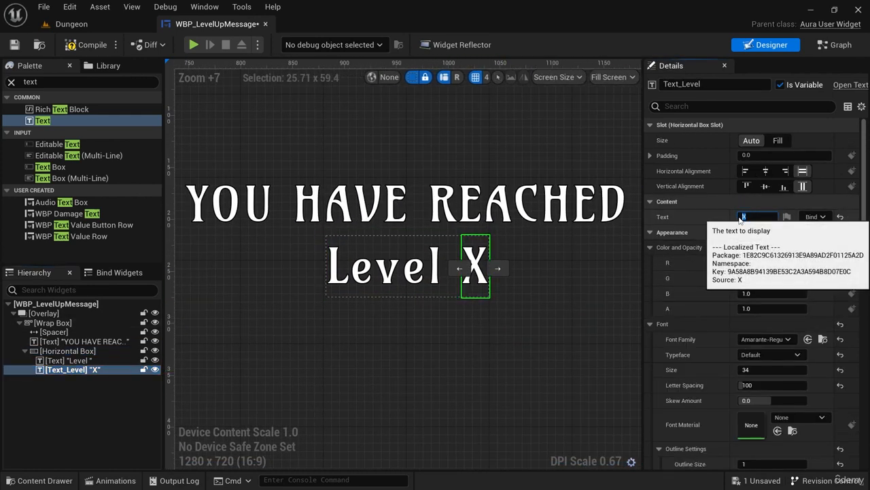
pyautogui.write('99')
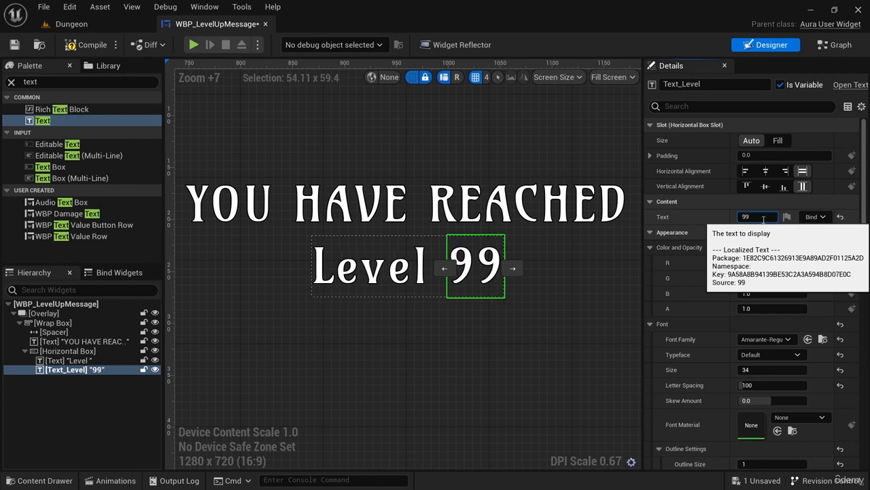
pyautogui.write('999')
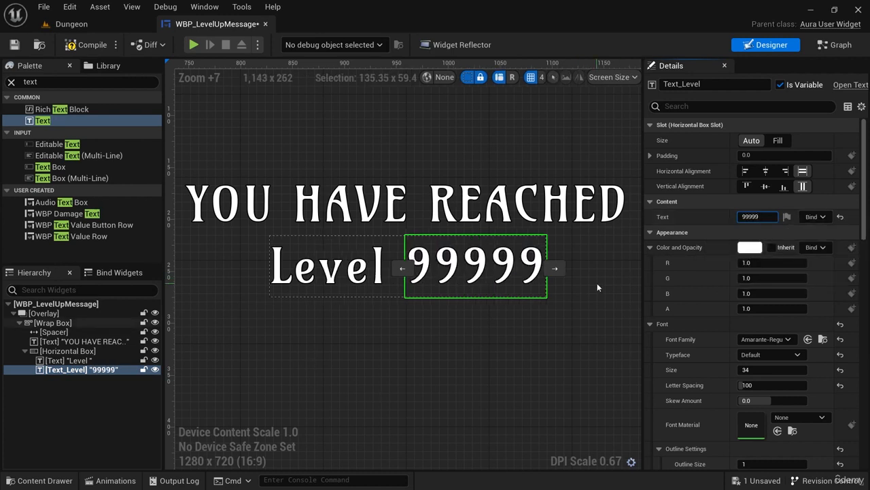
pyautogui.press('Escape')
pyautogui.moveTo(571, 334); pyautogui.dragTo(568, 357, button='right')
pyautogui.scroll(-4, 535, 326)
pyautogui.moveTo(535, 326); pyautogui.dragTo(461, 300, button='right')
pyautogui.scroll(-2, 439, 288)
pyautogui.moveTo(523, 283); pyautogui.dragTo(510, 276, button='right')
pyautogui.click(510, 276)
pyautogui.scroll(-4, 510, 276)
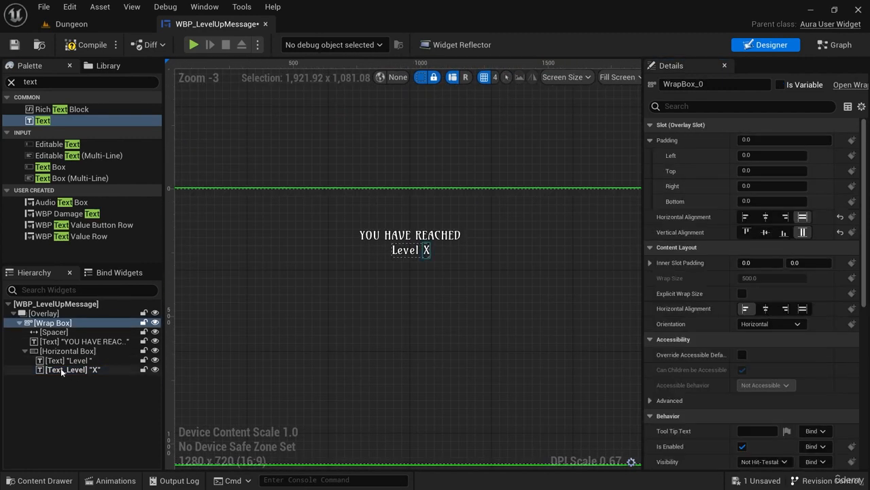
# Wrap the YOU HAVE REACHED text and the Horizontal Box together in a Vertical Box.
pyautogui.click(25, 350)
pyautogui.click(90, 340)
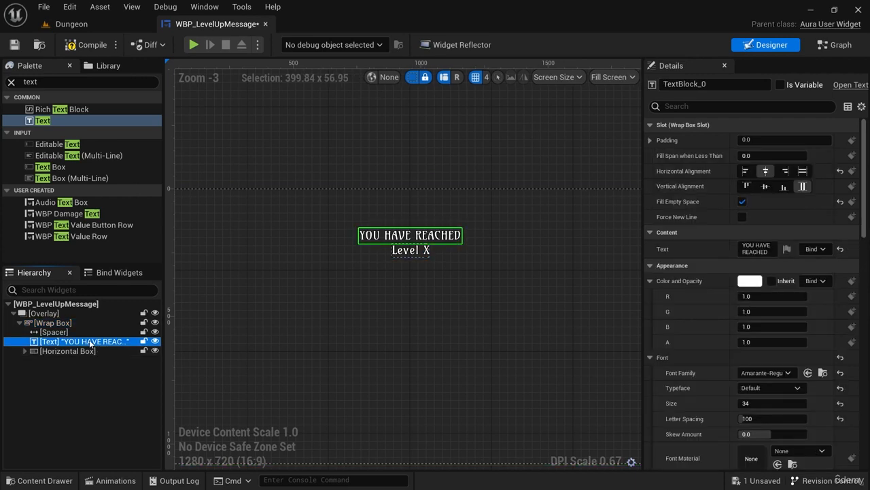
pyautogui.keyDown('ctrl'); pyautogui.click(410, 251); pyautogui.keyUp('ctrl')
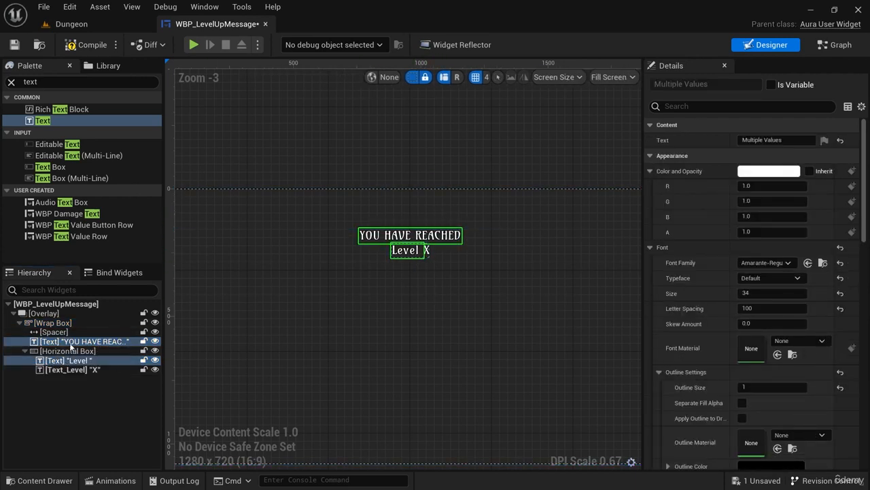
pyautogui.click(25, 351)
pyautogui.keyDown('shift'); pyautogui.click(75, 351); pyautogui.keyUp('shift')
pyautogui.click(80, 340)
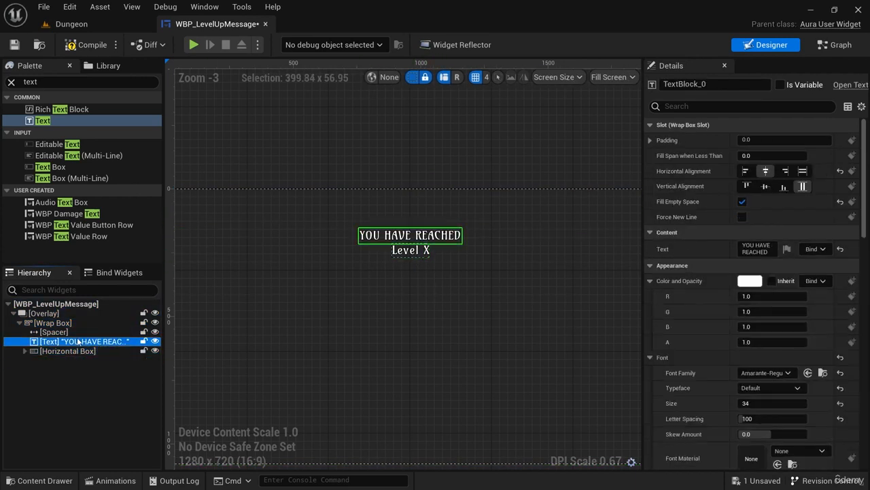
pyautogui.keyDown('ctrl'); pyautogui.click(78, 350); pyautogui.keyUp('ctrl')
pyautogui.rightClick(84, 351)
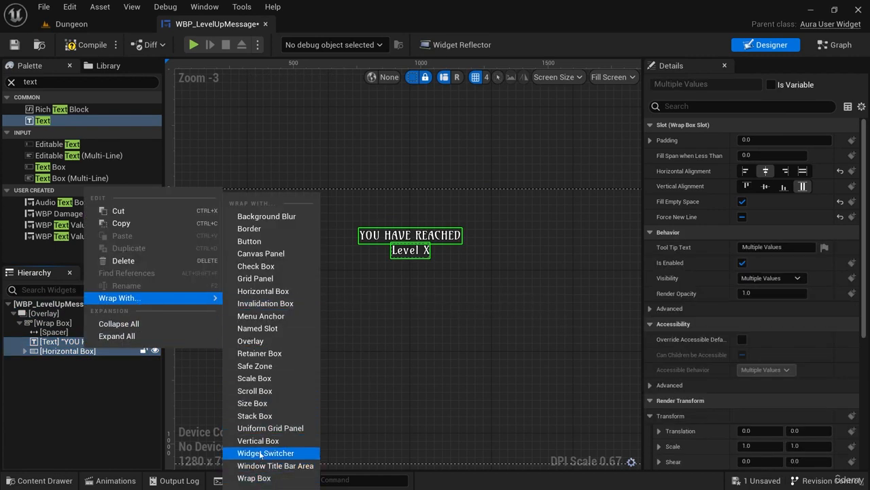
pyautogui.click(262, 440)
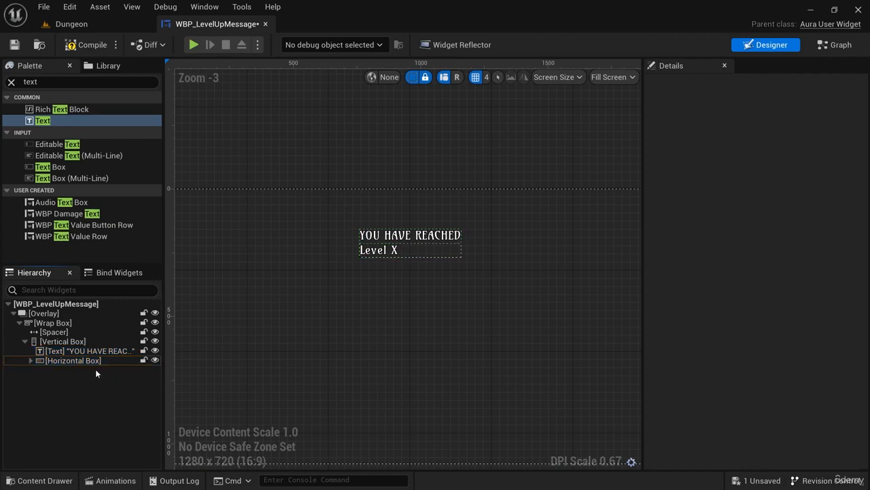
# Center the Horizontal Box horizontally within the Vertical Box.
pyautogui.click(67, 361)
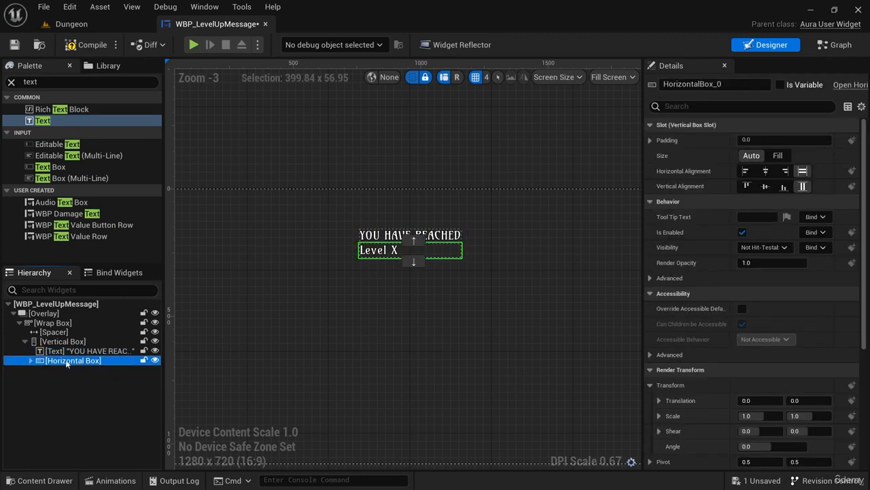
pyautogui.click(766, 170)
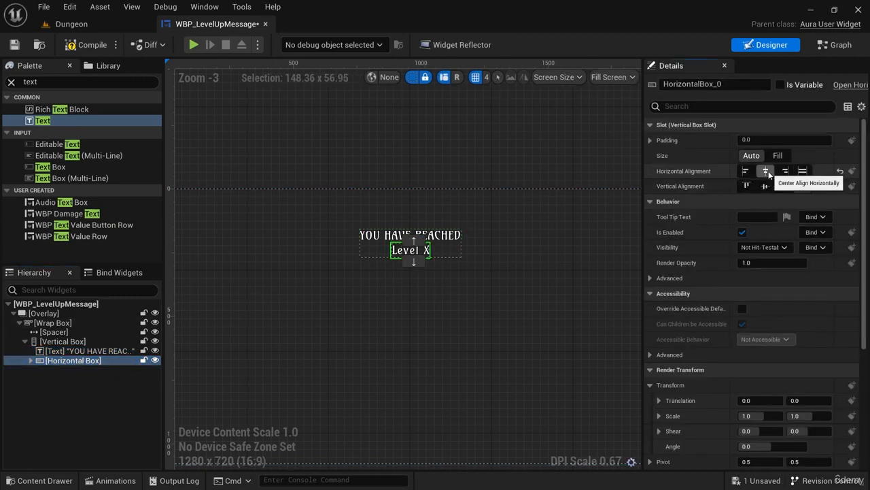
pyautogui.click(449, 289)
pyautogui.scroll(5, 488, 311)
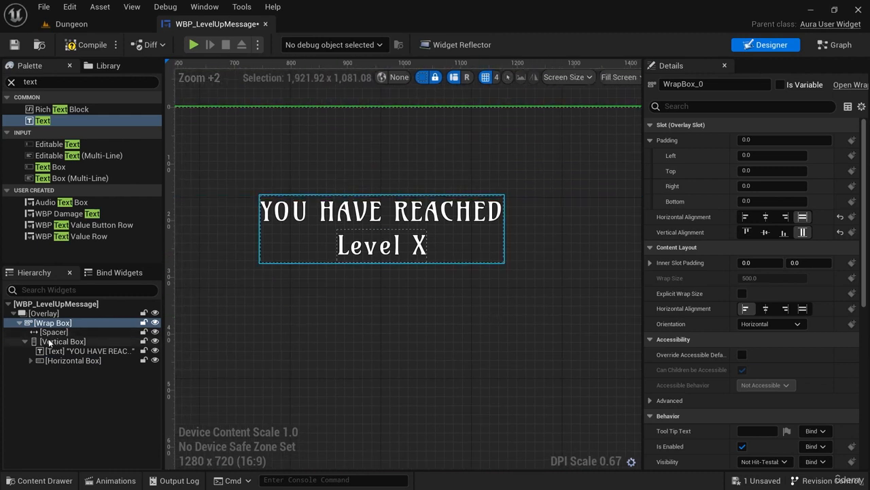
pyautogui.moveTo(337, 317); pyautogui.dragTo(362, 319, button='right')
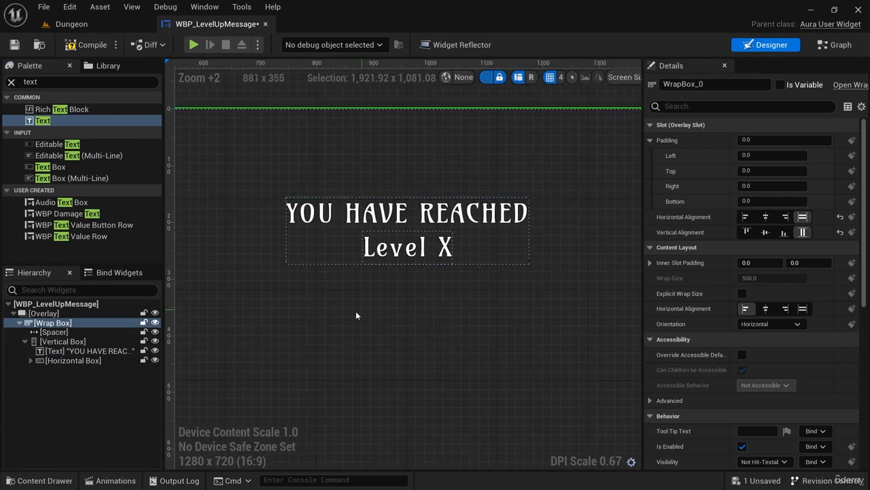
# Examine the Vertical Box's slot settings and the placement of the whole message on the canvas.
pyautogui.doubleClick(82, 342)
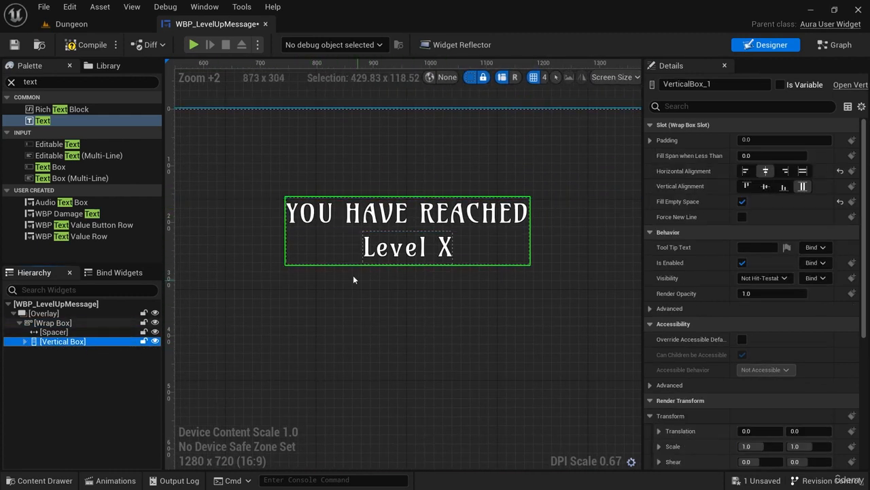
pyautogui.scroll(-3, 353, 274)
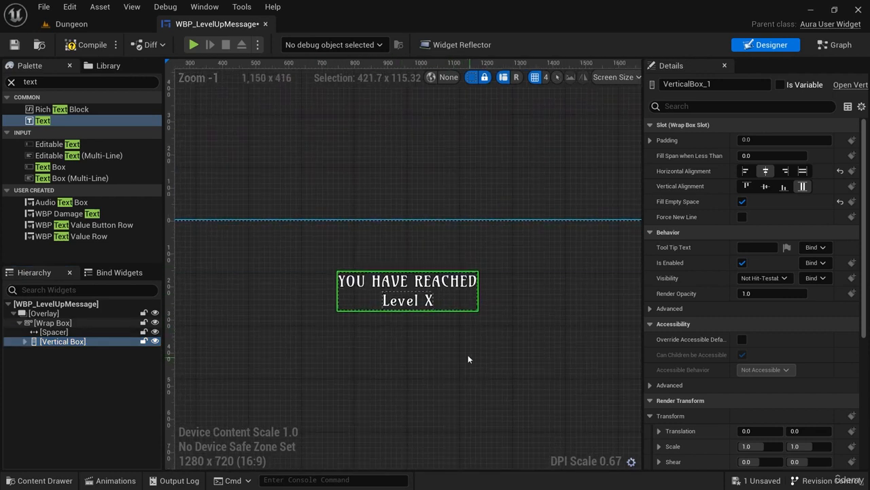
pyautogui.scroll(-2, 468, 338)
pyautogui.moveTo(455, 311); pyautogui.dragTo(454, 290, button='right')
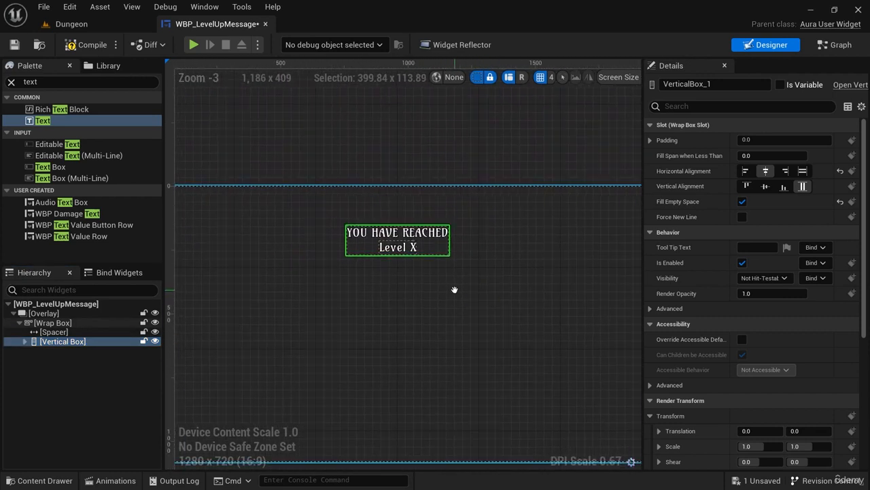
pyautogui.scroll(-1, 453, 296)
pyautogui.click(441, 295)
pyautogui.scroll(4, 469, 307)
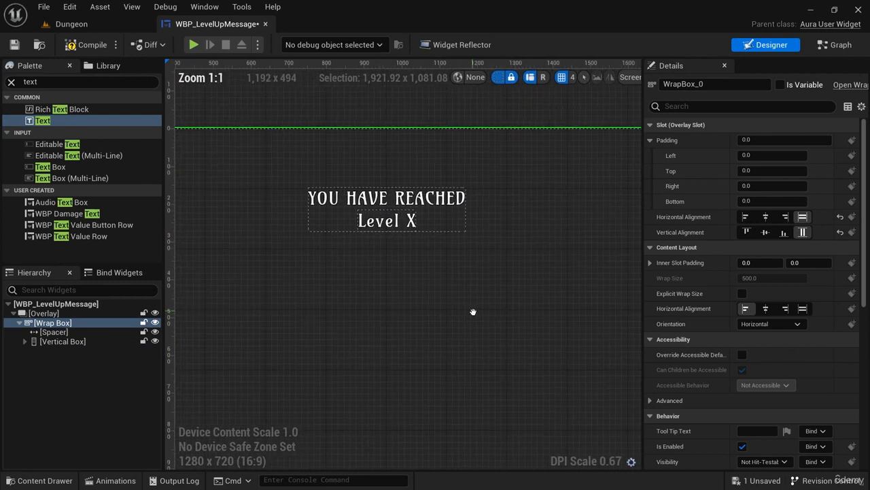
pyautogui.scroll(-4, 479, 309)
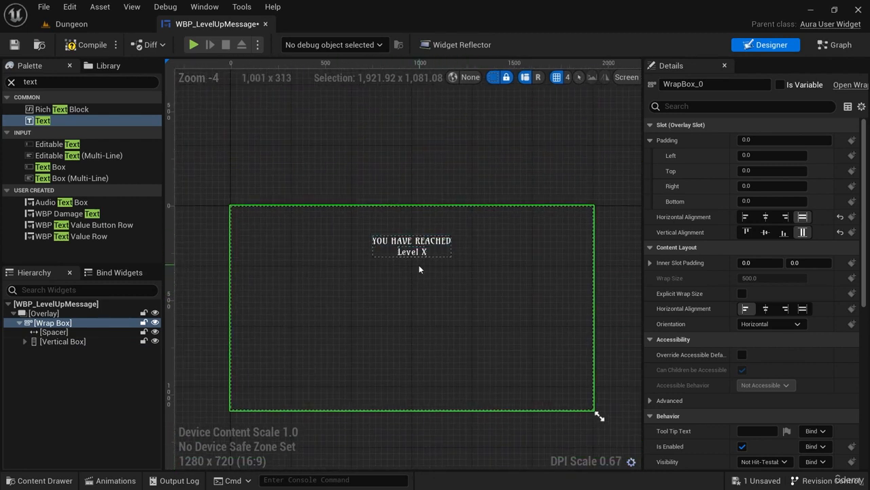
# Review the message text and Text_Level within the hierarchy, and compile and save WBP_LevelUpMessage.
pyautogui.scroll(4, 441, 272)
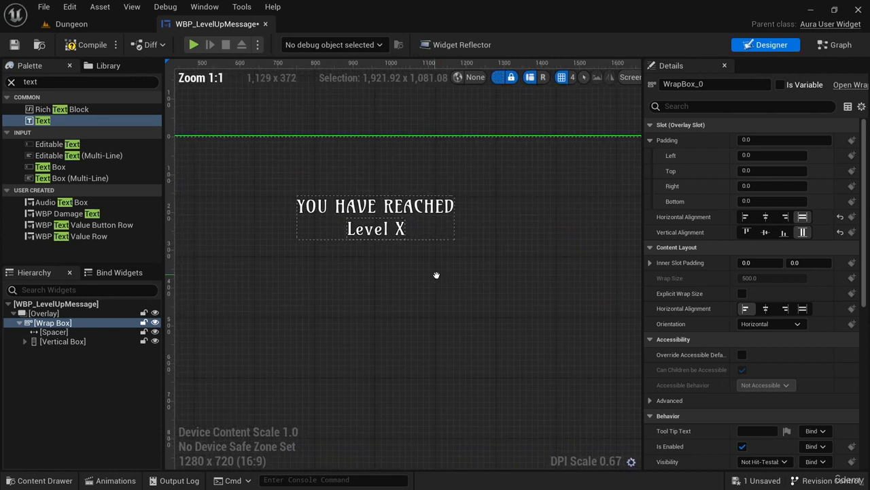
pyautogui.click(417, 239)
pyautogui.click(426, 318)
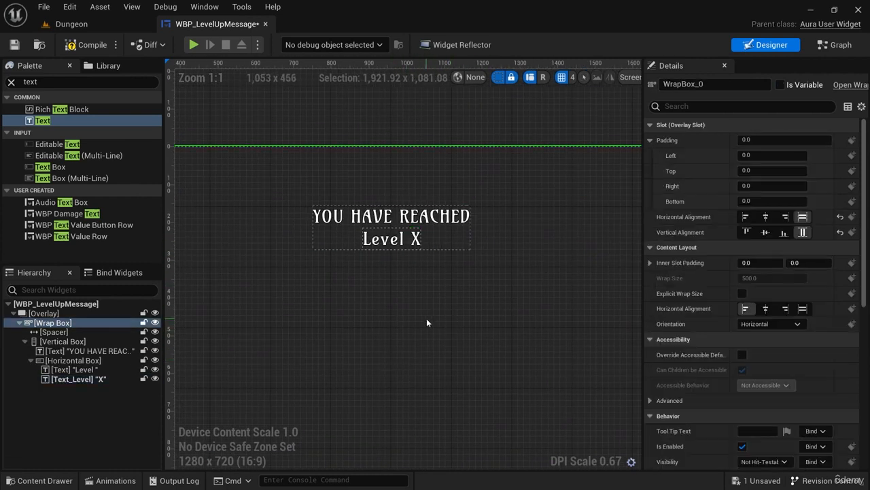
pyautogui.click(114, 379)
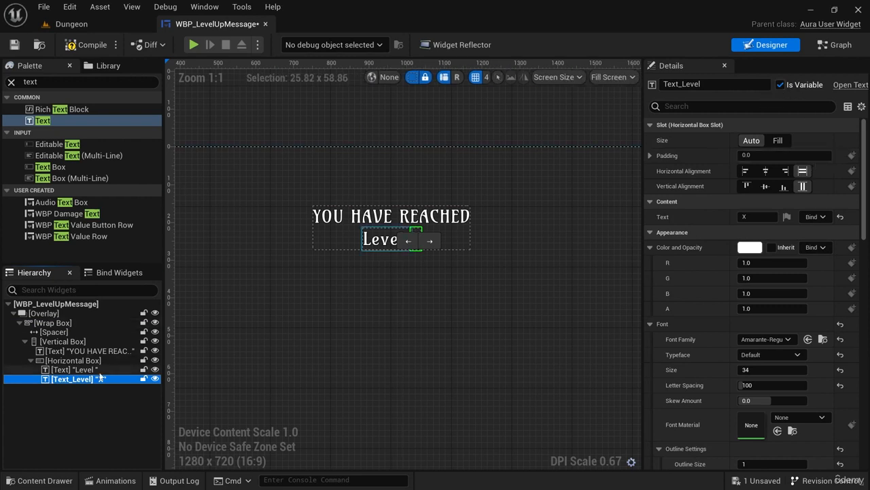
pyautogui.moveTo(434, 319); pyautogui.dragTo(427, 301, button='right')
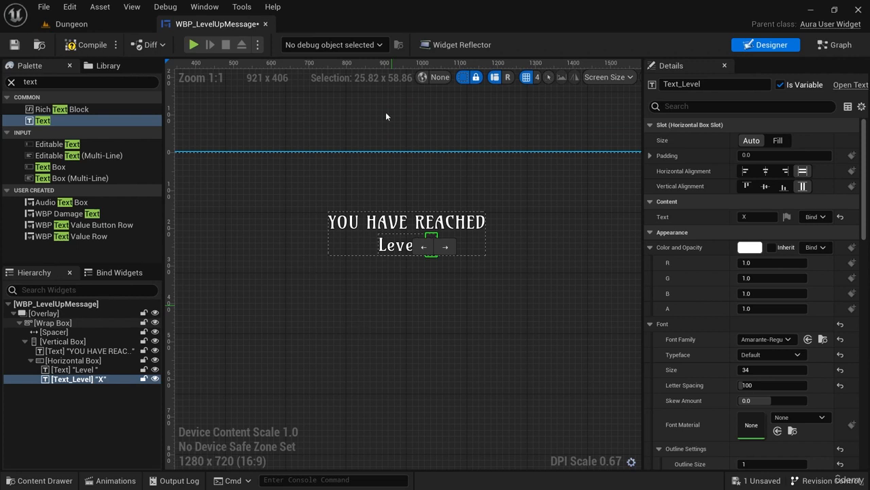
pyautogui.click(82, 45)
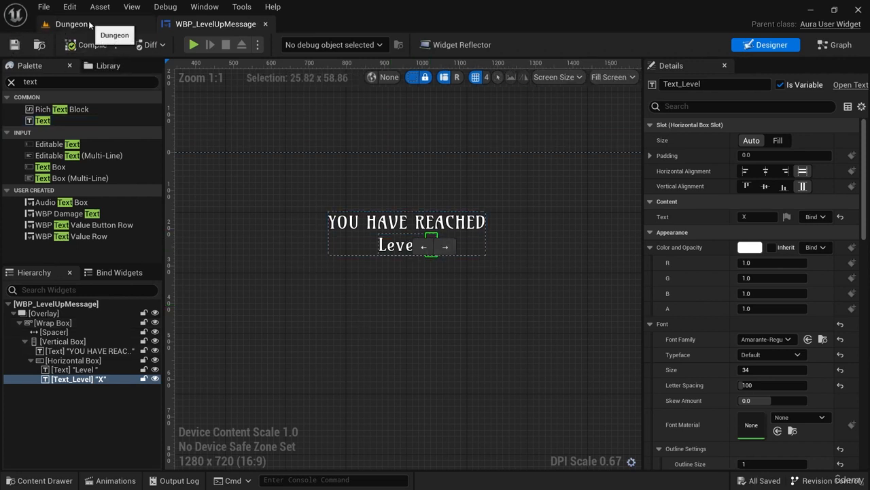
# Open the WBP_Overlay widget from the Blueprints/UI/Overlay folder and show its Event Graph.
pyautogui.click(89, 25)
pyautogui.moveTo(499, 325); pyautogui.dragTo(470, 275, button='right')
pyautogui.hotkey('ctrl', 'space')
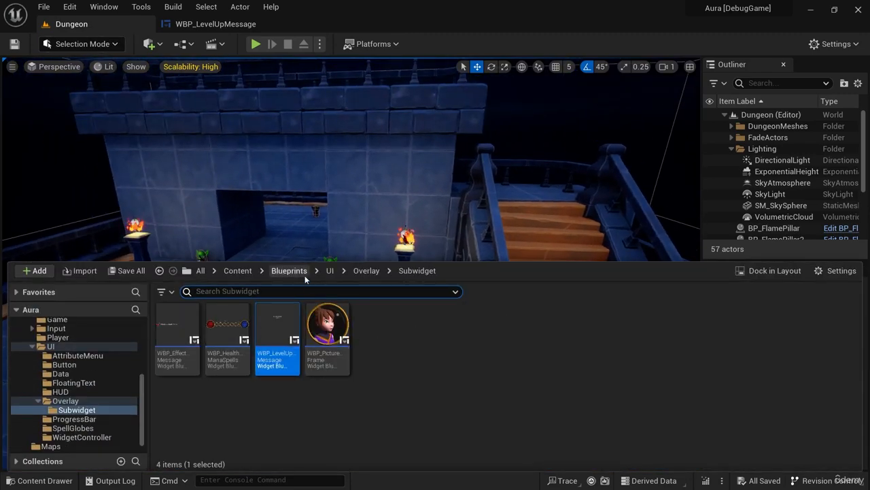
pyautogui.click(329, 269)
pyautogui.doubleClick(379, 325)
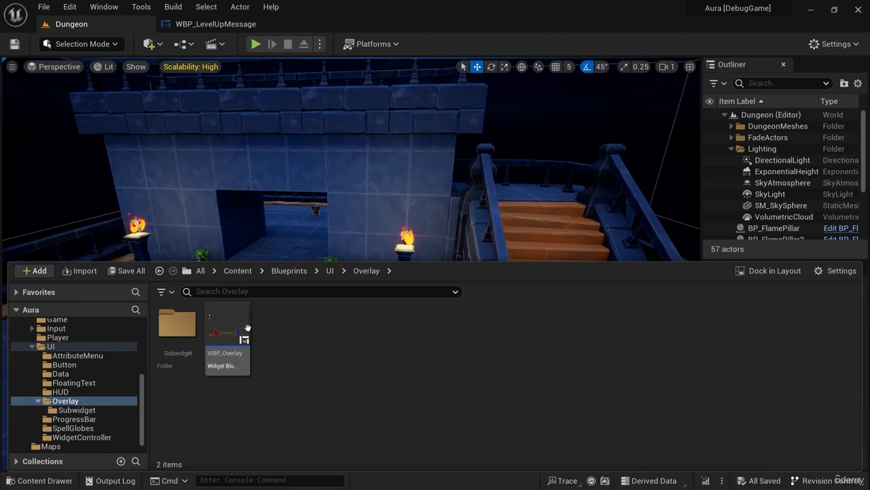
pyautogui.doubleClick(228, 333)
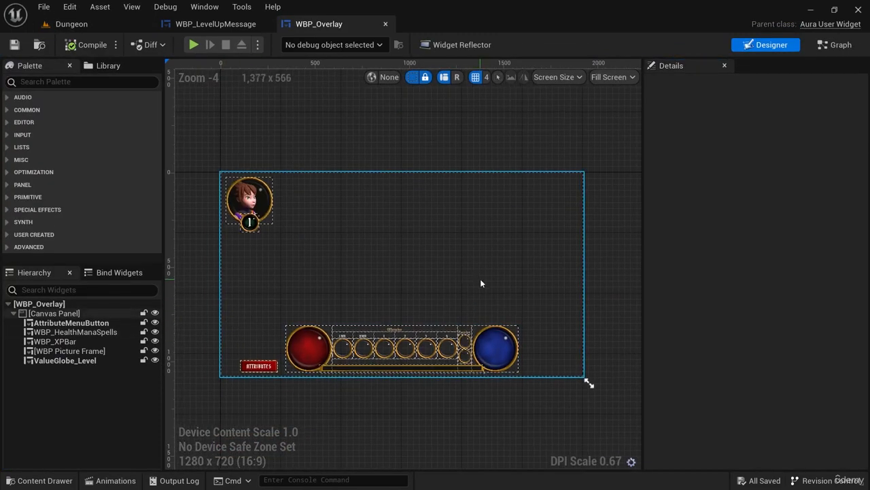
pyautogui.click(835, 45)
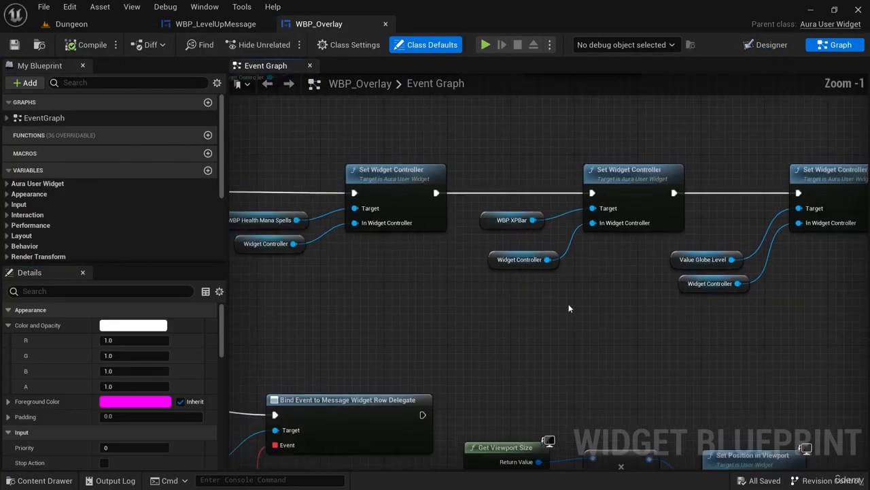
# Add a Then 3 output to the Sequence node in WBP_Overlay's Event Graph.
pyautogui.scroll(-2, 570, 309)
pyautogui.moveTo(563, 349); pyautogui.dragTo(701, 231, button='right')
pyautogui.scroll(-1, 556, 264)
pyautogui.scroll(4, 380, 220)
pyautogui.click(345, 175)
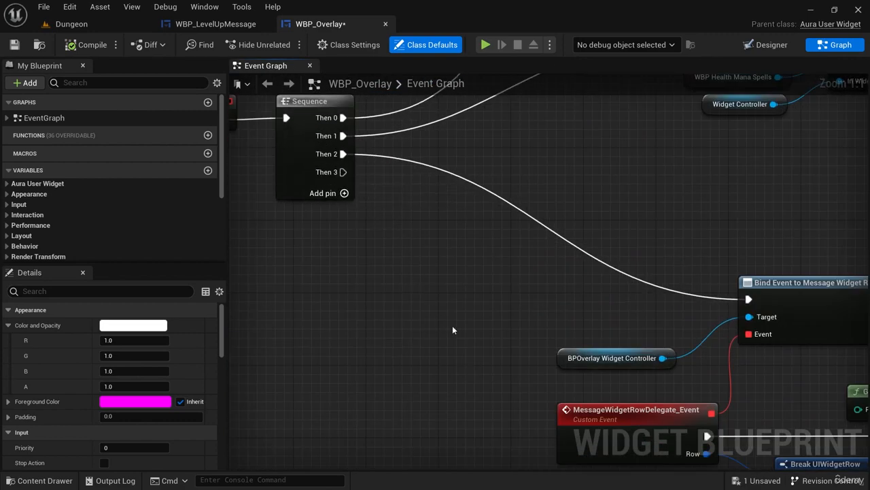
# Place a copy of the BPOverlay Widget Controller getter in the empty area below MessageWidgetRowDelegate_Event.
pyautogui.moveTo(514, 357); pyautogui.dragTo(421, 217, button='right')
pyautogui.click(509, 218)
pyautogui.moveTo(588, 398); pyautogui.dragTo(561, 277, button='right')
pyautogui.hotkey('ctrl', 'x')
pyautogui.hotkey('ctrl', 'v')
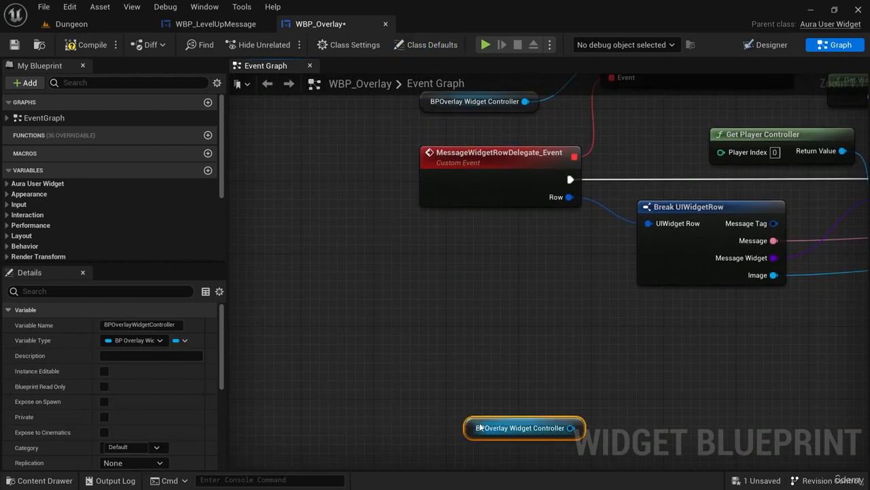
pyautogui.moveTo(556, 389); pyautogui.dragTo(551, 292, button='right')
# Assign the copied controller's On Player Level Changed Delegate and name its custom event OnLevelChanged.
pyautogui.moveTo(547, 338); pyautogui.dragTo(549, 314)
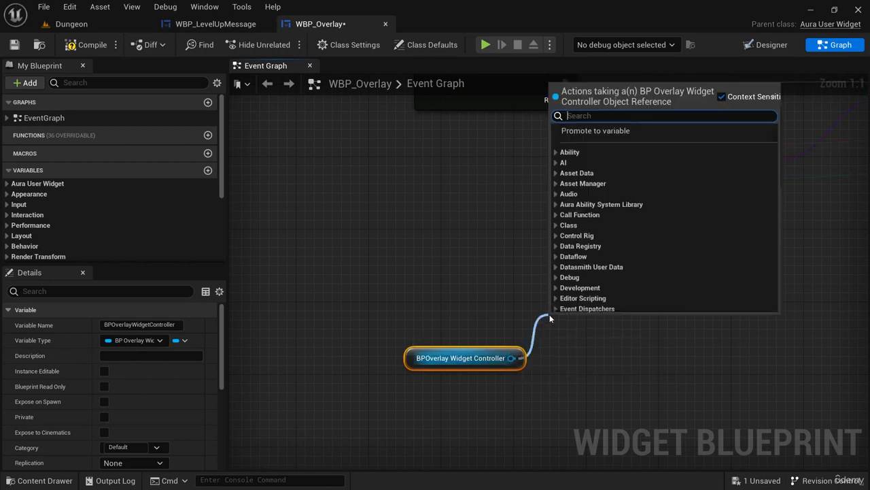
pyautogui.write('level')
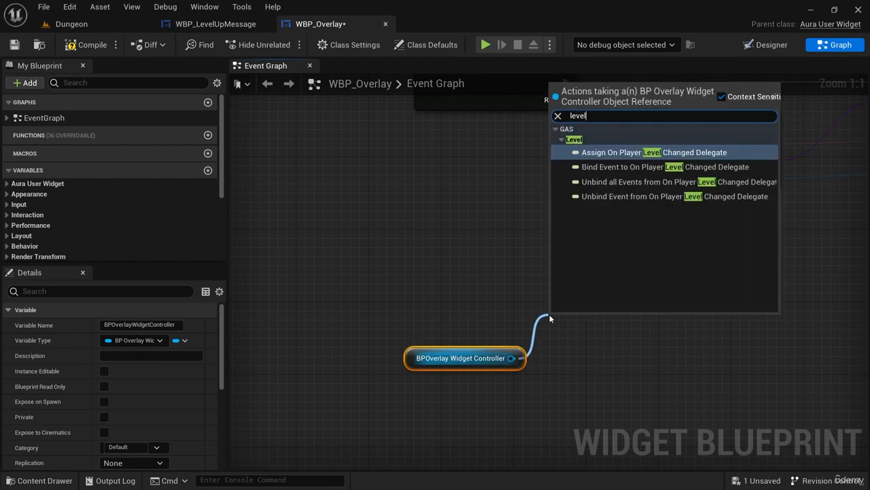
pyautogui.click(639, 152)
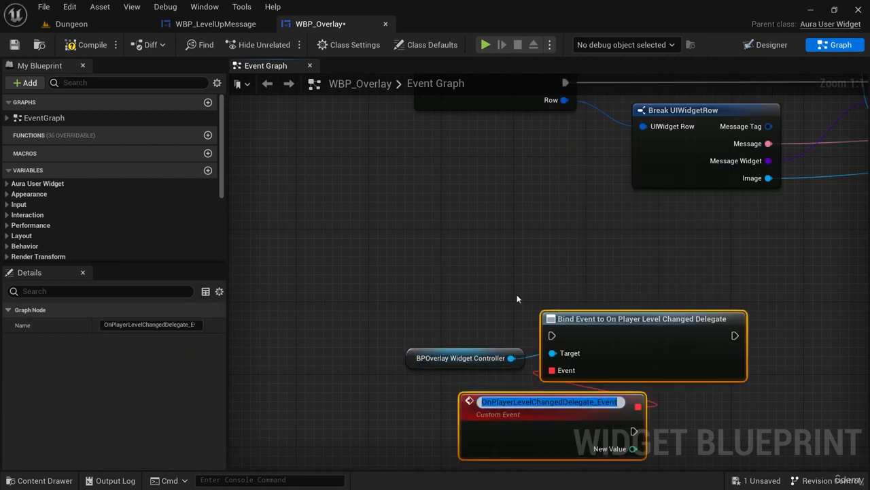
pyautogui.write('OnLevel')
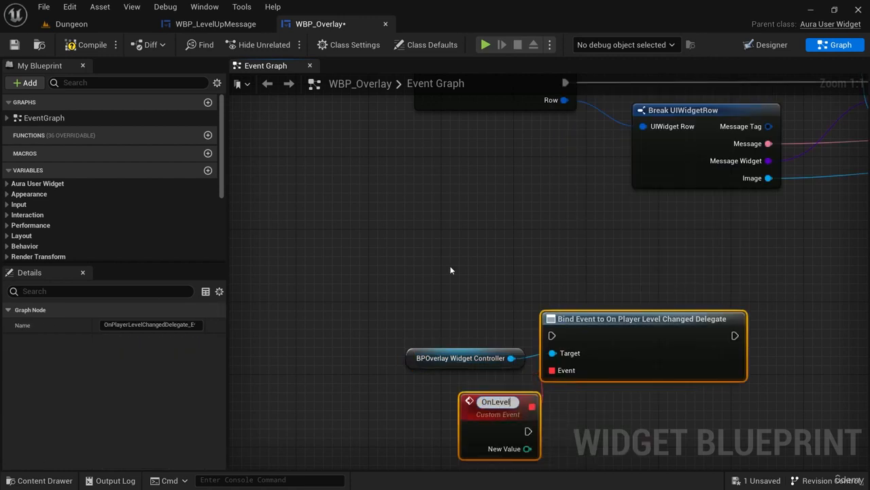
pyautogui.write('Changed')
pyautogui.press('Return')
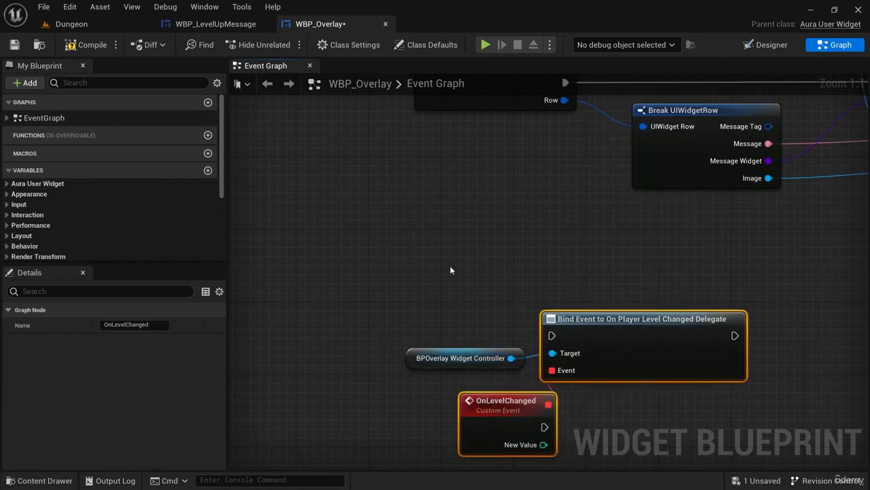
# Connect the Sequence's Then 3 output to the level-changed Bind Event node and place OnLevelChanged beneath that node.
pyautogui.moveTo(451, 227); pyautogui.dragTo(670, 489, button='right')
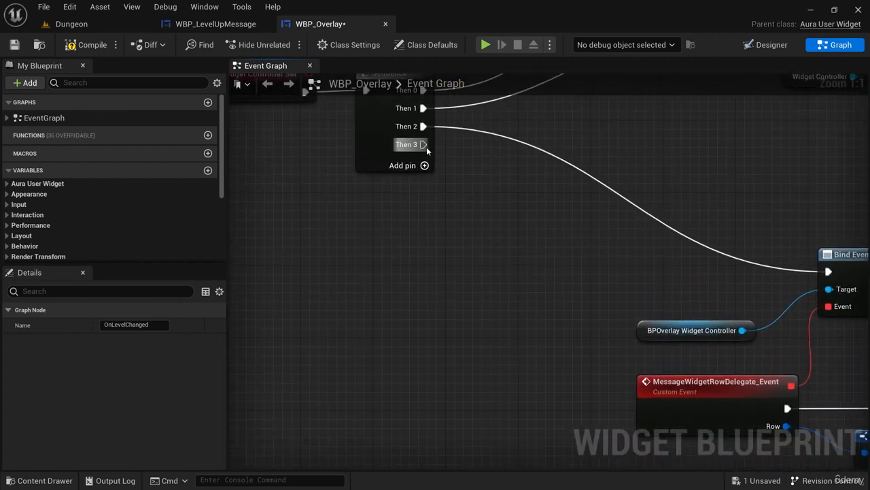
pyautogui.moveTo(423, 144); pyautogui.dragTo(623, 211)
pyautogui.moveTo(713, 303); pyautogui.dragTo(521, 299, button='right')
pyautogui.click(370, 300)
pyautogui.moveTo(372, 303); pyautogui.dragTo(365, 353)
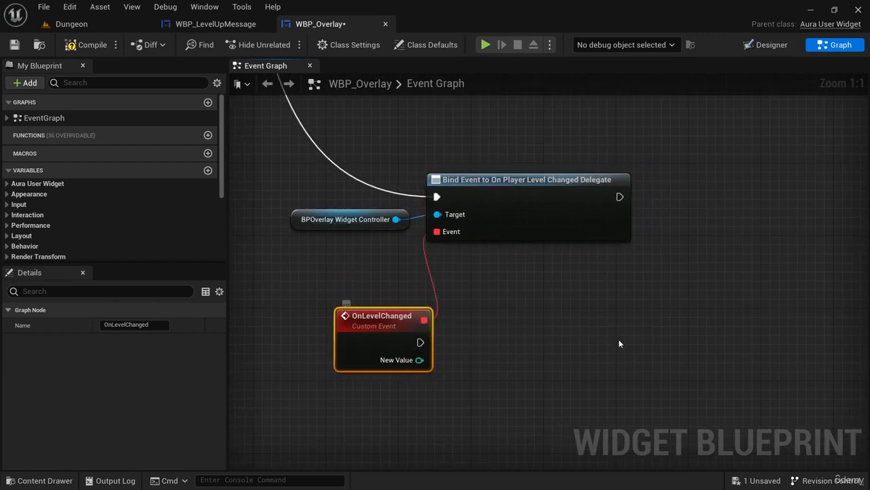
# Add a Create Widget node beside the OnLevelChanged event, leaving a gap between them.
pyautogui.moveTo(517, 319); pyautogui.dragTo(551, 297, button='right')
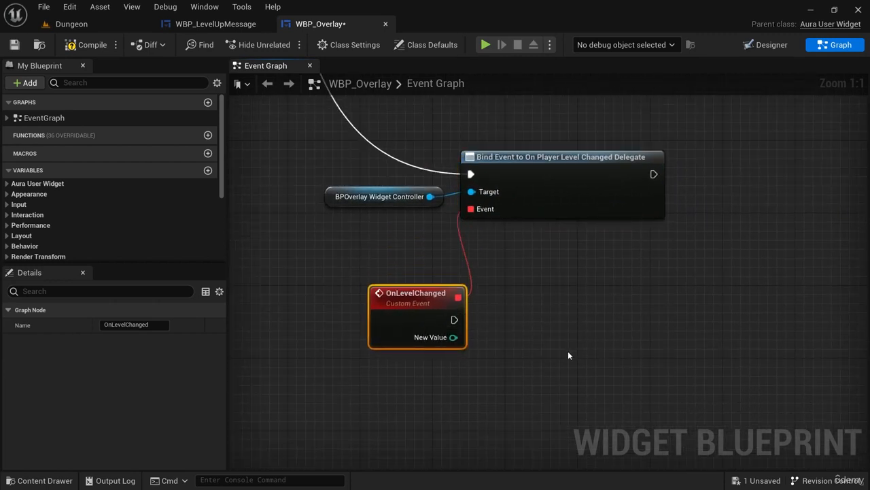
pyautogui.moveTo(568, 355); pyautogui.dragTo(535, 335, button='right')
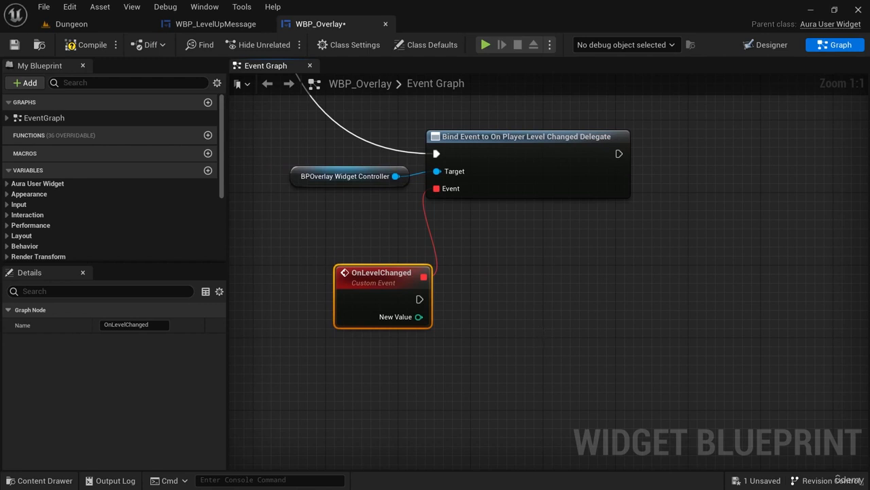
pyautogui.moveTo(592, 321); pyautogui.dragTo(585, 310, button='right')
pyautogui.rightClick(588, 311)
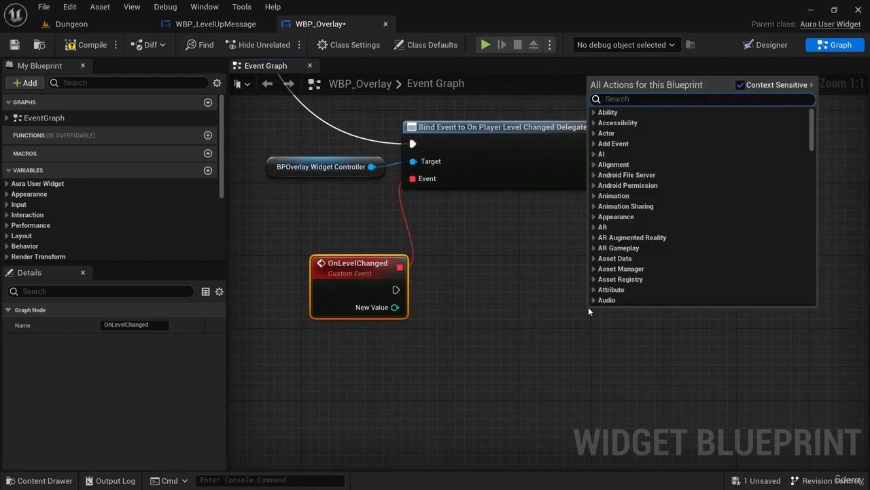
pyautogui.write('create wid')
pyautogui.press('Return')
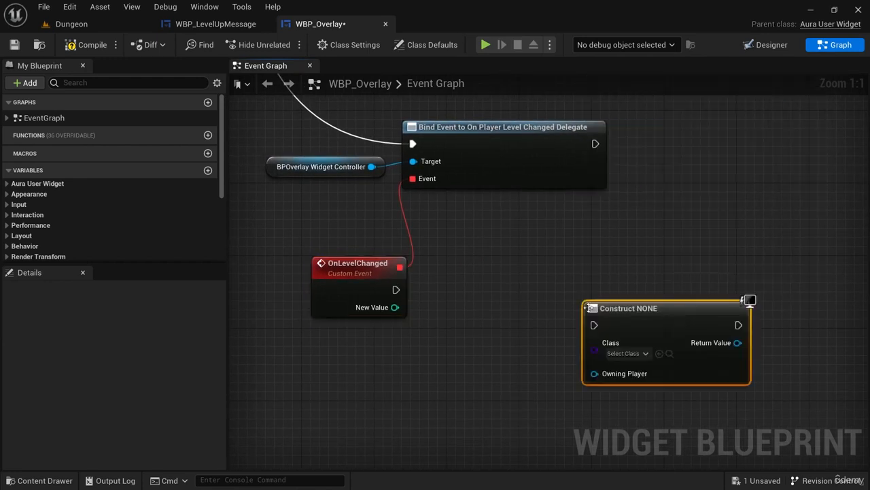
pyautogui.moveTo(657, 307); pyautogui.dragTo(630, 263)
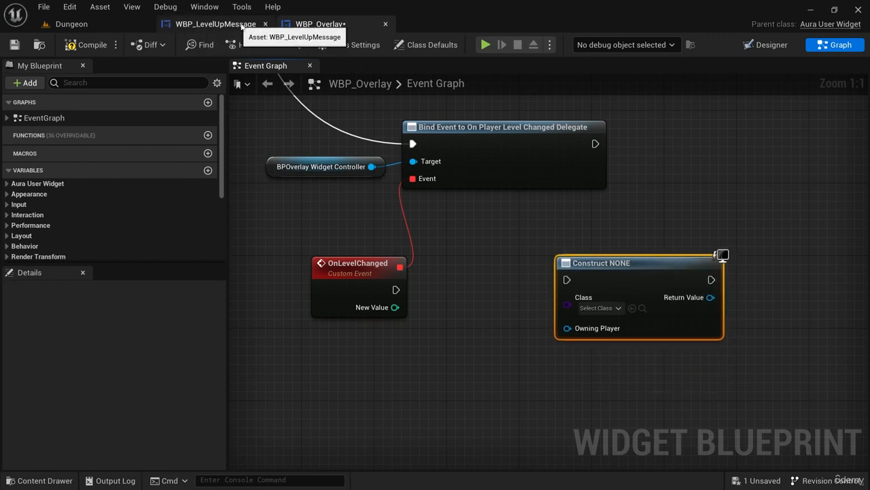
# Set the Create Widget node's class to WBP_LevelUpMessage.
pyautogui.click(600, 308)
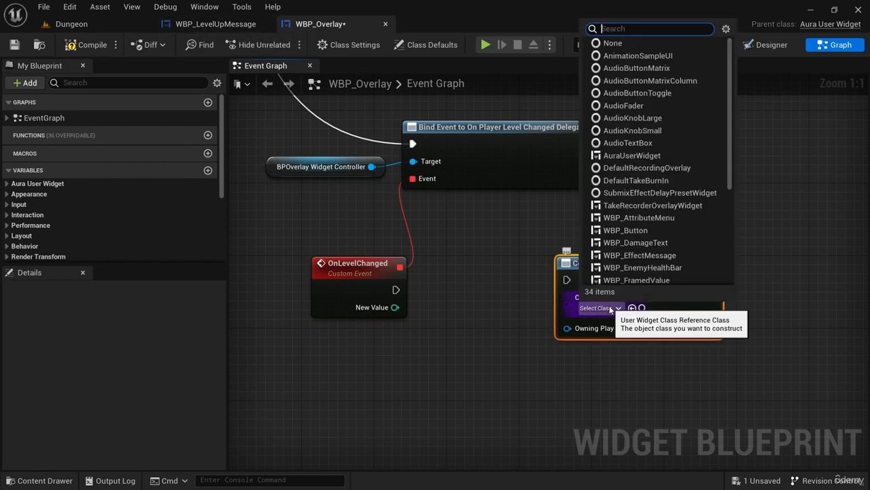
pyautogui.write('wbp_l')
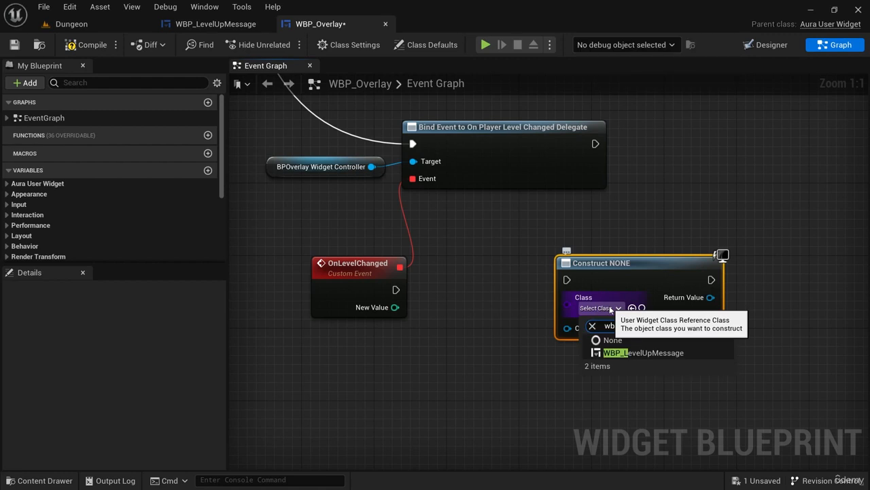
pyautogui.click(677, 354)
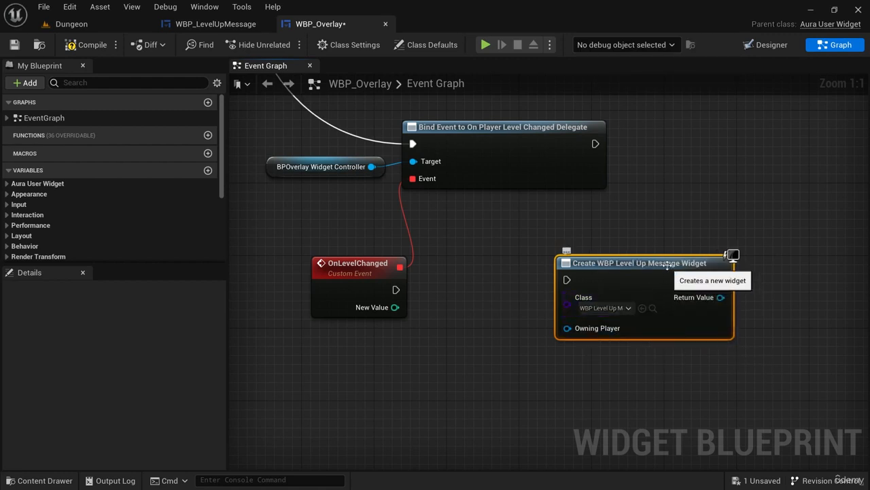
# Move the OnLevelChanged event and the Create WBP Level Up Message Widget node together further below the Bind Event node.
pyautogui.moveTo(622, 409); pyautogui.dragTo(309, 247)
pyautogui.moveTo(347, 279); pyautogui.dragTo(338, 351)
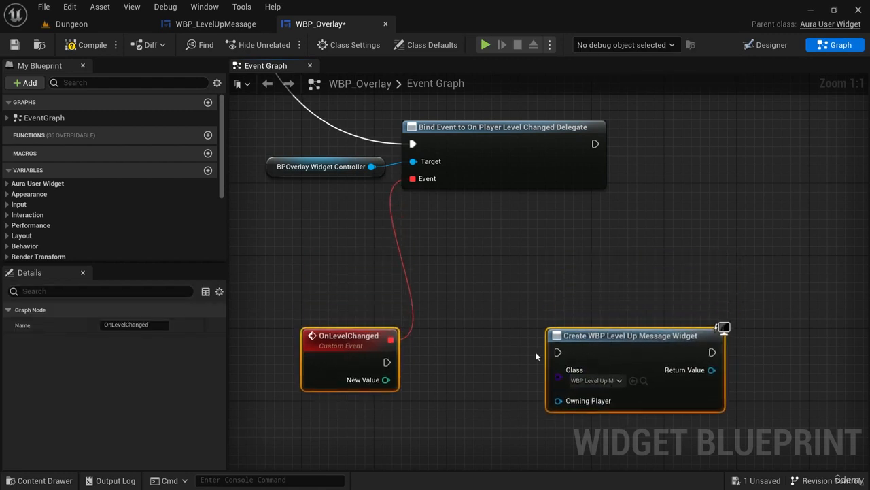
pyautogui.moveTo(617, 299); pyautogui.dragTo(613, 246, button='right')
pyautogui.moveTo(596, 287); pyautogui.dragTo(631, 265, button='right')
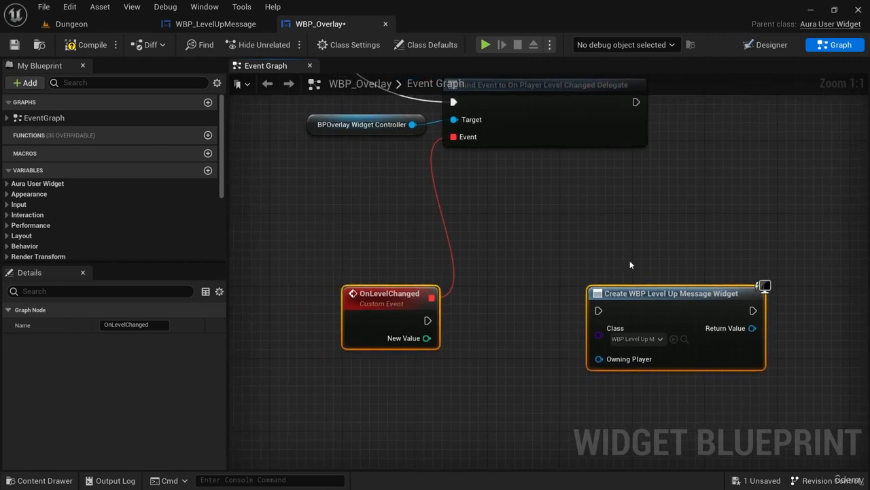
# Place another copy of the BPOverlay Widget Controller getter and get the Player Controller from it.
pyautogui.click(348, 124)
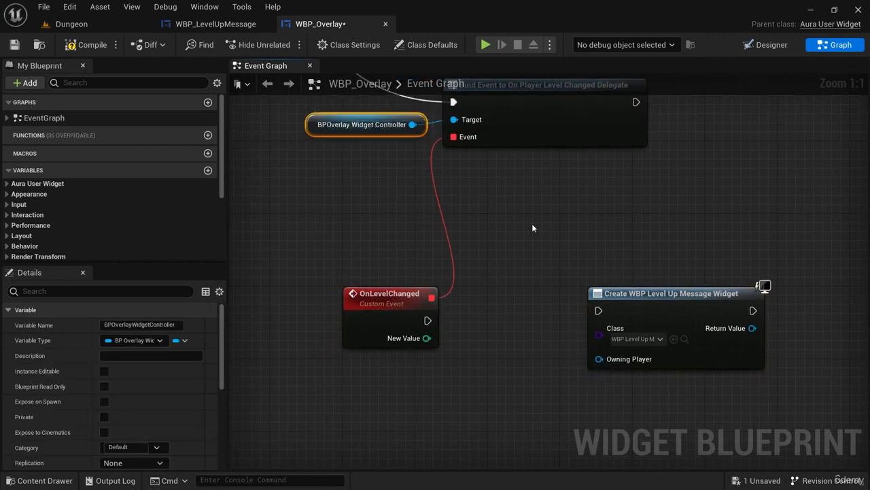
pyautogui.hotkey('ctrl', 'v')
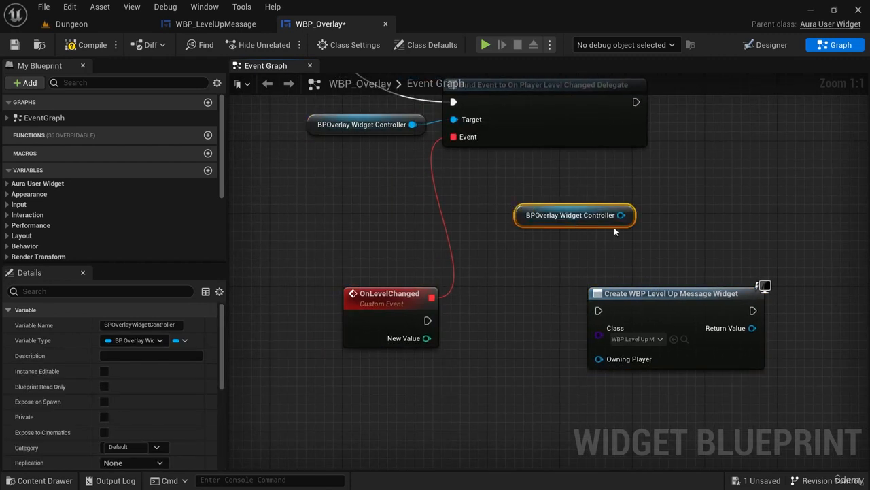
pyautogui.moveTo(621, 215); pyautogui.dragTo(564, 252)
pyautogui.write('pla')
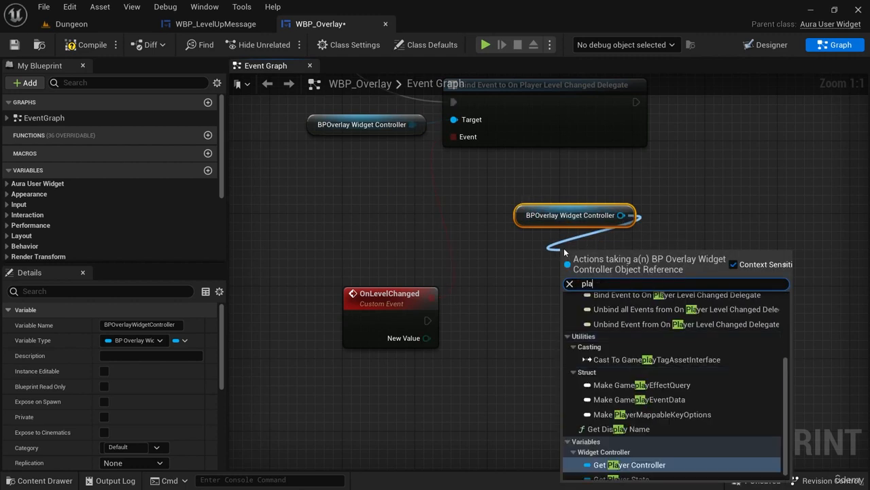
pyautogui.write('yer contro')
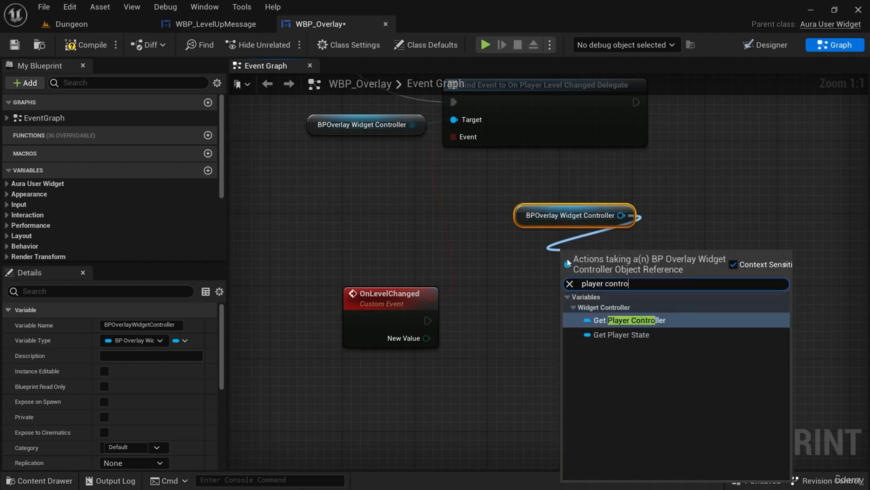
pyautogui.press('Return')
# Connect Player Controller to the Create Widget node's Owning Player input and arrange both getters beneath that node.
pyautogui.moveTo(671, 251); pyautogui.dragTo(603, 359)
pyautogui.moveTo(600, 247); pyautogui.dragTo(619, 391)
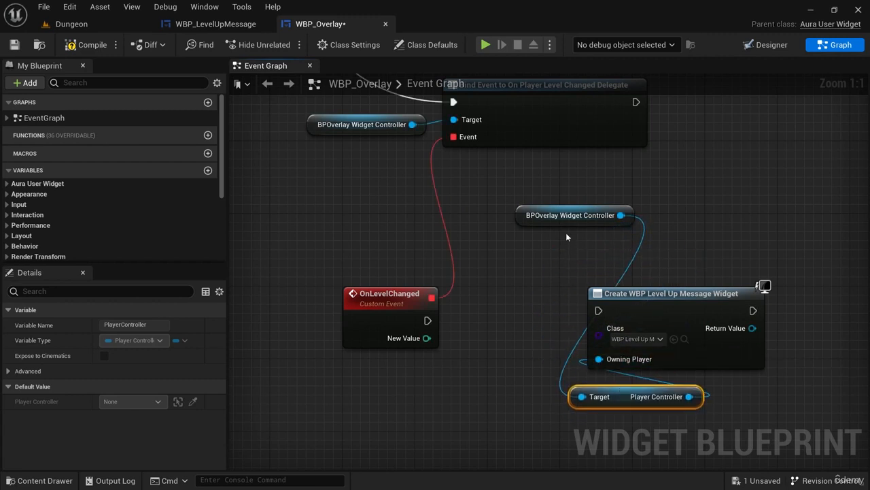
pyautogui.moveTo(575, 218); pyautogui.dragTo(600, 427)
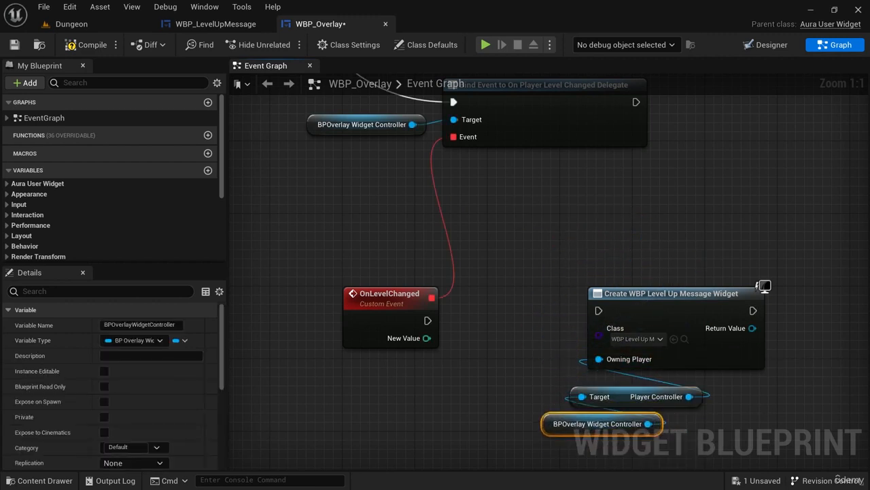
pyautogui.moveTo(519, 355); pyautogui.dragTo(452, 296, button='right')
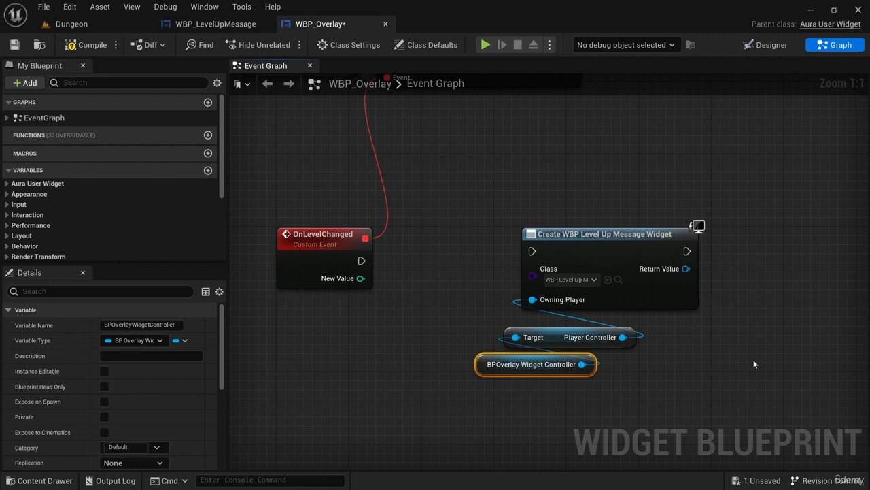
# Get the Text_Level variable from the Create WBP Level Up Message Widget node's Return Value.
pyautogui.moveTo(751, 360); pyautogui.dragTo(644, 369, button='right')
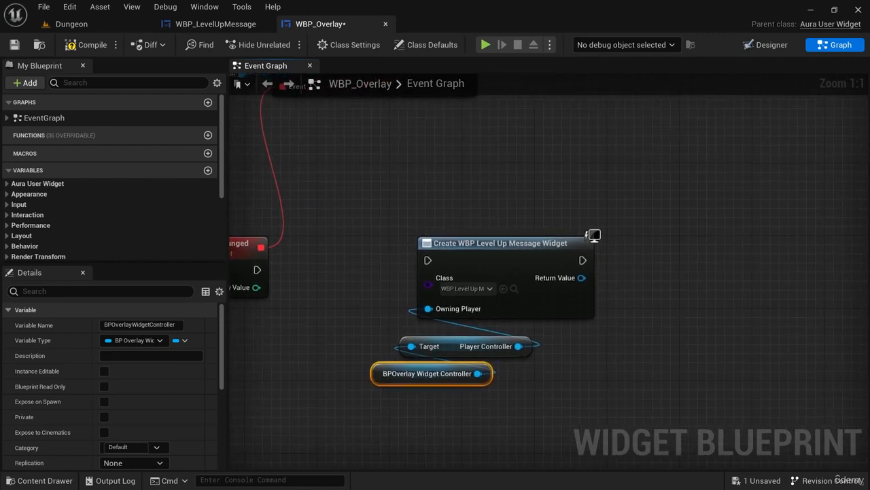
pyautogui.moveTo(610, 340); pyautogui.dragTo(543, 356, button='right')
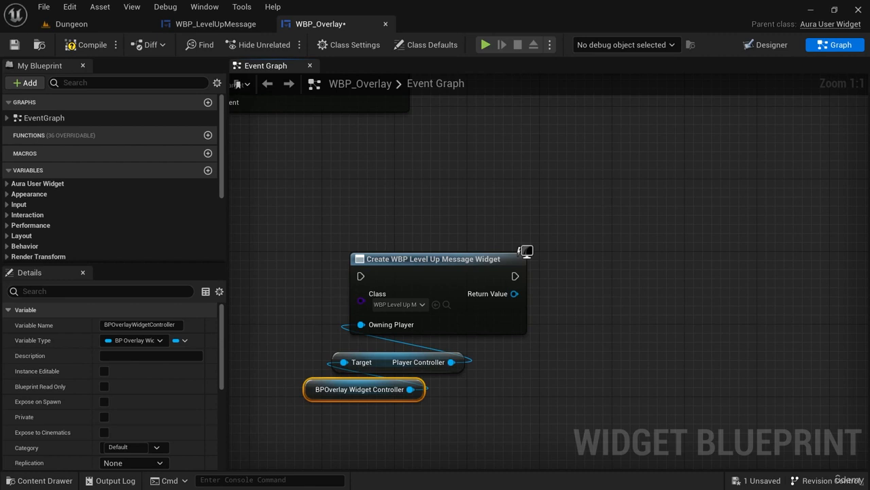
pyautogui.moveTo(595, 372); pyautogui.dragTo(500, 334, button='right')
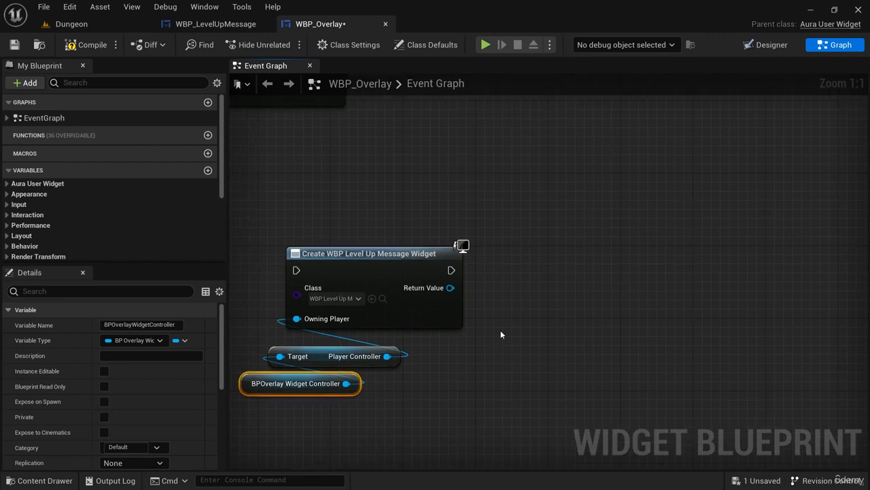
pyautogui.moveTo(451, 288); pyautogui.dragTo(538, 266)
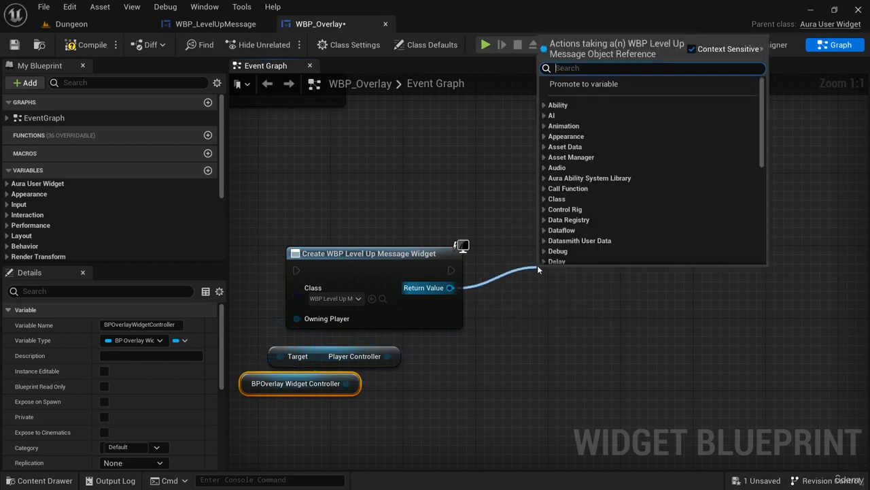
pyautogui.write('text_')
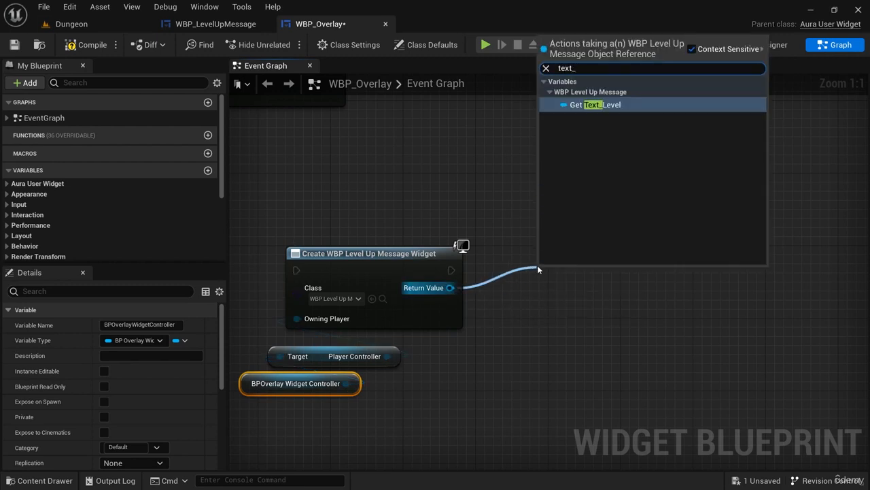
pyautogui.click(635, 108)
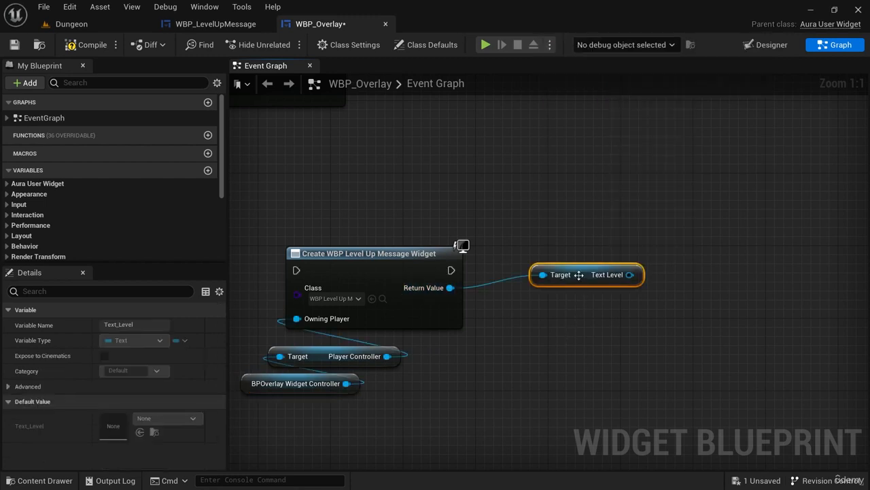
# Place the Text Level getter below the wire, add a SetText (Text) node from it, and execute it after the Create Widget node.
pyautogui.moveTo(579, 275); pyautogui.dragTo(607, 300)
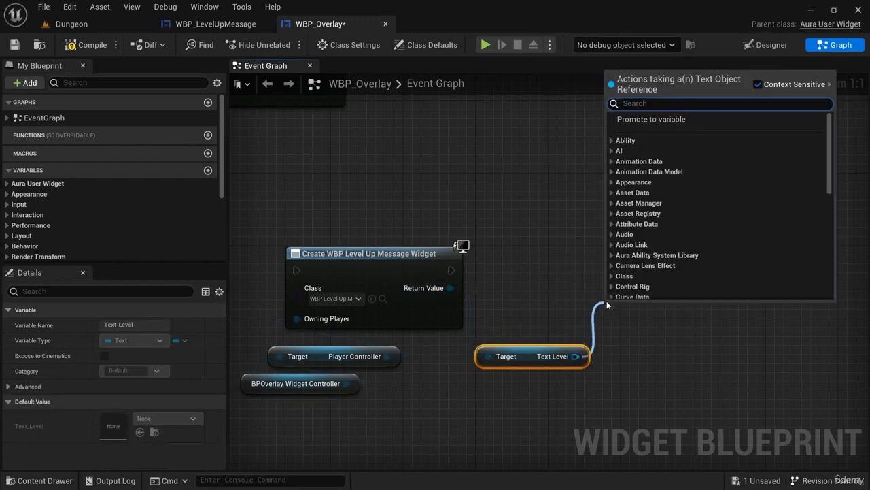
pyautogui.write('set text')
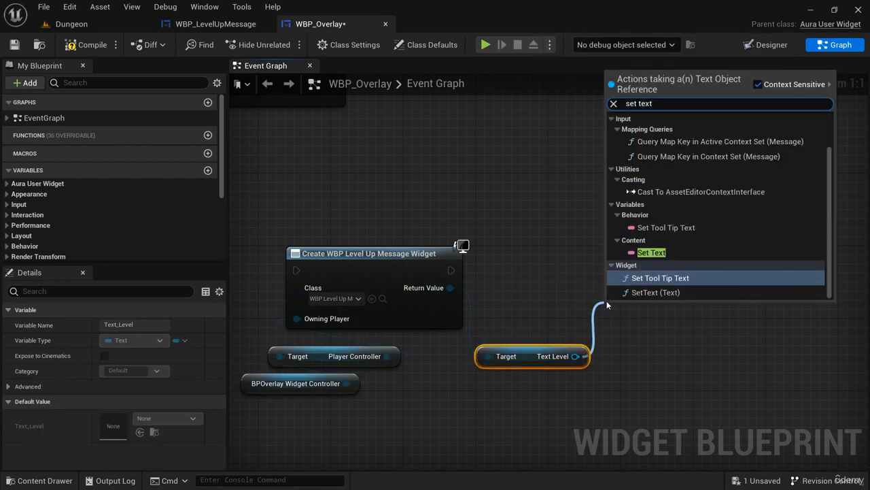
pyautogui.click(671, 293)
pyautogui.moveTo(674, 302); pyautogui.dragTo(683, 248)
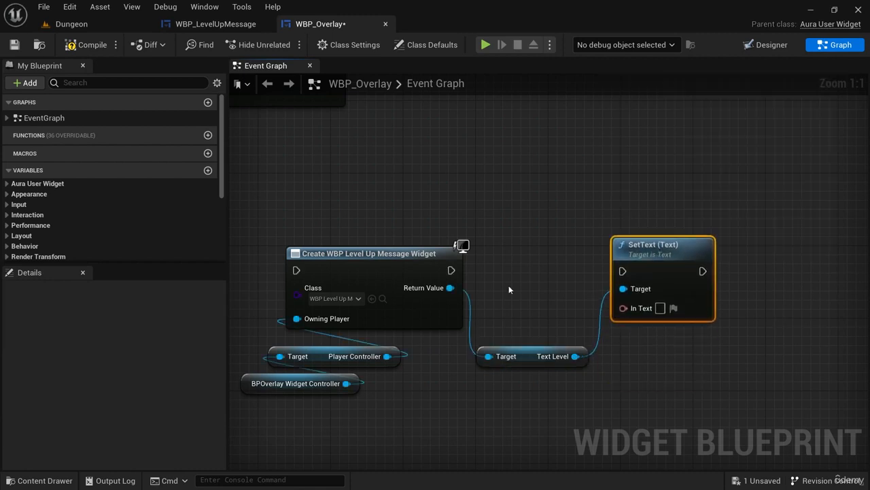
pyautogui.moveTo(450, 270); pyautogui.dragTo(623, 271)
# Connect OnLevelChanged's New Value to SetText's In Text through a To Text (Integer) conversion, and its execution output to the Create Widget node.
pyautogui.moveTo(390, 293); pyautogui.dragTo(608, 267, button='right')
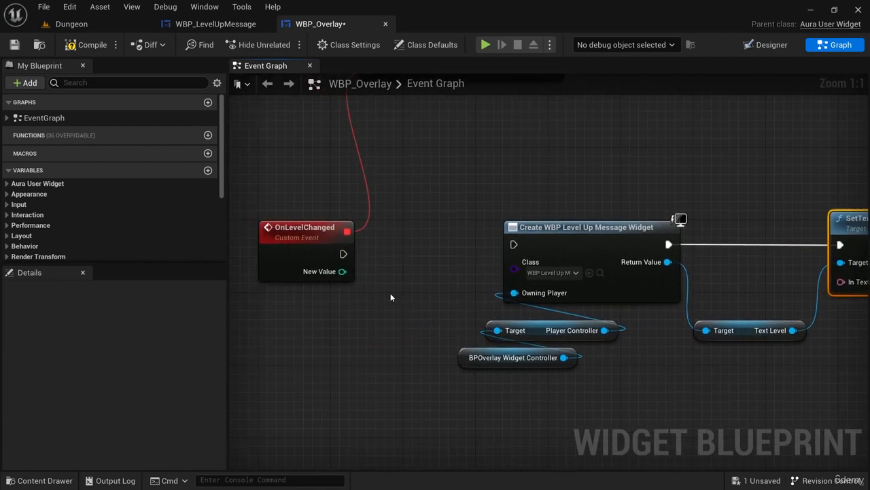
pyautogui.moveTo(342, 271); pyautogui.dragTo(844, 282)
pyautogui.moveTo(623, 213); pyautogui.dragTo(591, 406)
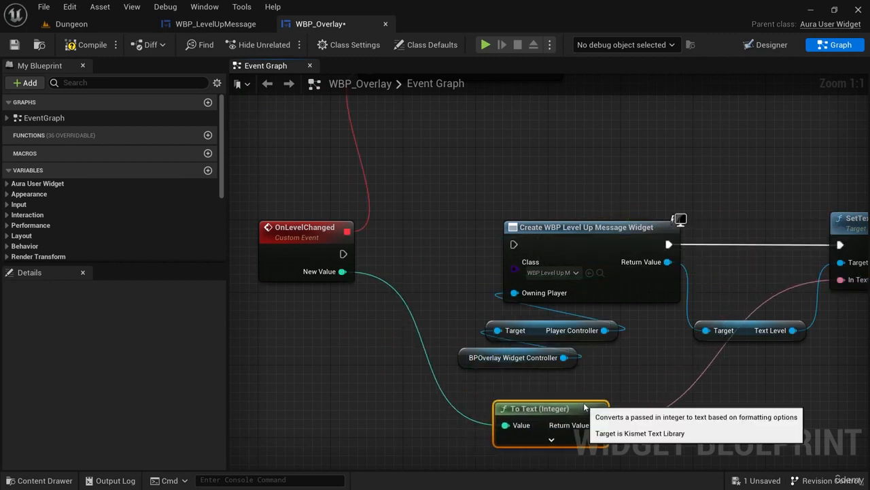
pyautogui.moveTo(344, 253); pyautogui.dragTo(514, 245)
pyautogui.moveTo(723, 396); pyautogui.dragTo(560, 397, button='right')
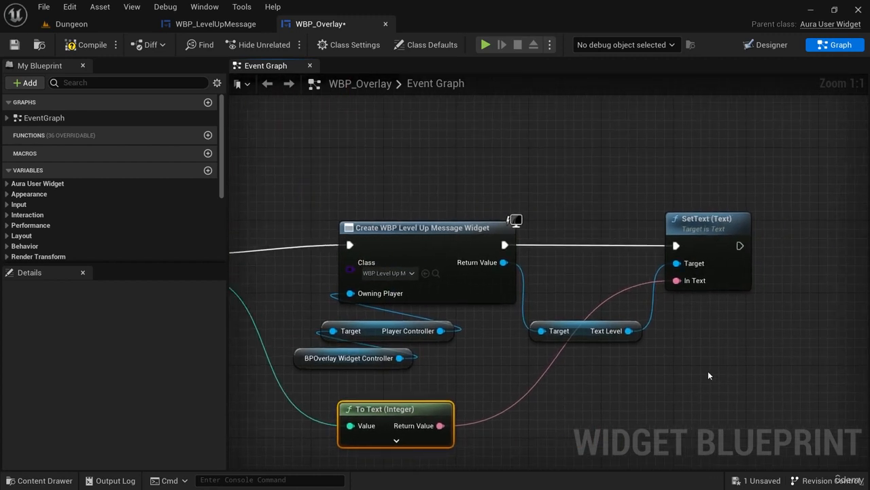
# Narrow the side panels and move the SetText and Text Level nodes farther from the Create Widget node to open a gap.
pyautogui.moveTo(746, 335); pyautogui.dragTo(583, 336, button='right')
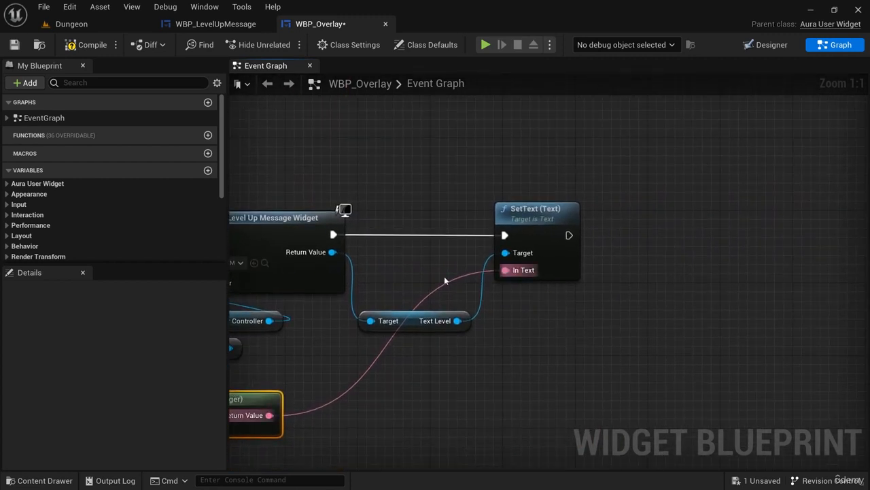
pyautogui.moveTo(408, 266); pyautogui.dragTo(682, 244, button='right')
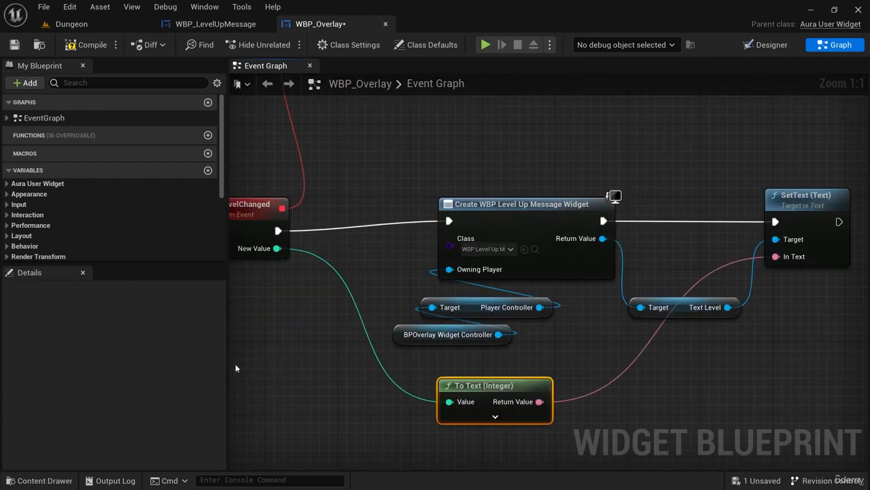
pyautogui.moveTo(225, 365); pyautogui.dragTo(136, 368)
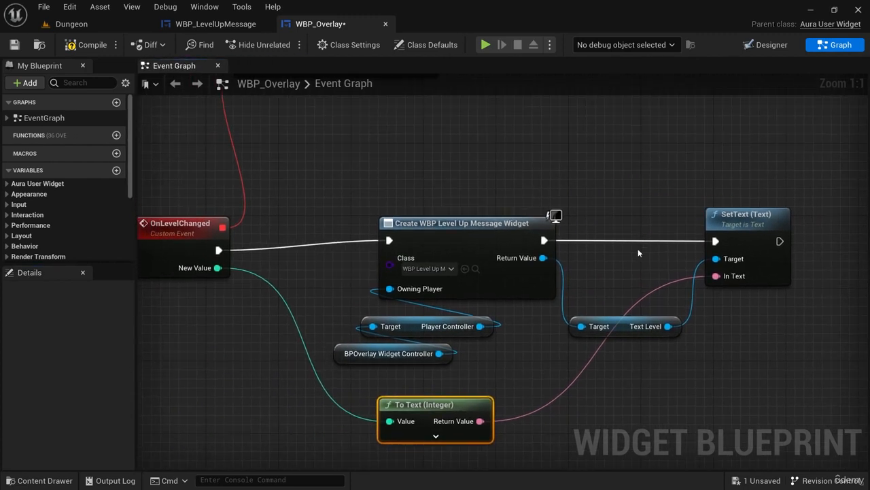
pyautogui.moveTo(638, 248); pyautogui.dragTo(531, 264, button='right')
pyautogui.moveTo(699, 388); pyautogui.dragTo(537, 282)
pyautogui.moveTo(645, 243); pyautogui.dragTo(736, 243)
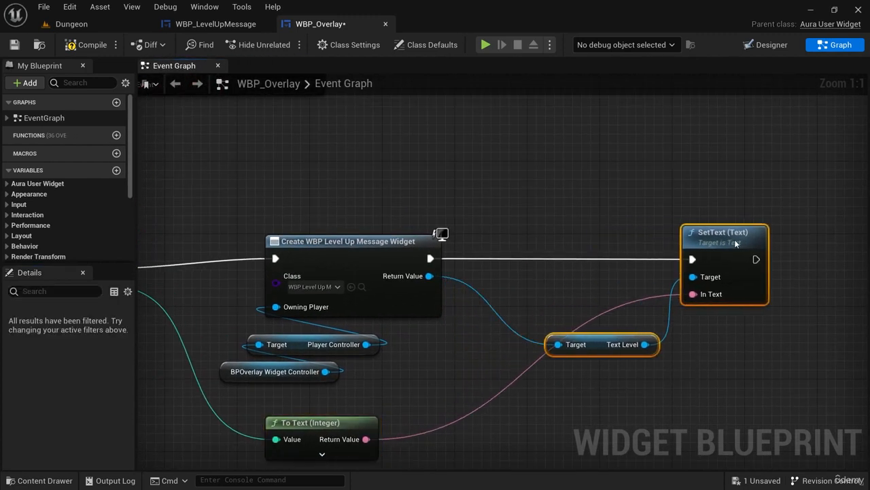
pyautogui.moveTo(531, 302); pyautogui.dragTo(643, 308, button='right')
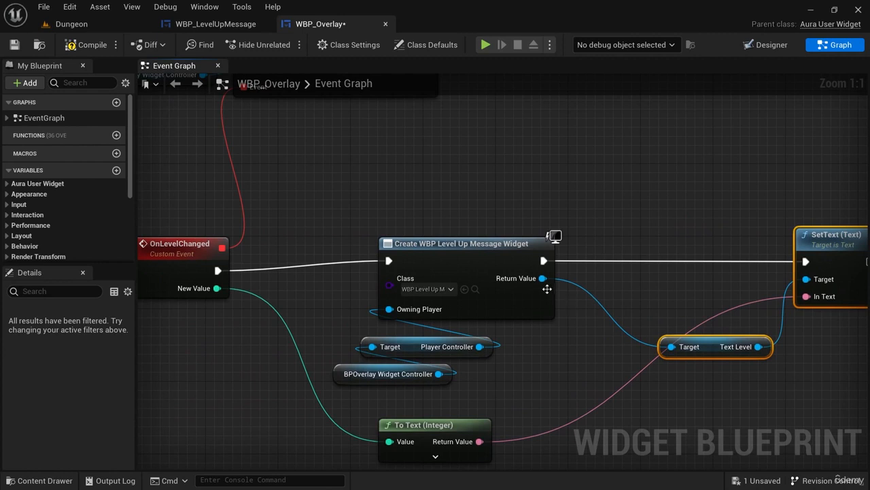
# Promote the Create Widget node's Return Value to a variable named LevelUpWidget and wire its SET node between Create Widget and SetText.
pyautogui.moveTo(542, 278); pyautogui.dragTo(664, 256)
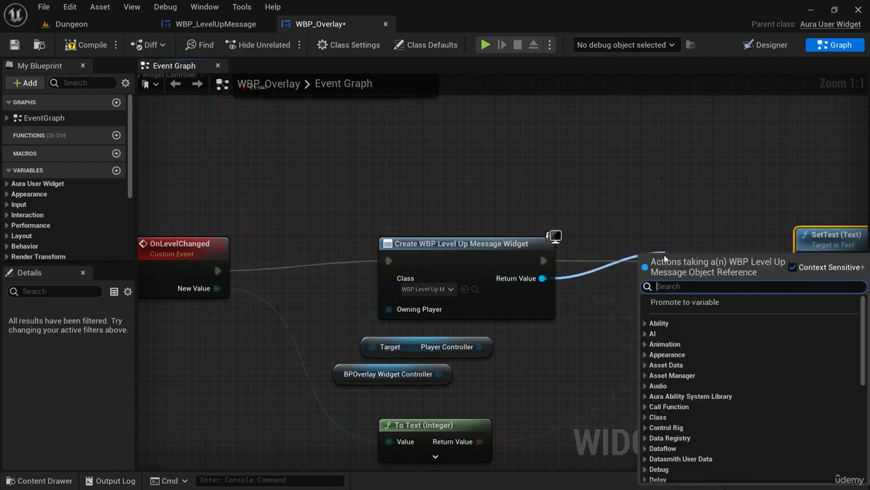
pyautogui.click(695, 302)
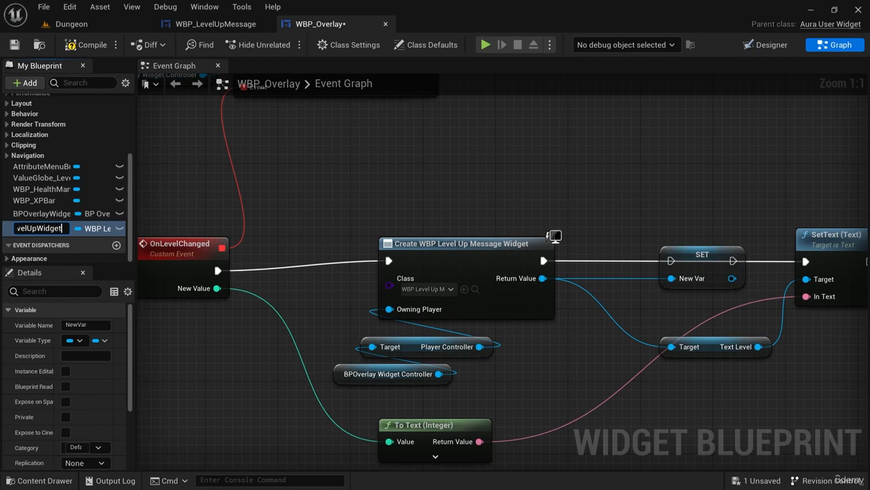
pyautogui.press('Return')
pyautogui.moveTo(542, 260); pyautogui.dragTo(671, 262)
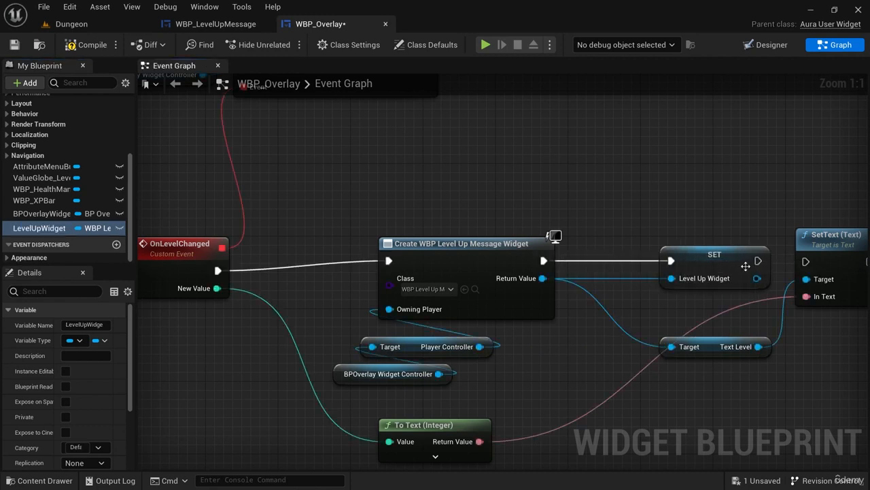
pyautogui.moveTo(758, 260); pyautogui.dragTo(806, 263)
pyautogui.moveTo(714, 257); pyautogui.dragTo(660, 257)
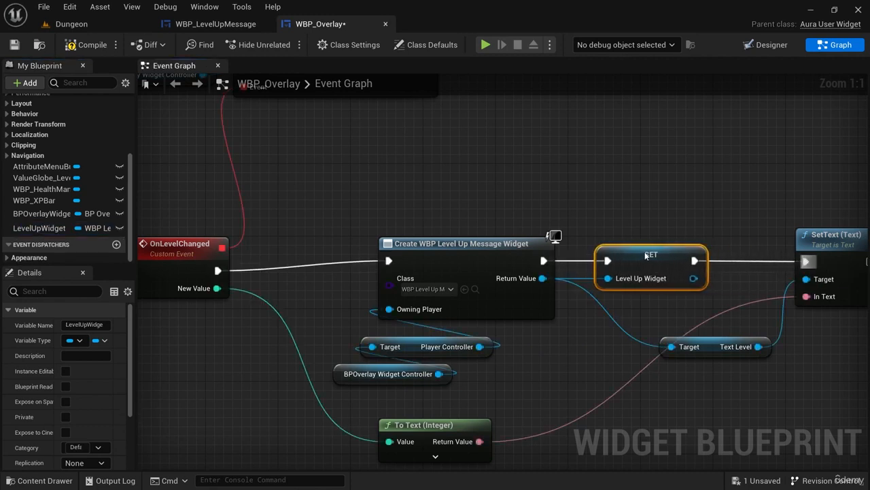
# Move the whole Create Widget, SET, SetText and To Text group farther from the OnLevelChanged event and straighten its execution wire.
pyautogui.moveTo(342, 294); pyautogui.dragTo(342, 258, button='right')
pyautogui.scroll(-2, 342, 259)
pyautogui.moveTo(803, 412); pyautogui.dragTo(338, 214)
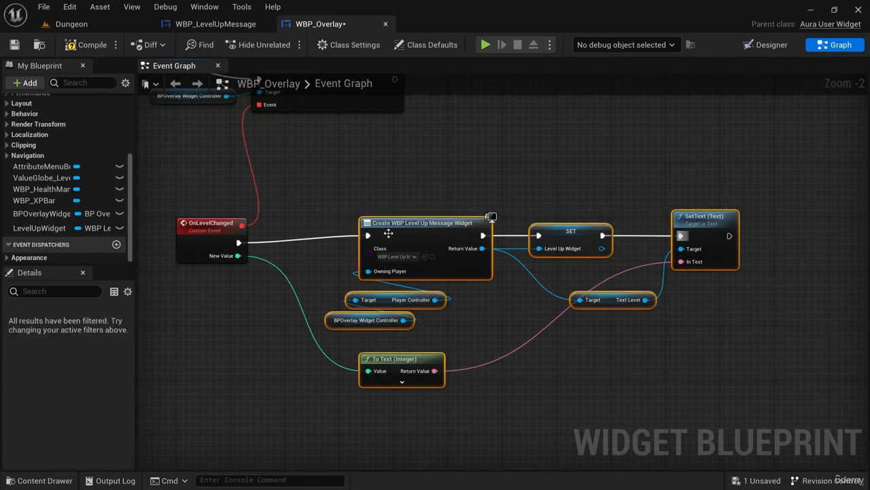
pyautogui.moveTo(392, 230); pyautogui.dragTo(474, 237)
pyautogui.moveTo(420, 202); pyautogui.dragTo(807, 410)
pyautogui.moveTo(375, 274); pyautogui.dragTo(456, 287, button='right')
pyautogui.scroll(2, 515, 302)
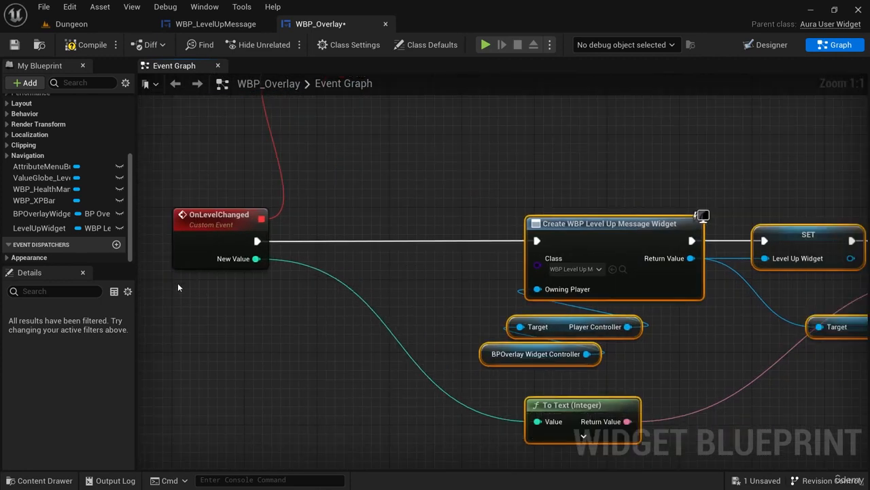
# Place a LevelUpWidget getter after OnLevelChanged, convert it to a validated get, and connect the event's execution output to it.
pyautogui.moveTo(57, 230); pyautogui.dragTo(332, 238)
pyautogui.click(369, 251)
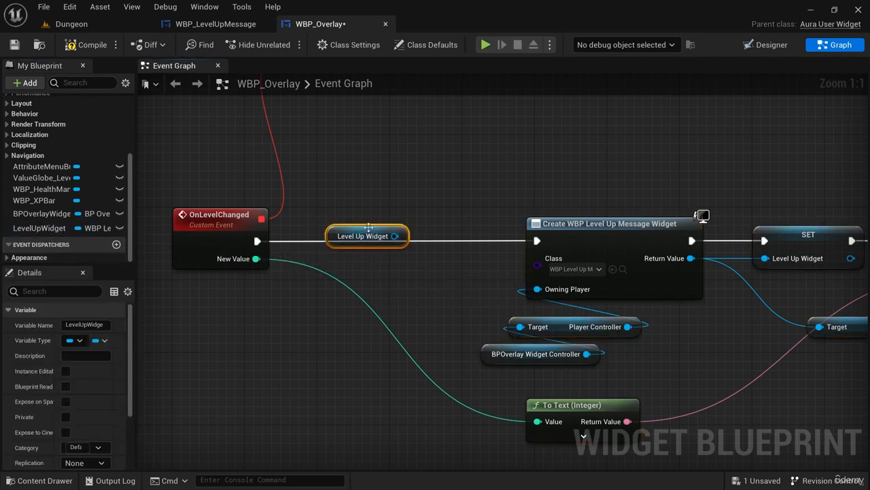
pyautogui.rightClick(368, 227)
pyautogui.click(431, 479)
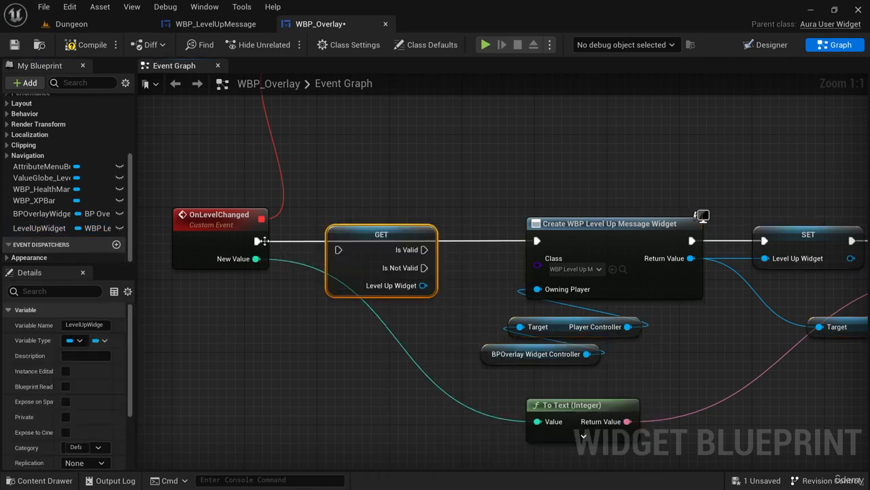
pyautogui.moveTo(262, 240); pyautogui.dragTo(337, 250)
pyautogui.scroll(-2, 461, 268)
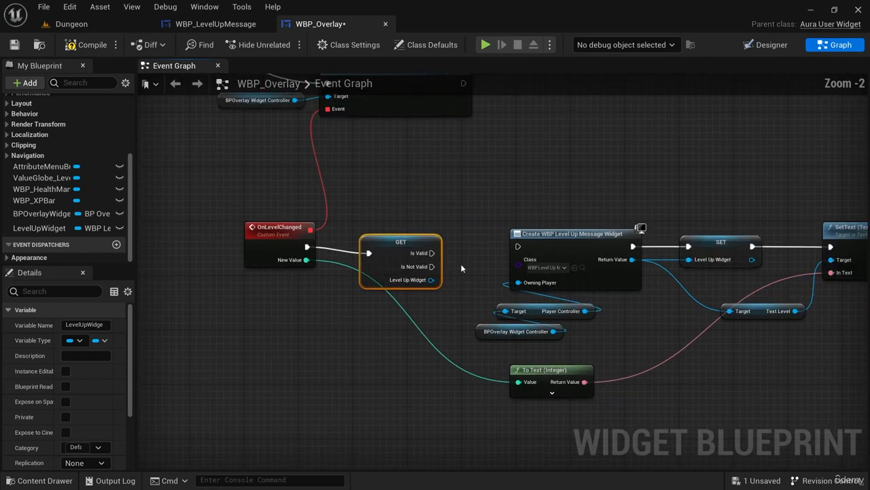
# Shift the Create Widget node and everything after it farther from the validated GET node to make room between them.
pyautogui.moveTo(461, 265); pyautogui.dragTo(284, 249, button='right')
pyautogui.moveTo(750, 395); pyautogui.dragTo(304, 203)
pyautogui.moveTo(381, 229); pyautogui.dragTo(530, 229)
pyautogui.moveTo(392, 314); pyautogui.dragTo(466, 329, button='right')
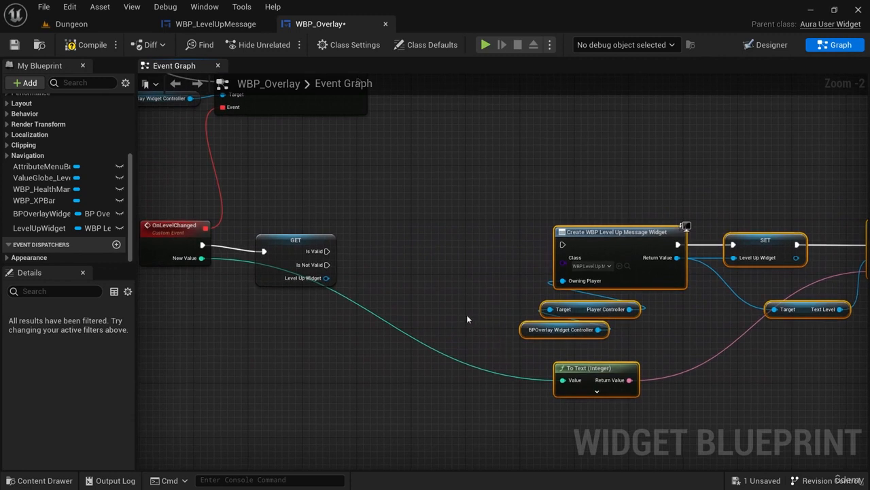
pyautogui.scroll(2, 462, 313)
pyautogui.moveTo(375, 278); pyautogui.dragTo(412, 294, button='right')
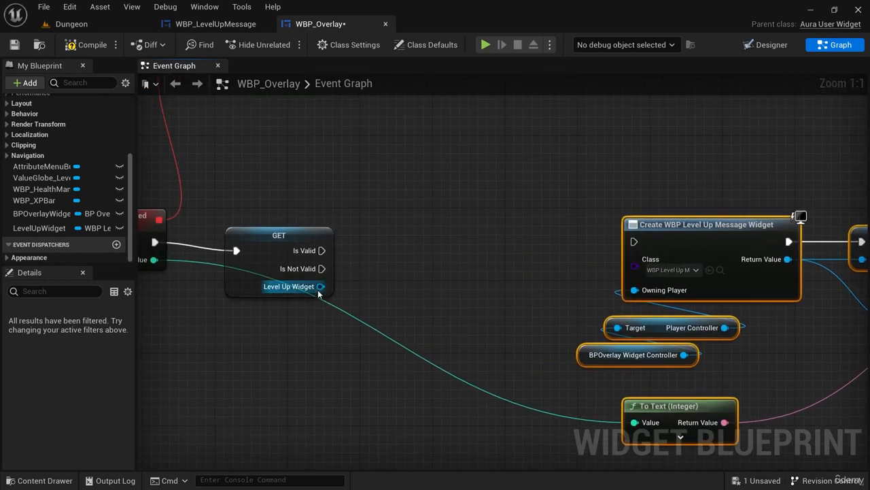
# Add a Remove from Parent node for Level Up Widget on the Is Valid branch and connect its output to the Create Widget node.
pyautogui.moveTo(320, 286); pyautogui.dragTo(418, 252)
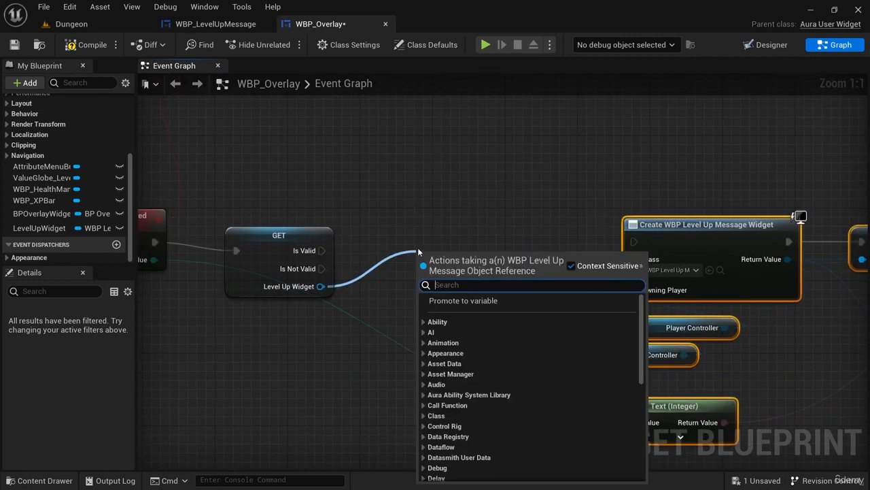
pyautogui.write('remove from')
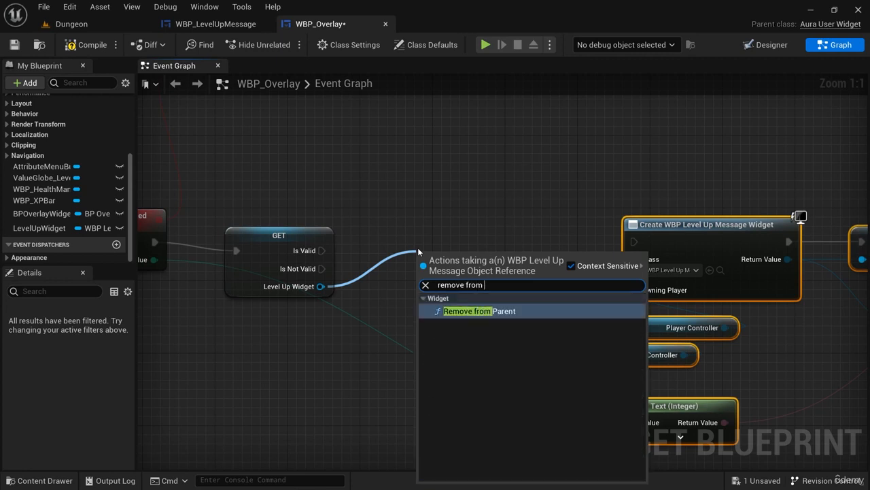
pyautogui.press('Return')
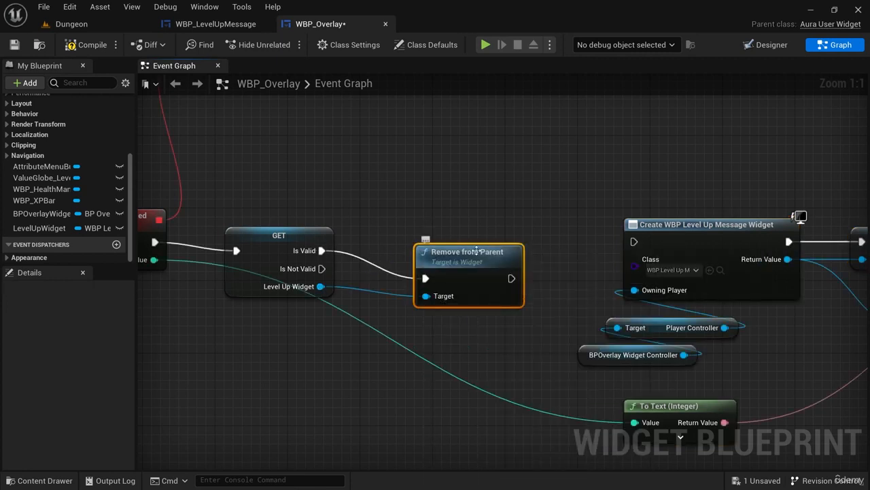
pyautogui.moveTo(512, 251); pyautogui.dragTo(634, 243)
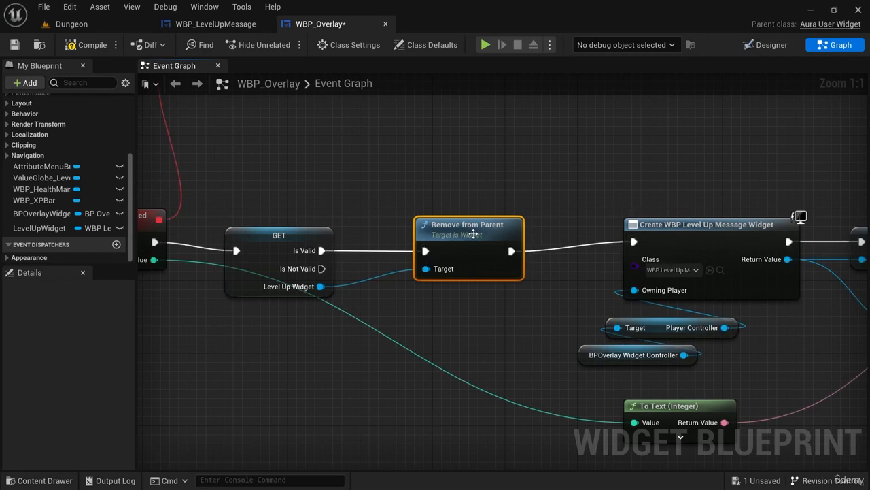
# Connect the Is Not Valid output directly to the Create Widget node and raise Remove from Parent clear of that wire.
pyautogui.moveTo(322, 269); pyautogui.dragTo(636, 241)
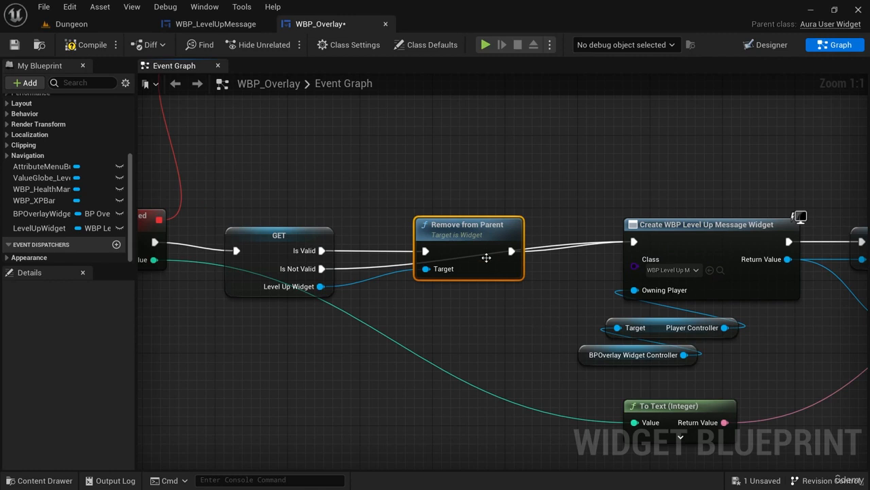
pyautogui.moveTo(486, 258); pyautogui.dragTo(495, 212)
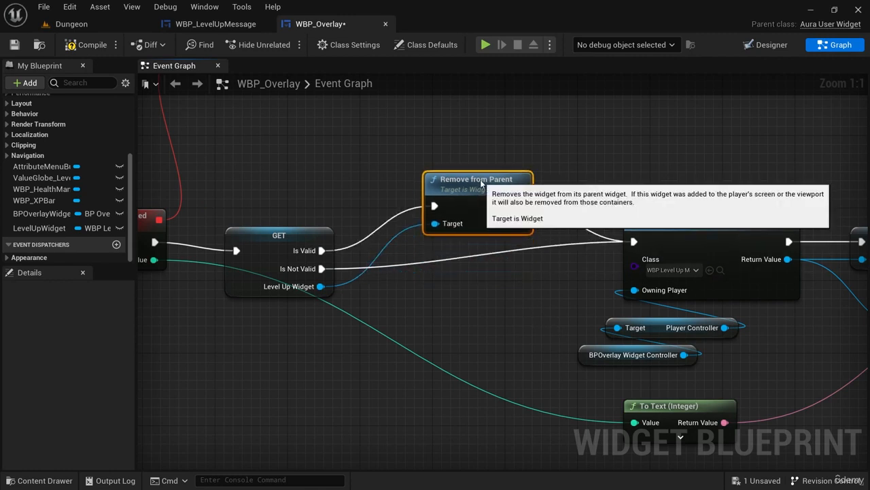
pyautogui.moveTo(782, 318); pyautogui.dragTo(472, 292, button='right')
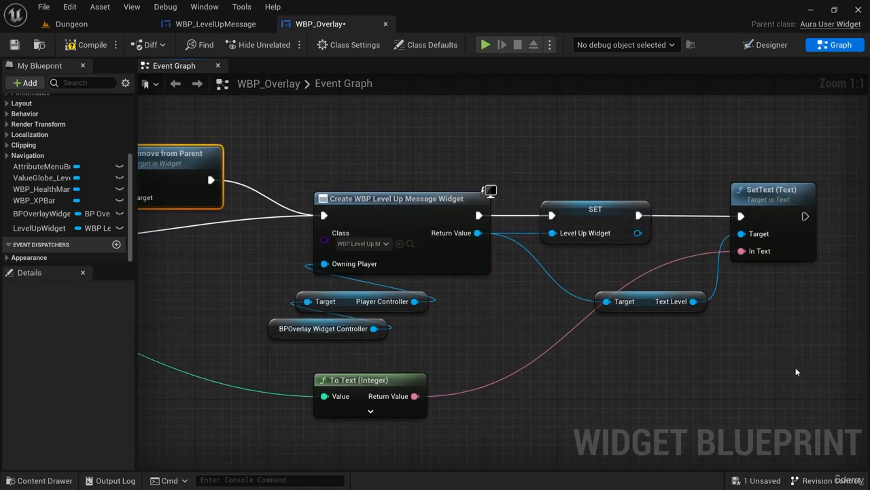
# Place a LevelUpWidget getter beyond the SetText node and add an Add to Viewport node targeting it.
pyautogui.moveTo(796, 368); pyautogui.dragTo(646, 362, button='right')
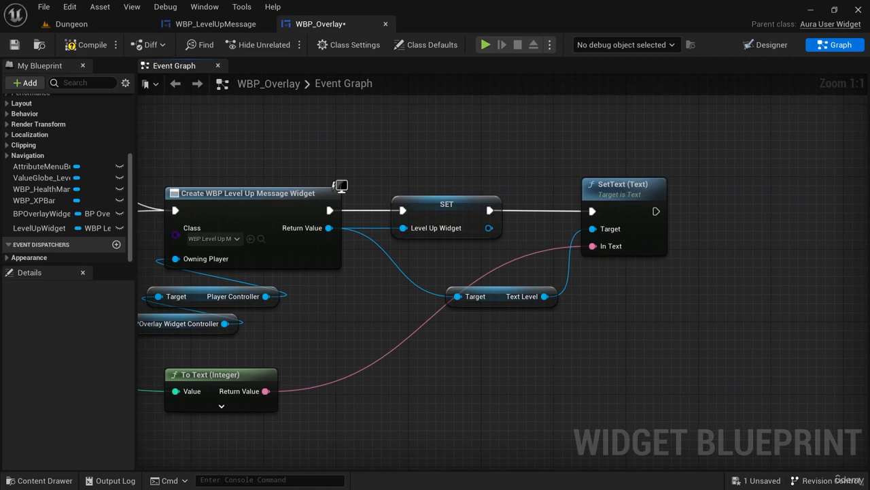
pyautogui.moveTo(641, 316); pyautogui.dragTo(476, 332, button='right')
pyautogui.keyDown('ctrl'); pyautogui.moveTo(39, 228); pyautogui.dragTo(534, 274); pyautogui.keyUp('ctrl')
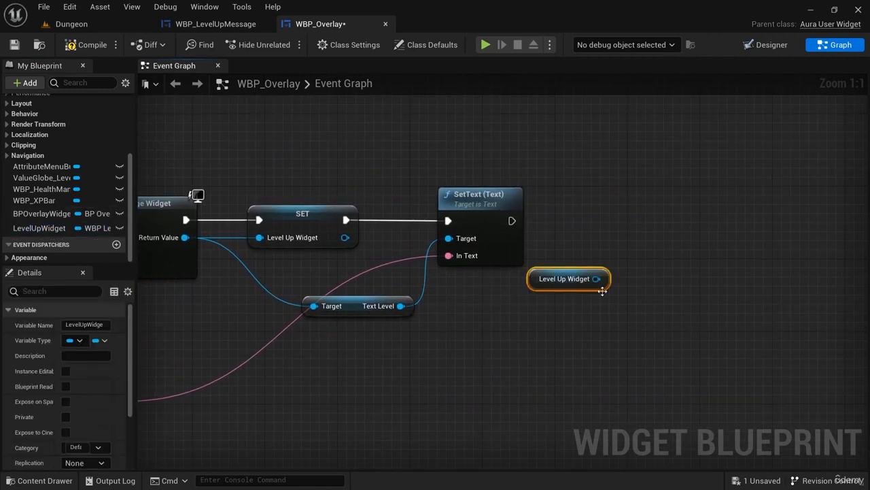
pyautogui.moveTo(597, 279); pyautogui.dragTo(641, 239)
pyautogui.write('add to')
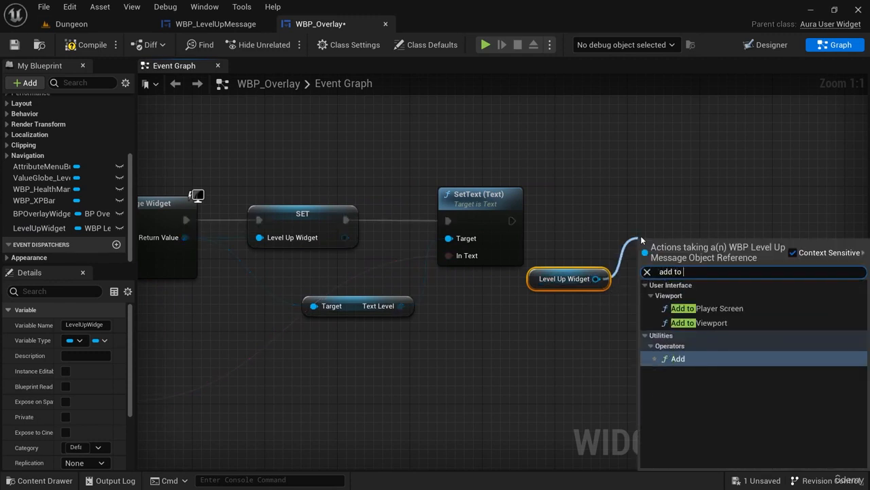
pyautogui.click(708, 322)
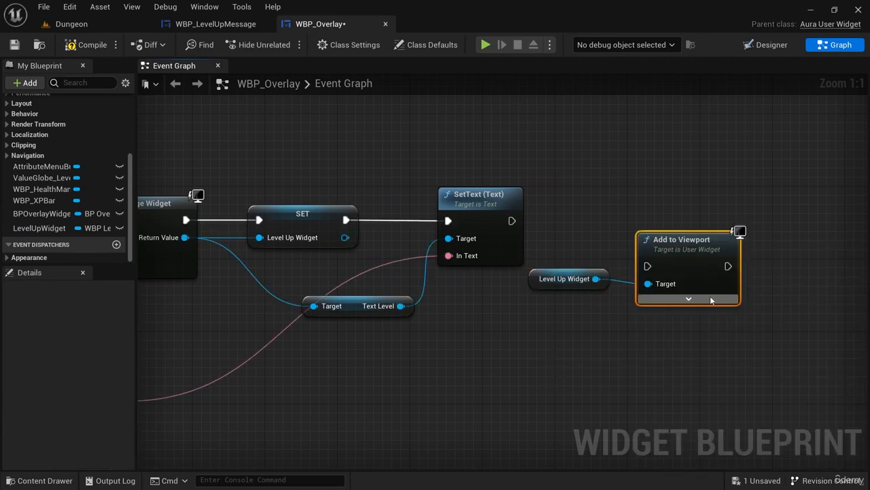
# Align Add to Viewport with SetText, connect SetText's execution output to it, and lower the Level Up Widget getter.
pyautogui.moveTo(693, 262); pyautogui.dragTo(683, 219)
pyautogui.moveTo(509, 222); pyautogui.dragTo(639, 221)
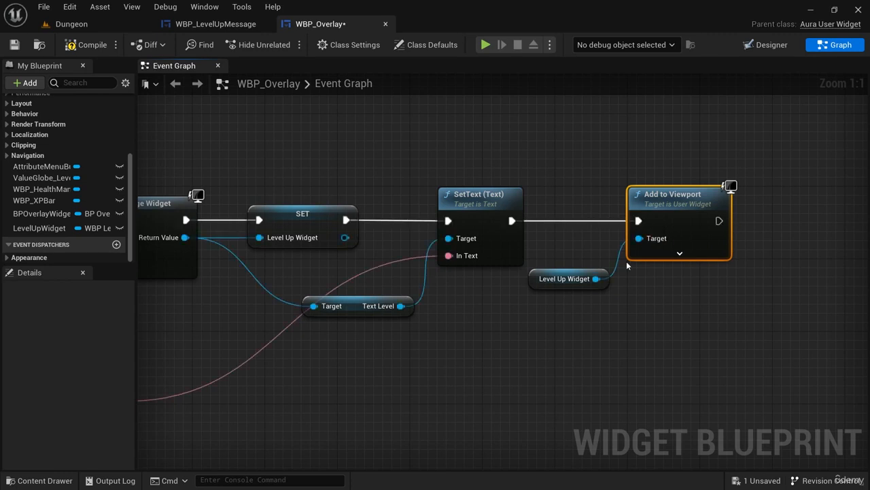
pyautogui.moveTo(599, 286); pyautogui.dragTo(599, 304)
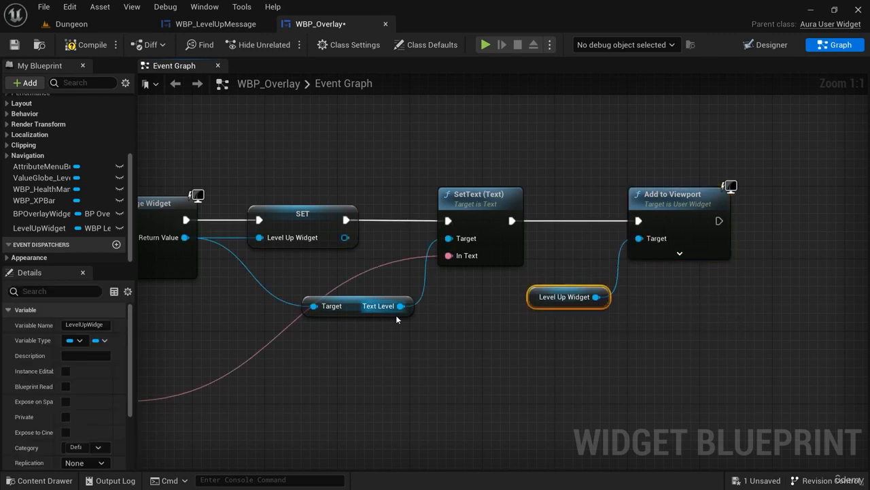
# Locate WBP_Overlay among the project's assets and save all modified assets.
pyautogui.scroll(-4, 396, 315)
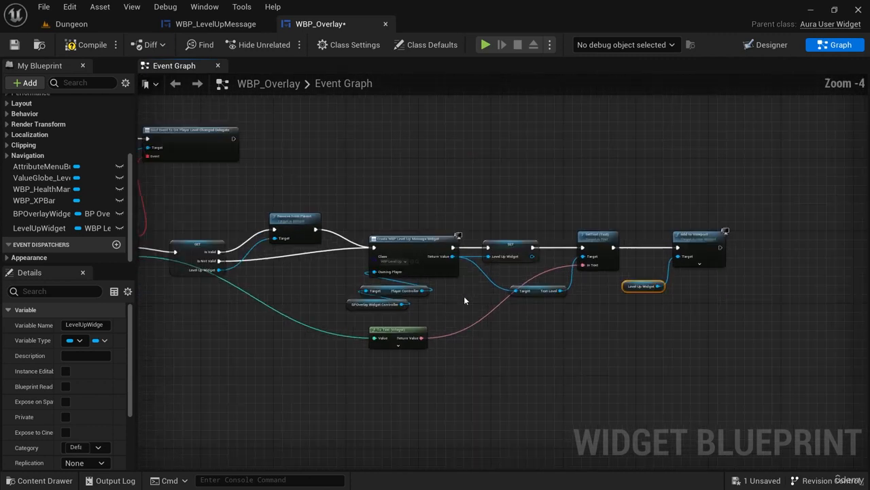
pyautogui.scroll(-1, 465, 300)
pyautogui.moveTo(534, 305); pyautogui.dragTo(508, 346, button='right')
pyautogui.scroll(1, 517, 333)
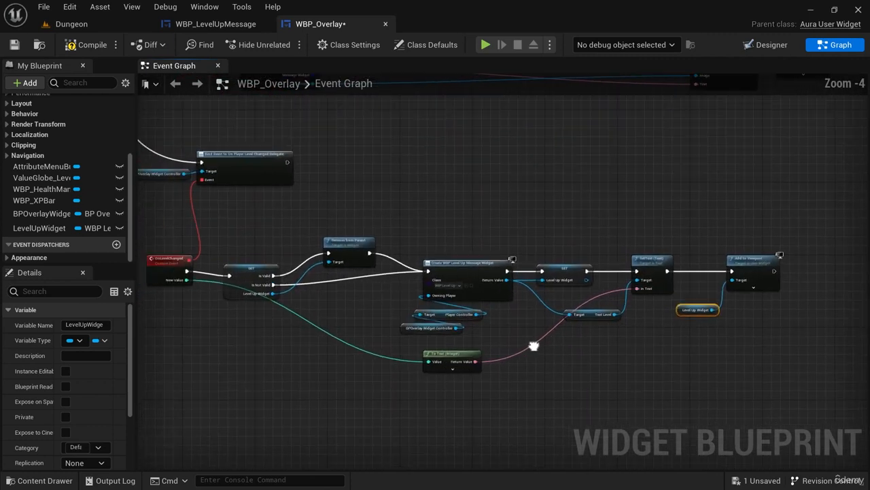
pyautogui.hotkey('ctrl', 'b')
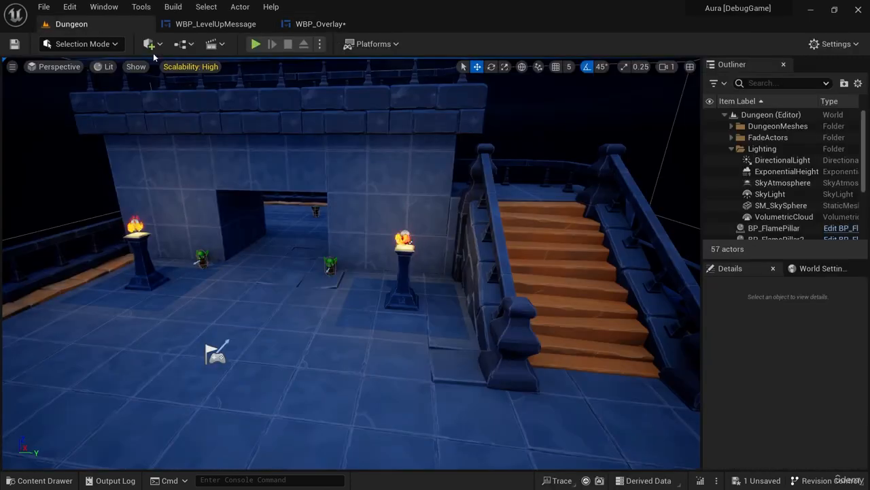
pyautogui.click(131, 271)
pyautogui.click(514, 376)
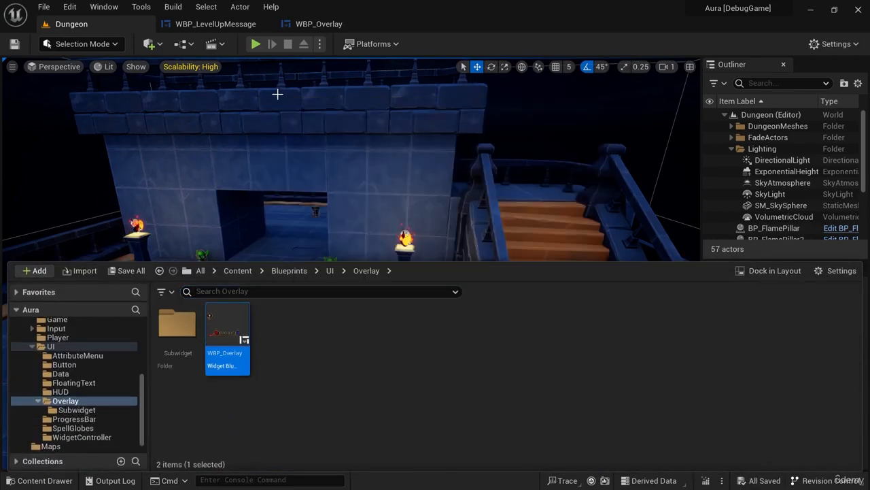
# Play-test the Dungeon level by defeating the nearby goblins to level up and check the level-up message, and stop the session.
pyautogui.click(255, 44)
pyautogui.click(382, 128)
pyautogui.click(383, 144)
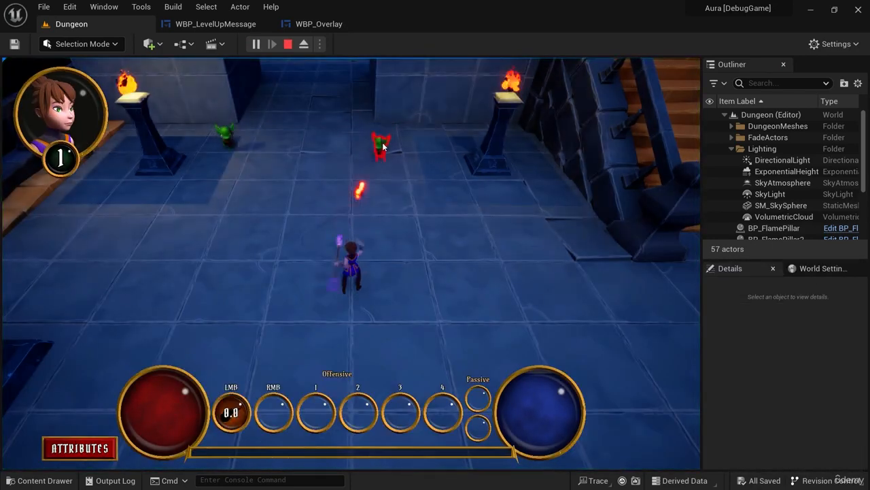
pyautogui.click(377, 161)
pyautogui.click(272, 186)
pyautogui.click(280, 197)
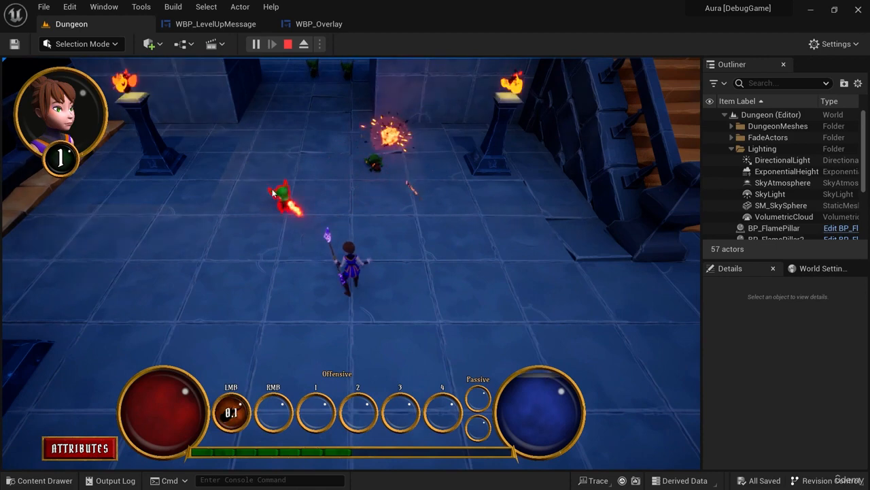
pyautogui.click(283, 201)
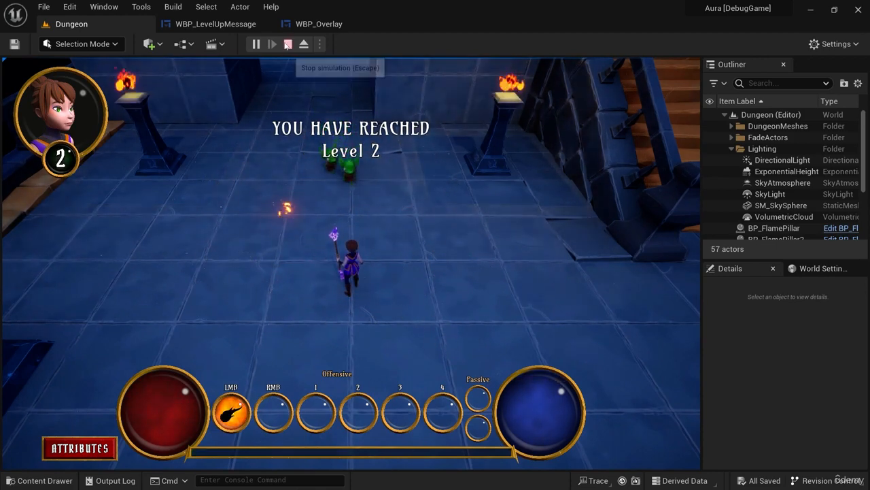
pyautogui.click(287, 44)
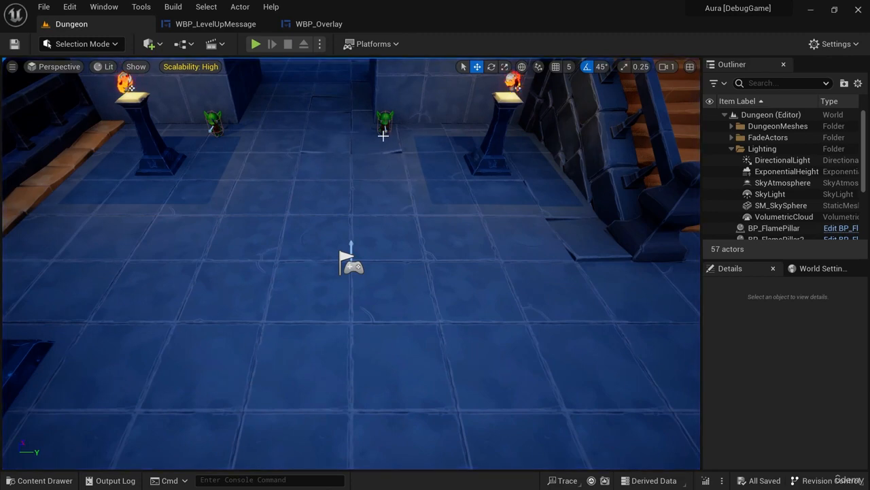
# In WBP_LevelUpMessage's event graph, move Event Construct away from the other events and add a Delay after it with a 3.0 duration.
pyautogui.click(216, 24)
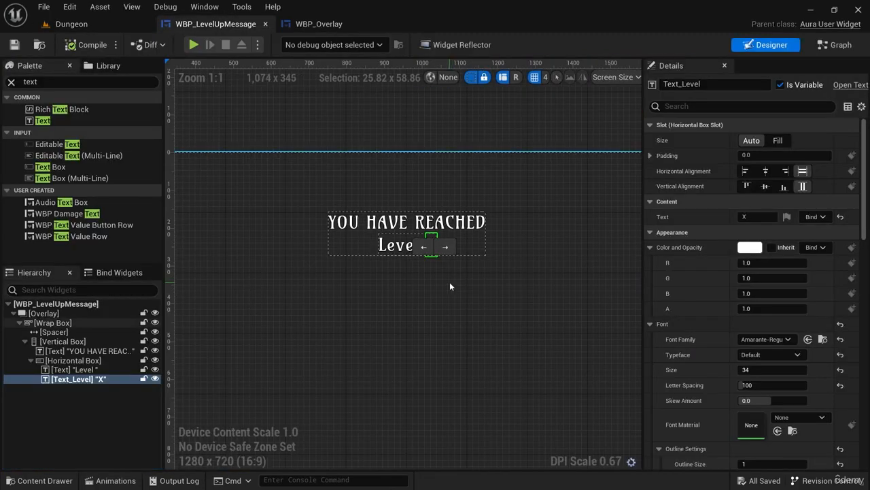
pyautogui.moveTo(488, 292); pyautogui.dragTo(491, 288, button='right')
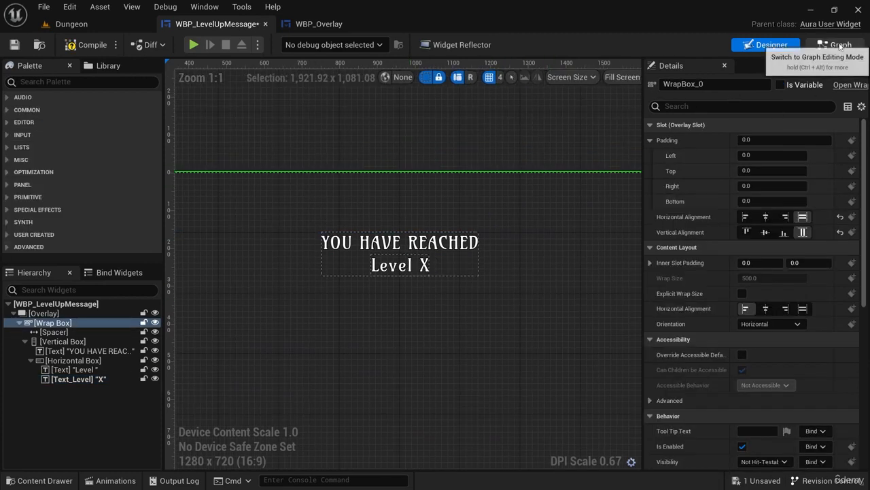
pyautogui.click(836, 44)
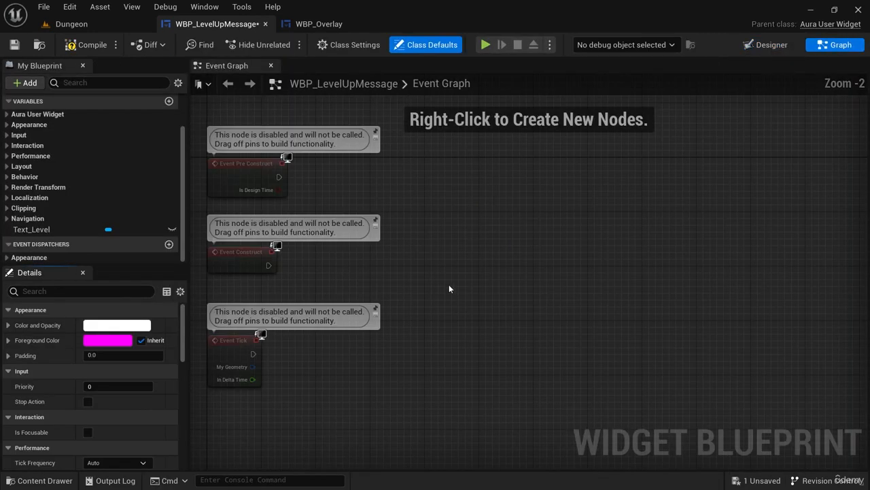
pyautogui.moveTo(299, 274); pyautogui.dragTo(518, 273)
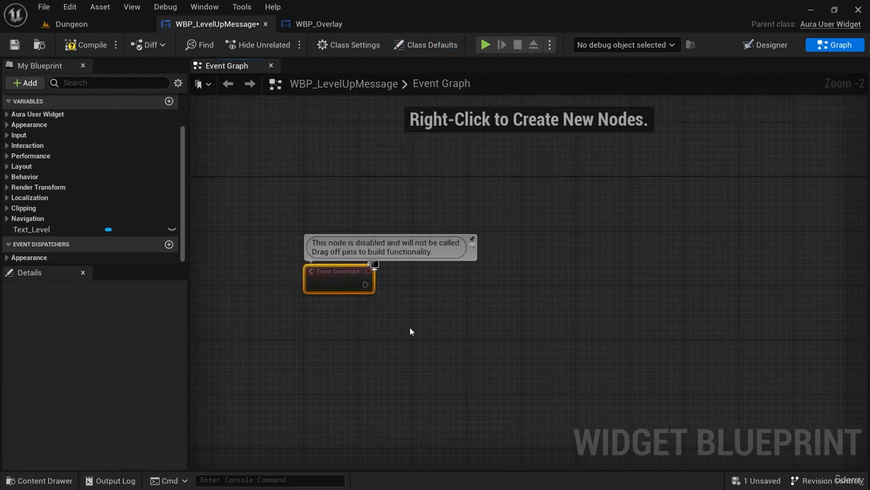
pyautogui.moveTo(410, 331); pyautogui.dragTo(408, 307, button='right')
pyautogui.moveTo(351, 262); pyautogui.dragTo(495, 255)
pyautogui.write('delay')
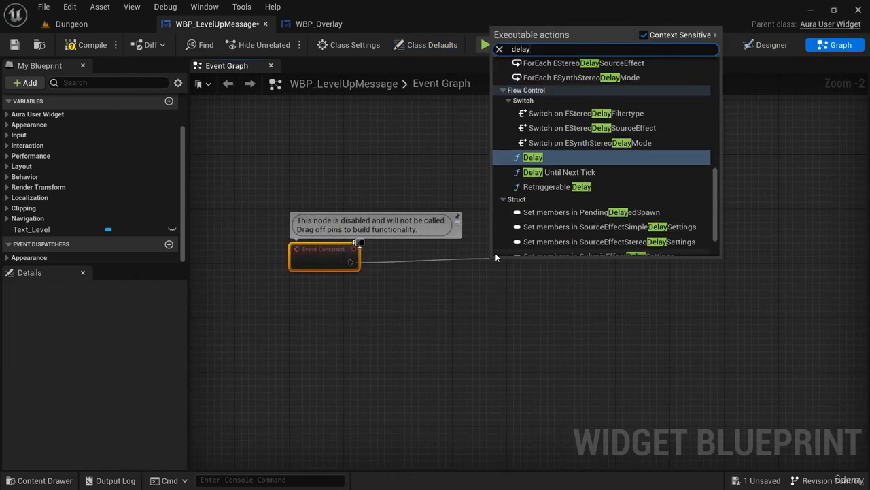
pyautogui.click(534, 157)
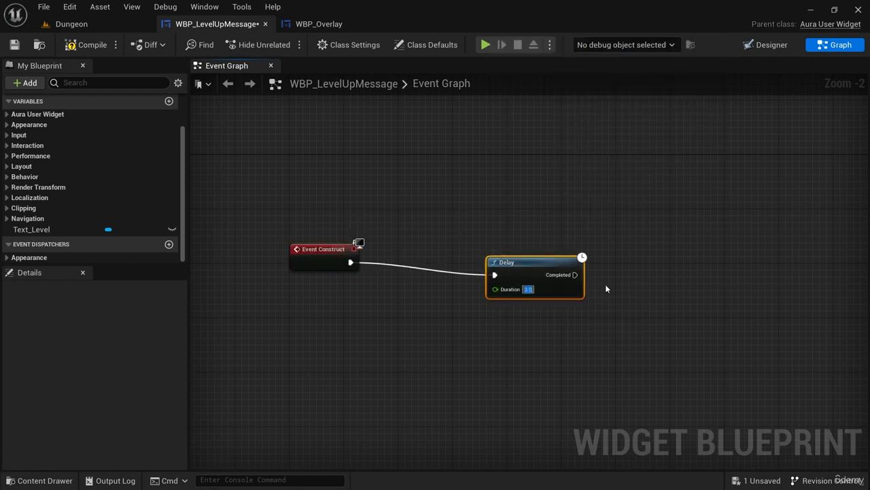
# Add a Remove from Parent node targeting self on the Delay's Completed output and move the Delay closer to it.
pyautogui.moveTo(555, 268); pyautogui.dragTo(658, 258)
pyautogui.write('remove from par')
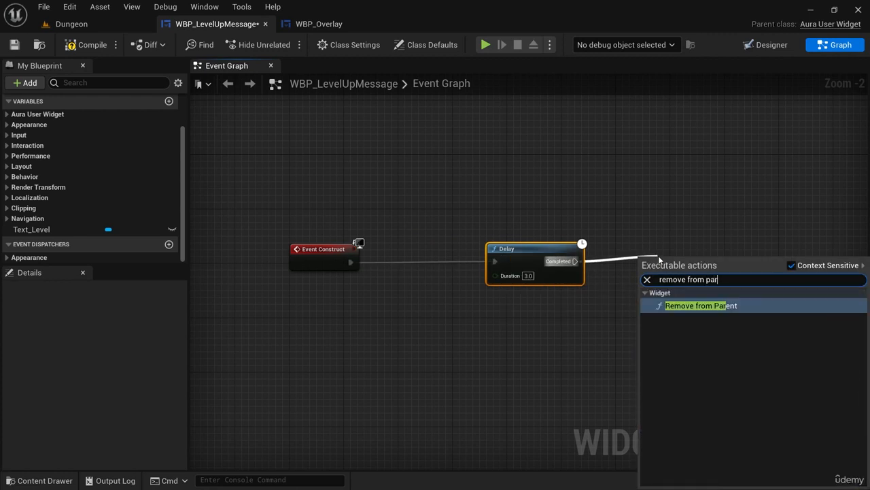
pyautogui.press('Return')
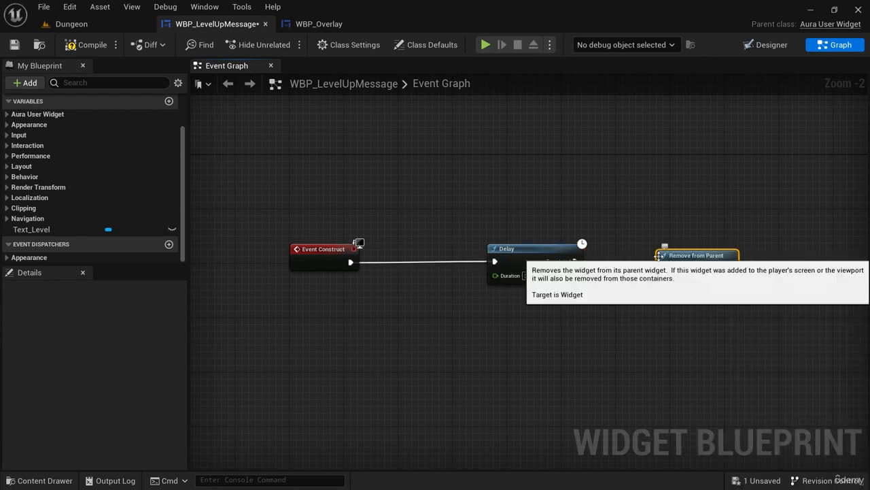
pyautogui.keyDown('ctrl'); pyautogui.click(541, 261); pyautogui.keyUp('ctrl')
pyautogui.moveTo(542, 261); pyautogui.dragTo(641, 261)
# Review the message widget's layout and the Remove from Parent branch in WBP_Overlay, and return to WBP_LevelUpMessage.
pyautogui.click(767, 45)
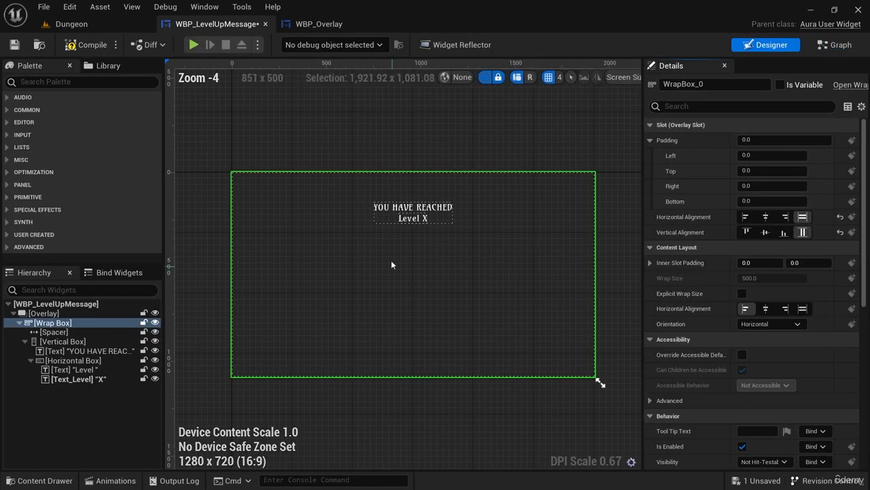
pyautogui.click(841, 45)
pyautogui.click(309, 24)
pyautogui.scroll(4, 367, 266)
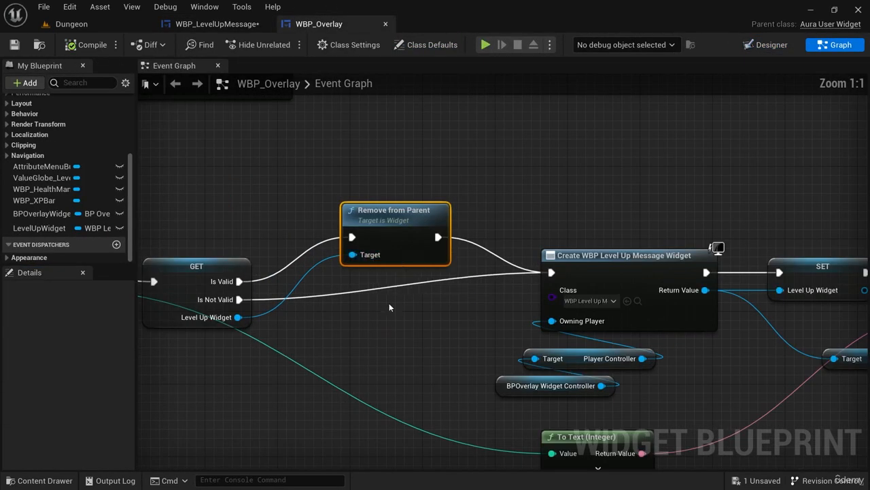
pyautogui.moveTo(311, 171); pyautogui.dragTo(452, 344)
pyautogui.click(218, 24)
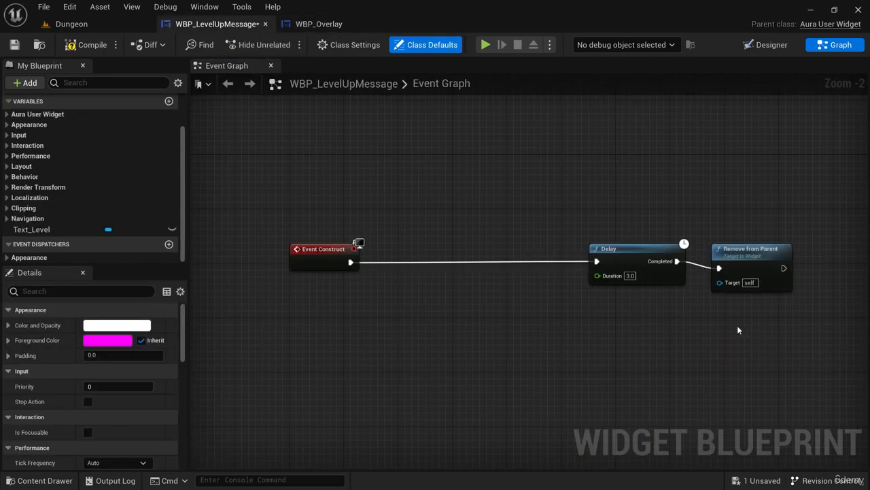
# Compile WBP_LevelUpMessage and start a play session in the Dungeon level.
pyautogui.click(93, 45)
pyautogui.click(81, 24)
pyautogui.click(256, 45)
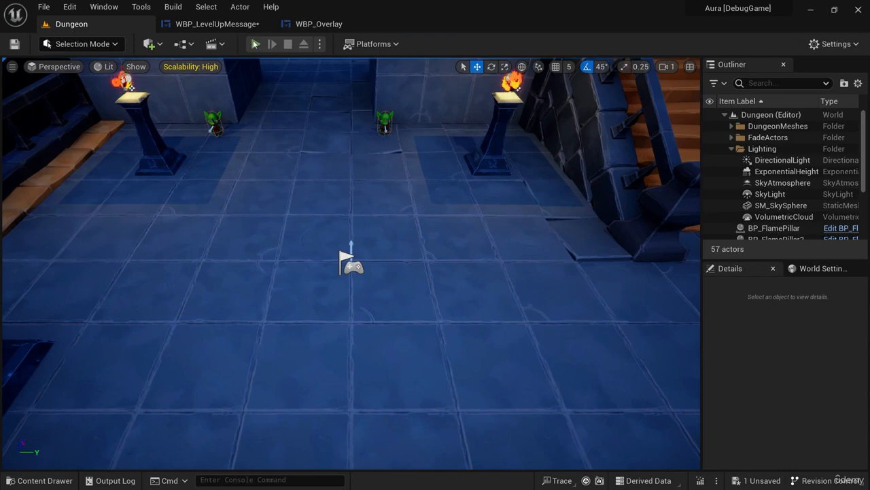
# Attack the goblins with fire bolts until the player levels up, check how the level-up message behaves, and stop the session.
pyautogui.click(385, 128)
pyautogui.click(387, 131)
pyautogui.click(386, 138)
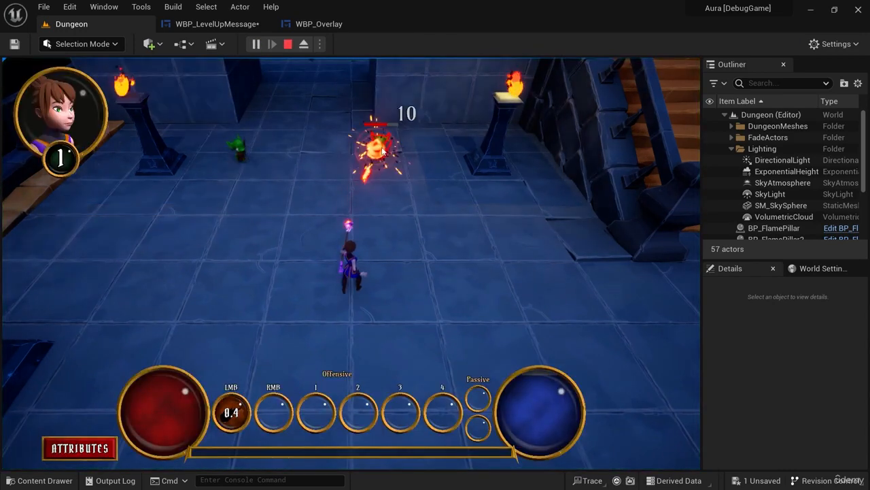
pyautogui.click(381, 149)
pyautogui.click(380, 150)
pyautogui.click(285, 199)
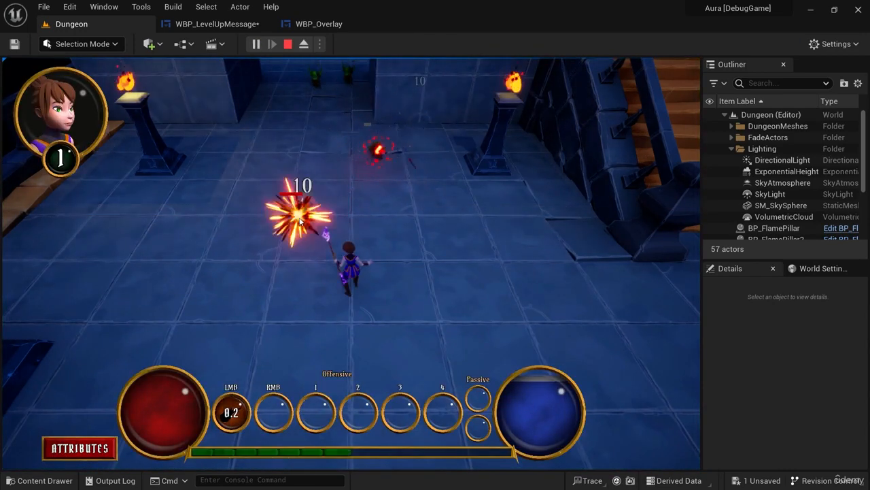
pyautogui.click(302, 223)
pyautogui.click(302, 226)
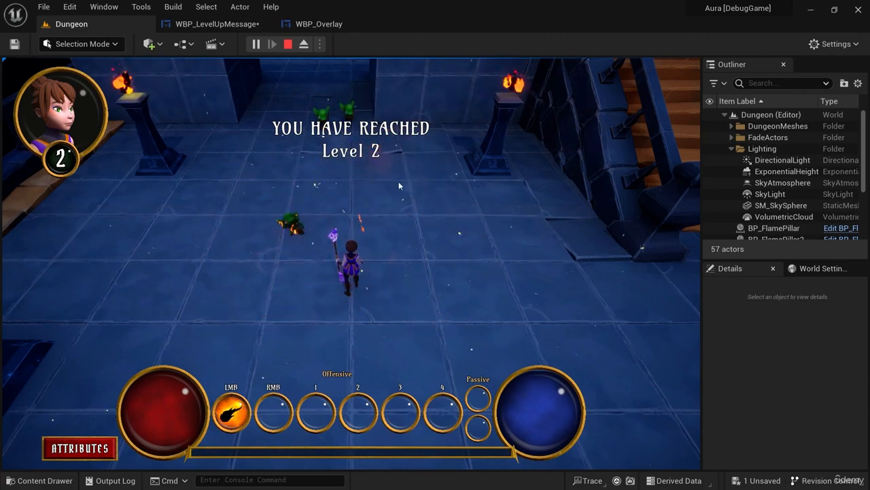
pyautogui.moveTo(417, 246)
pyautogui.mouseDown()
pyautogui.moveTo(416, 309)
pyautogui.moveTo(303, 327)
pyautogui.moveTo(176, 215)
pyautogui.moveTo(291, 61)
pyautogui.mouseUp()
pyautogui.click(288, 43)
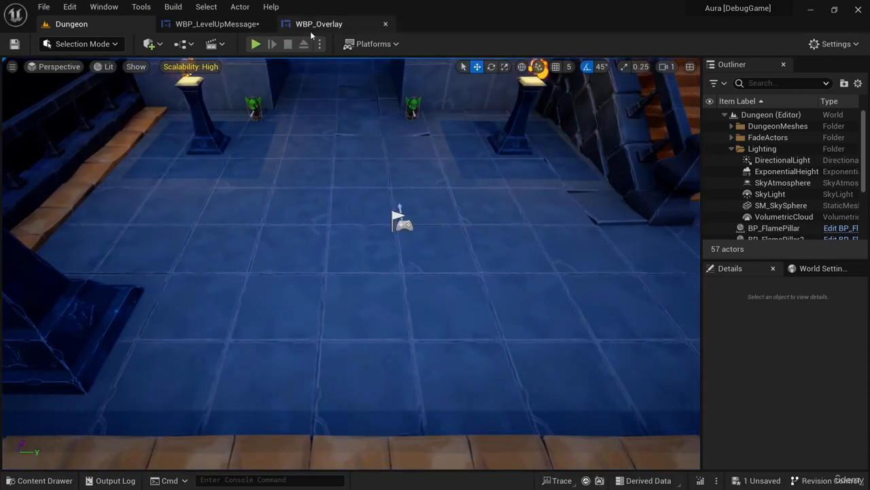
pyautogui.click(312, 25)
pyautogui.click(218, 23)
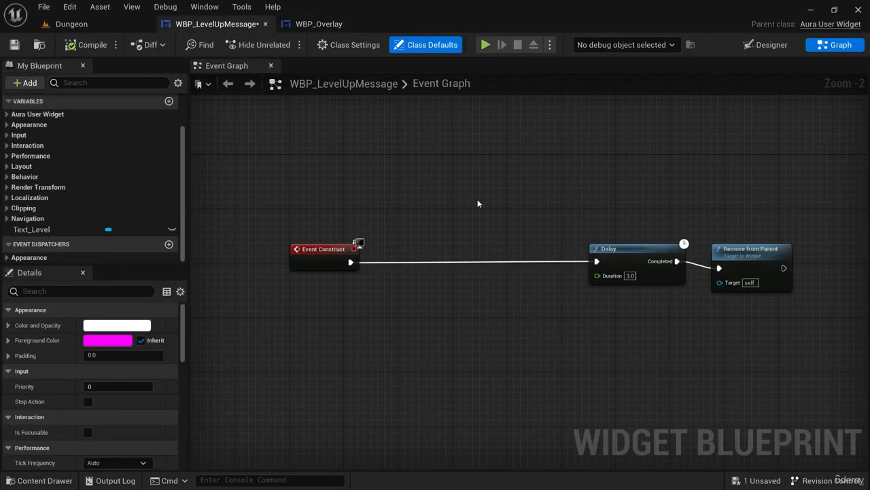
pyautogui.click(765, 45)
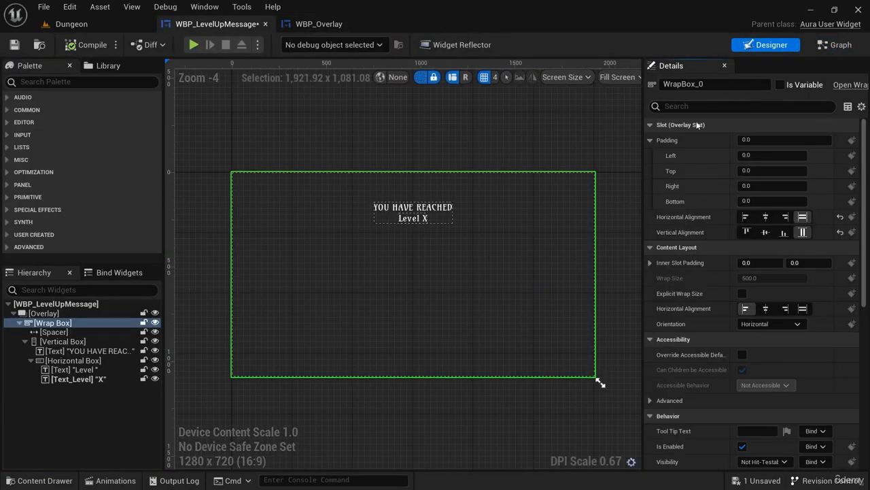
pyautogui.click(846, 49)
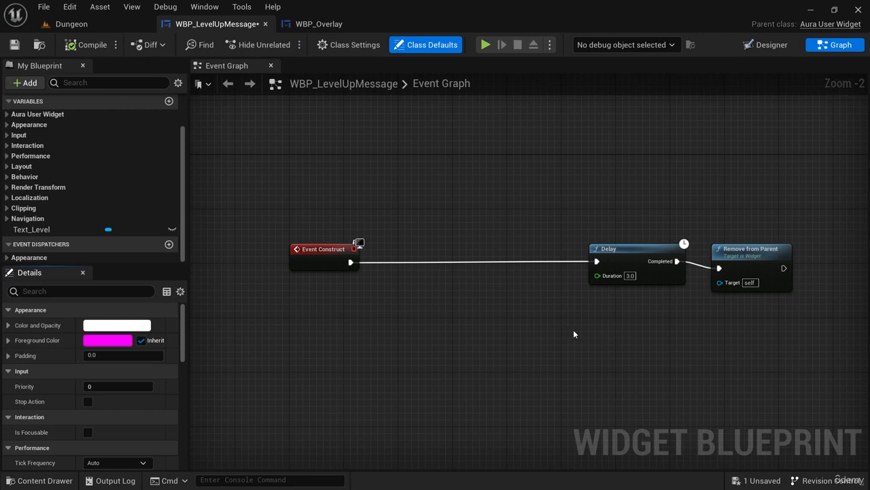
pyautogui.click(400, 286)
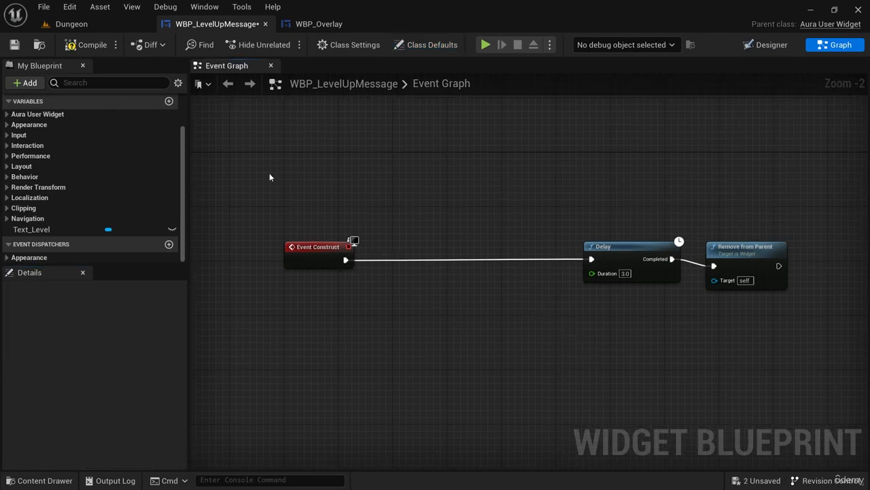
# Rename the sfx_Template_single MetaSound in the Assets/Sounds/LevelUp folder to sfx_LevelUpSound.
pyautogui.click(71, 24)
pyautogui.hotkey('ctrl', 'space')
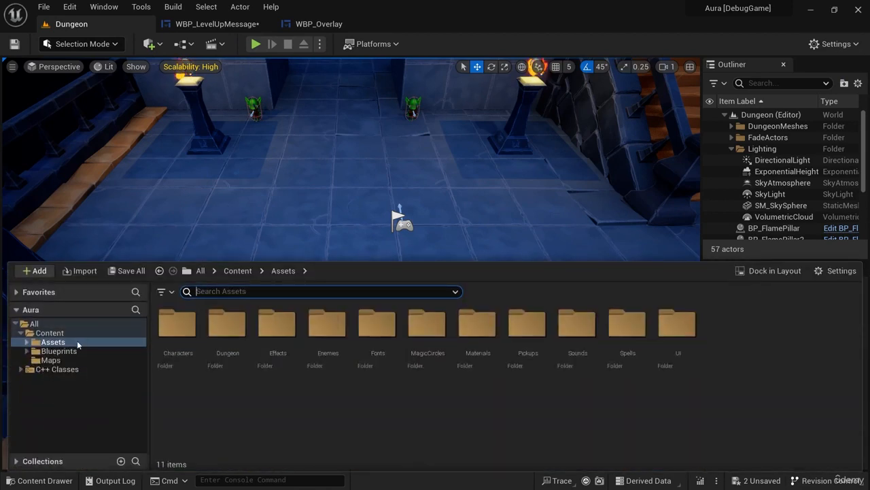
pyautogui.doubleClick(577, 325)
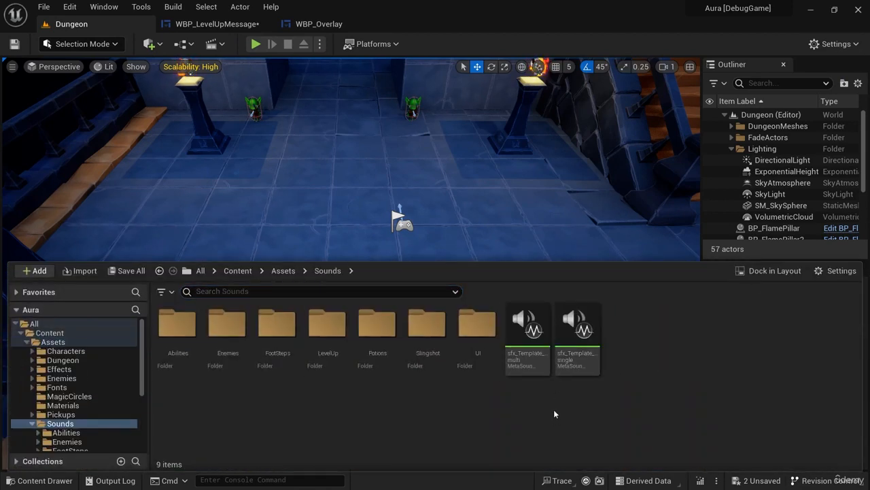
pyautogui.doubleClick(340, 350)
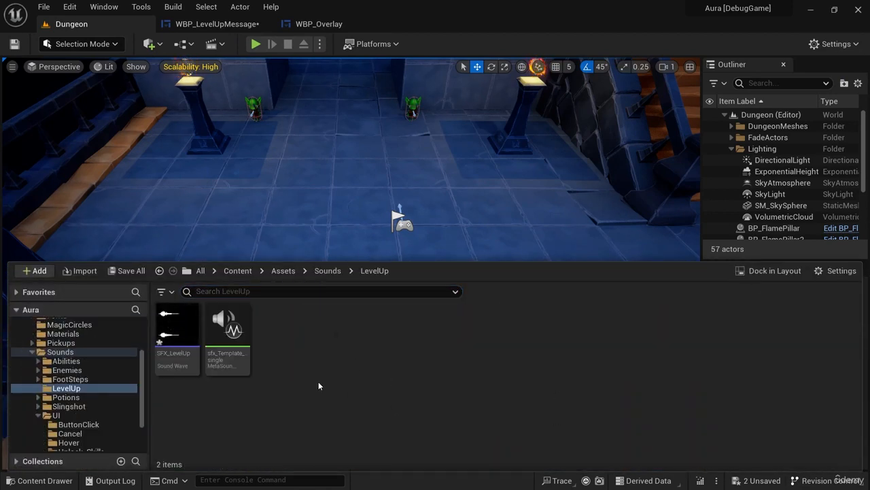
pyautogui.click(234, 356)
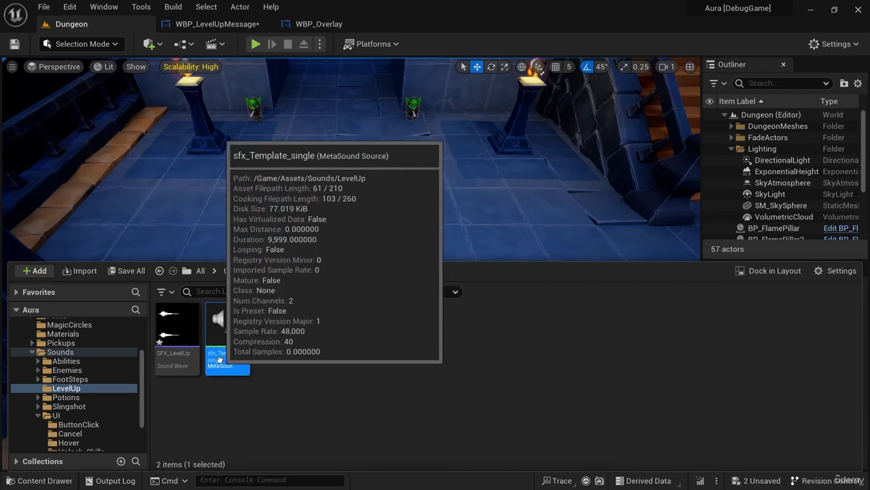
pyautogui.click(223, 357)
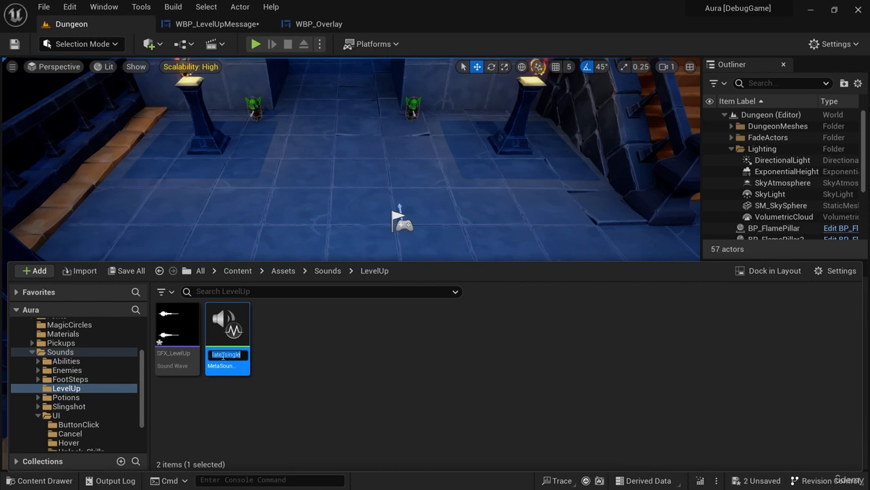
pyautogui.moveTo(212, 355); pyautogui.dragTo(194, 354)
pyautogui.write('sfx_')
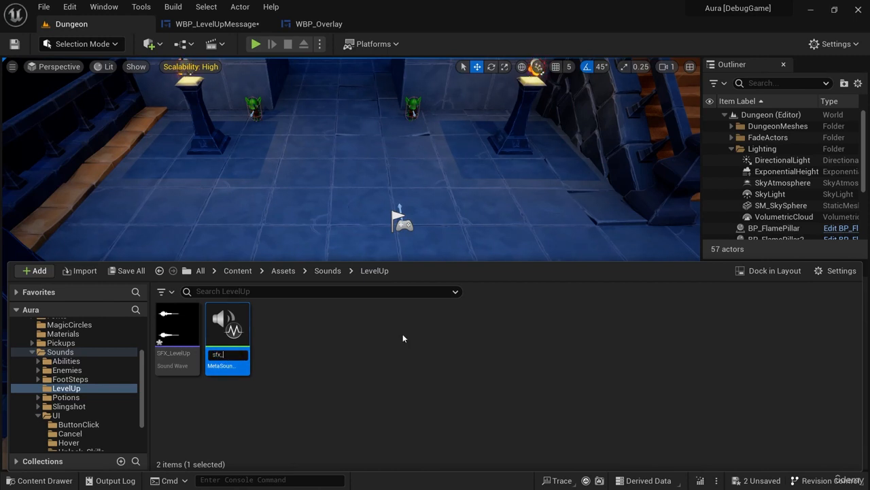
pyautogui.write('LevelUpSound')
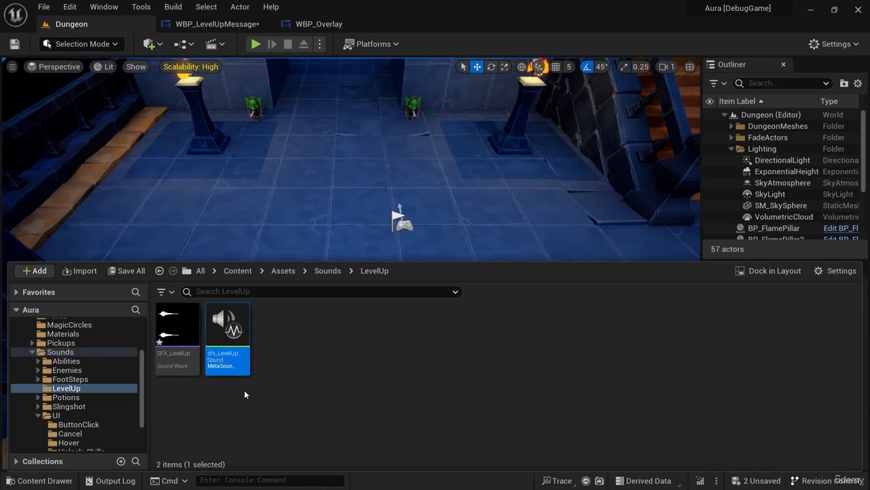
pyautogui.click(376, 349)
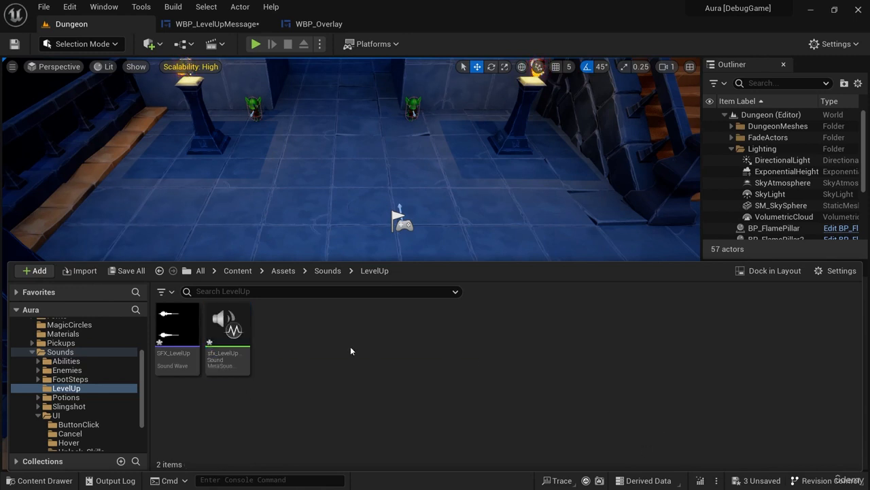
pyautogui.click(227, 321)
# Insert a Play Sound 2D node between Event Construct and Delay in WBP_LevelUpMessage's event graph, aligned with the other nodes.
pyautogui.click(217, 23)
pyautogui.moveTo(348, 260); pyautogui.dragTo(456, 258)
pyautogui.write('play sound')
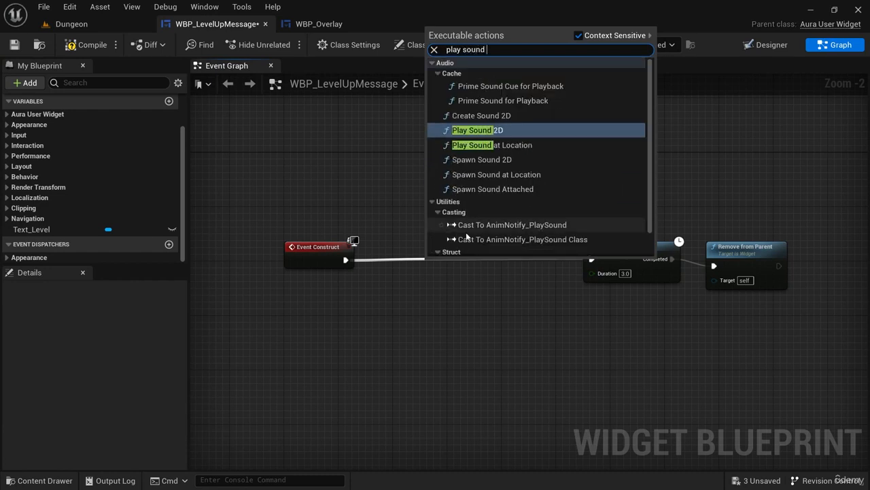
pyautogui.click(489, 130)
pyautogui.moveTo(470, 279); pyautogui.dragTo(477, 247)
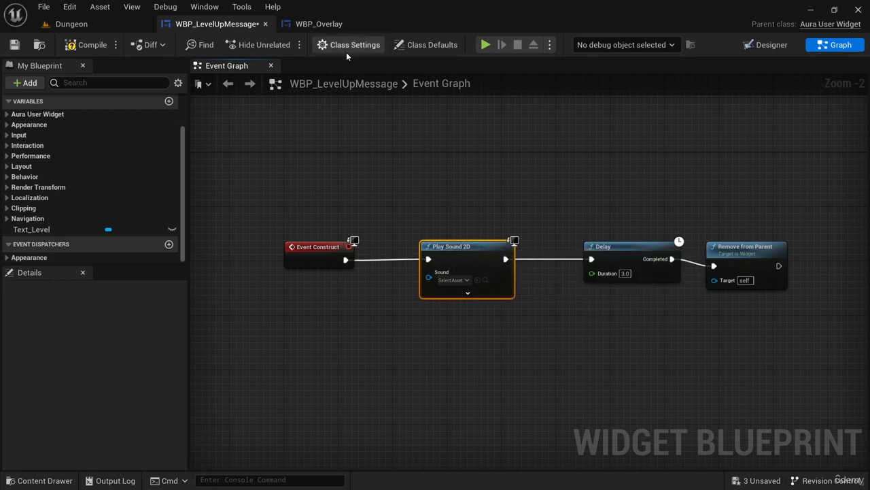
# Assign the sfx_LevelUpSound MetaSound as the Sound of the Play Sound 2D node in WBP_LevelUpMessage.
pyautogui.click(68, 24)
pyautogui.hotkey('ctrl', 'space')
pyautogui.click(227, 343)
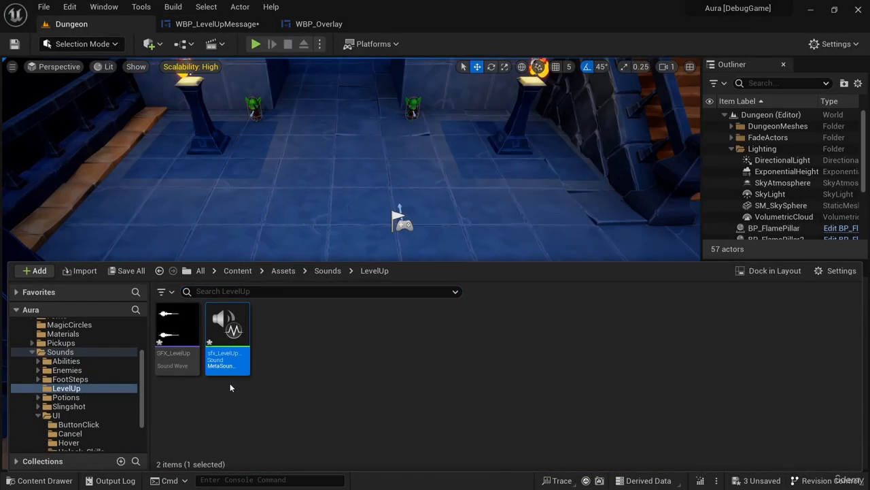
pyautogui.click(318, 24)
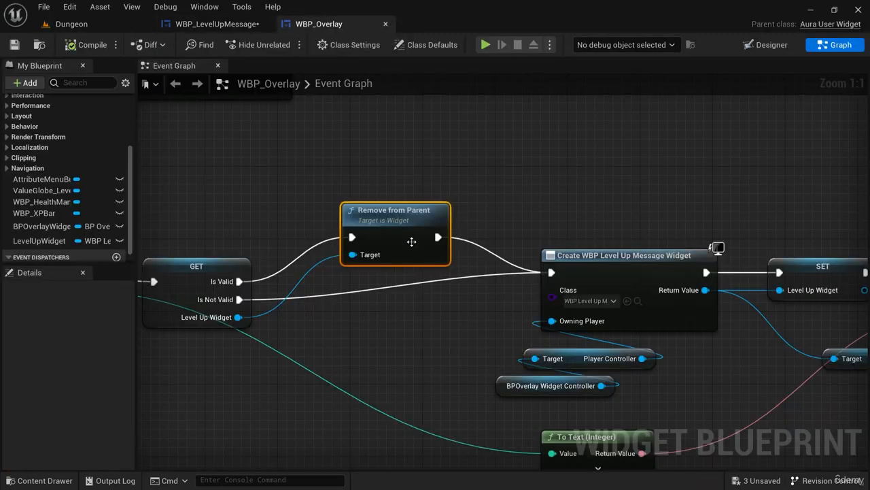
pyautogui.click(224, 26)
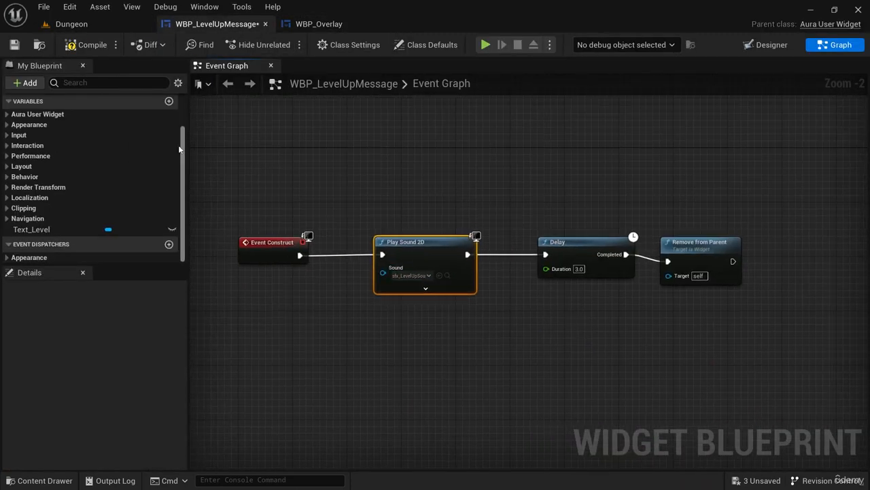
# Play the Dungeon level, attack the goblins until the player levels up to test the level-up sound, and stop the session.
pyautogui.click(72, 23)
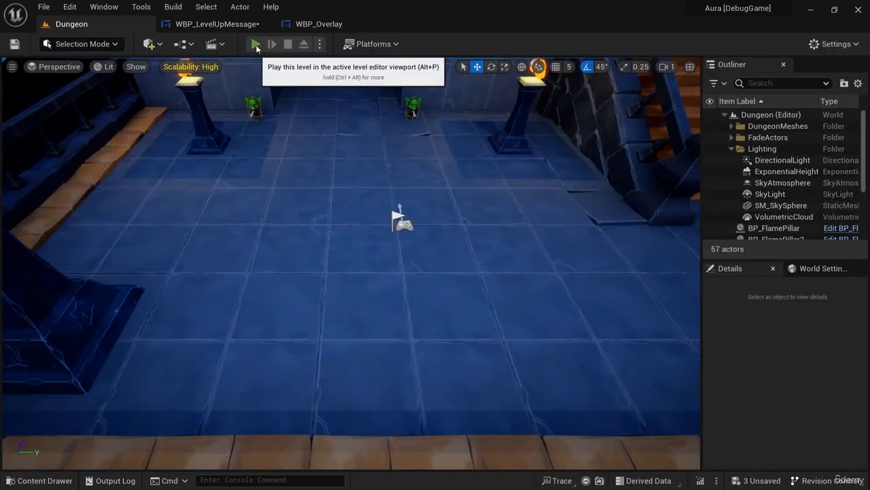
pyautogui.click(254, 43)
pyautogui.moveTo(386, 124); pyautogui.dragTo(379, 158)
pyautogui.moveTo(277, 195); pyautogui.dragTo(292, 216)
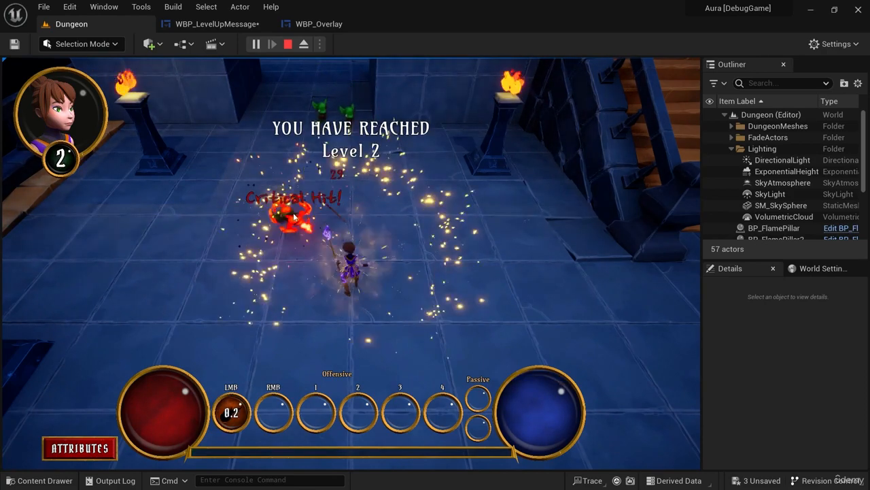
pyautogui.moveTo(441, 298); pyautogui.dragTo(416, 317)
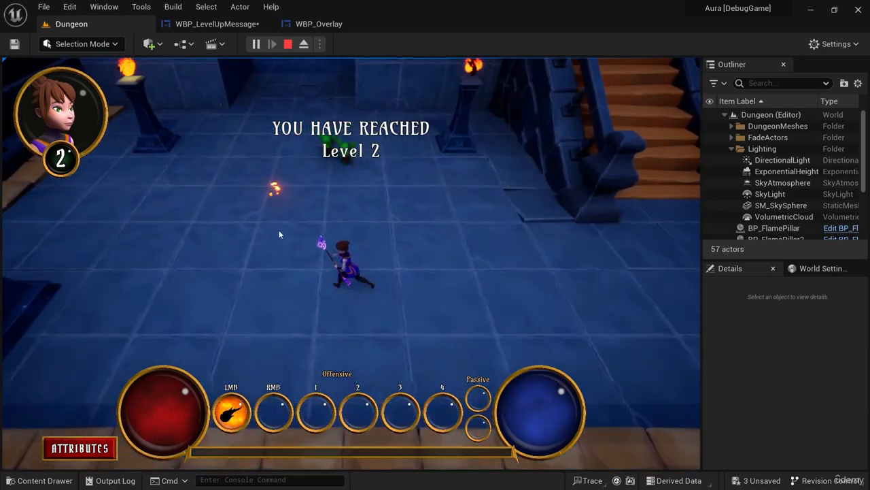
pyautogui.click(288, 45)
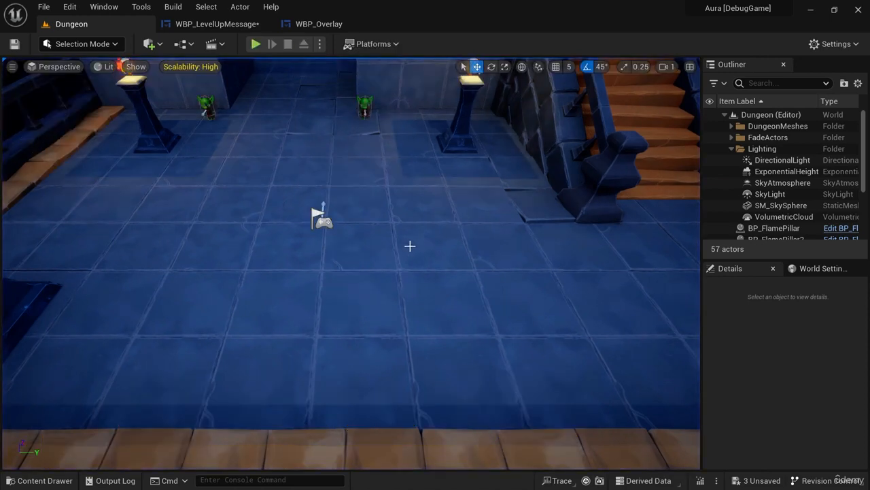
# Review the Delay and Remove from Parent nodes in WBP_LevelUpMessage's graph and its designer layout.
pyautogui.click(209, 25)
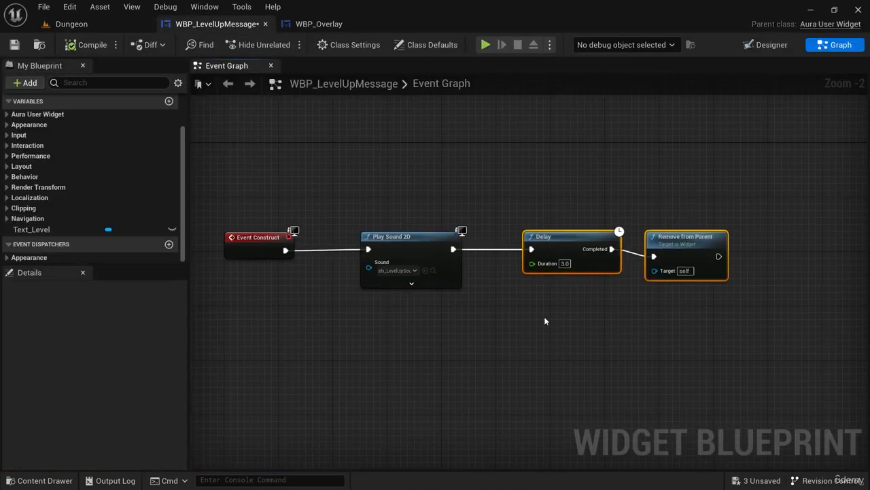
pyautogui.moveTo(543, 316); pyautogui.dragTo(561, 305, button='right')
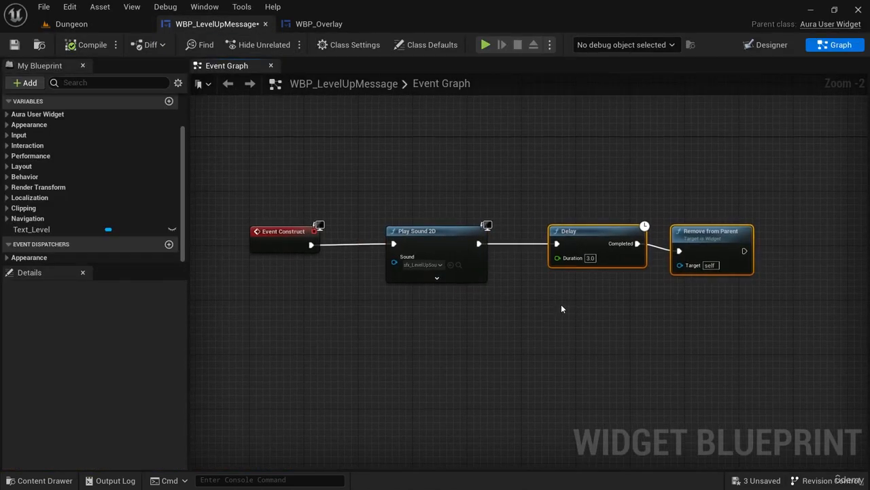
pyautogui.click(767, 48)
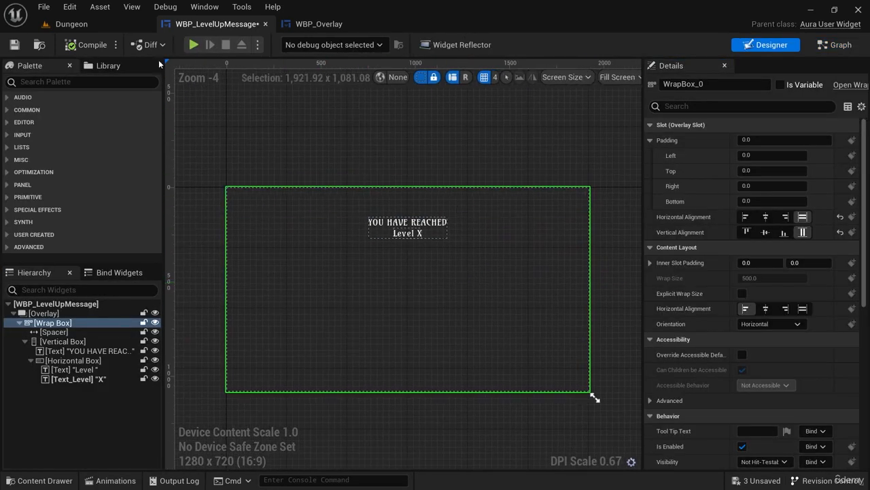
# Run another play session in the Dungeon level, kill goblins with fire bolts to watch how the level-up message appears, and stop it.
pyautogui.click(74, 24)
pyautogui.click(256, 43)
pyautogui.click(385, 129)
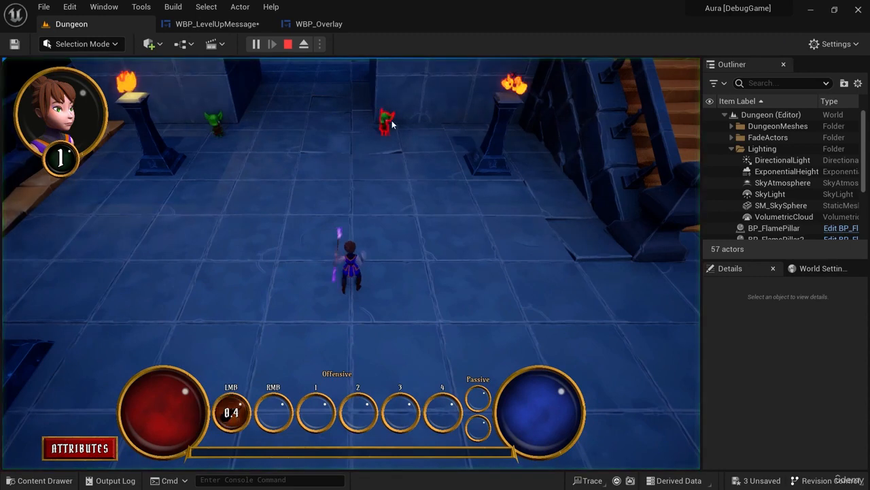
pyautogui.click(385, 147)
pyautogui.click(385, 147)
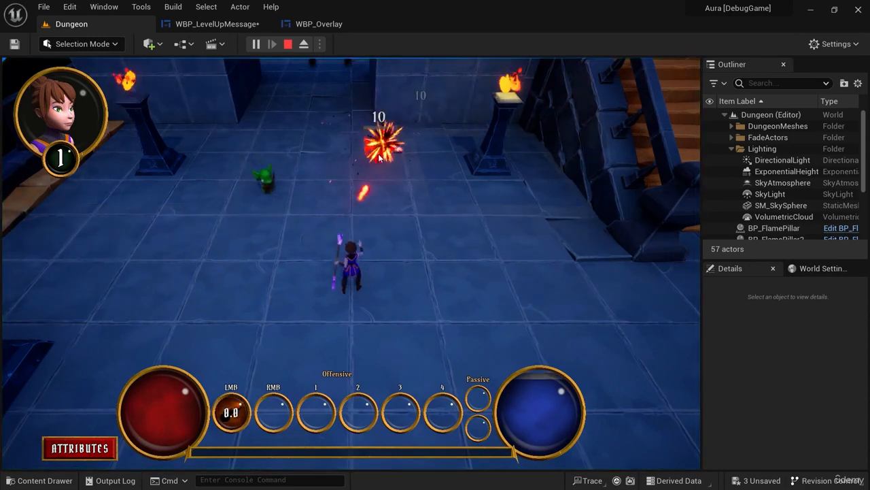
pyautogui.click(385, 147)
pyautogui.moveTo(450, 270); pyautogui.dragTo(451, 324)
pyautogui.click(235, 233)
pyautogui.click(236, 238)
pyautogui.click(236, 237)
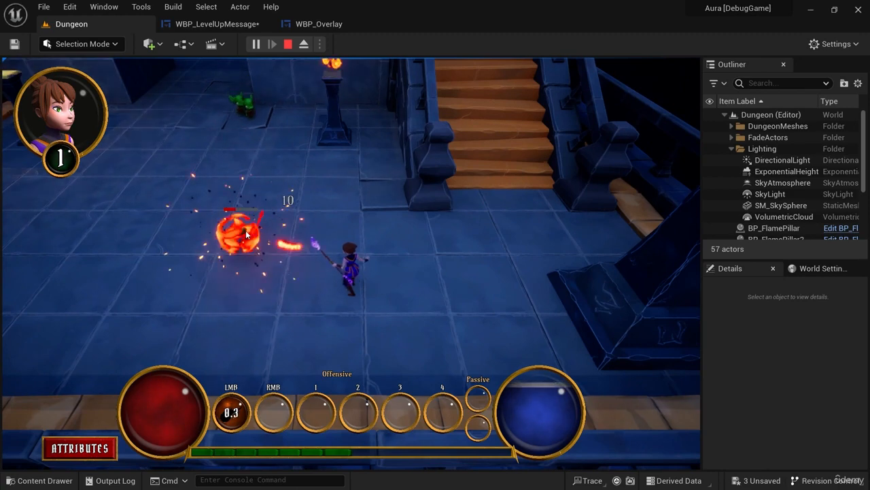
pyautogui.click(237, 238)
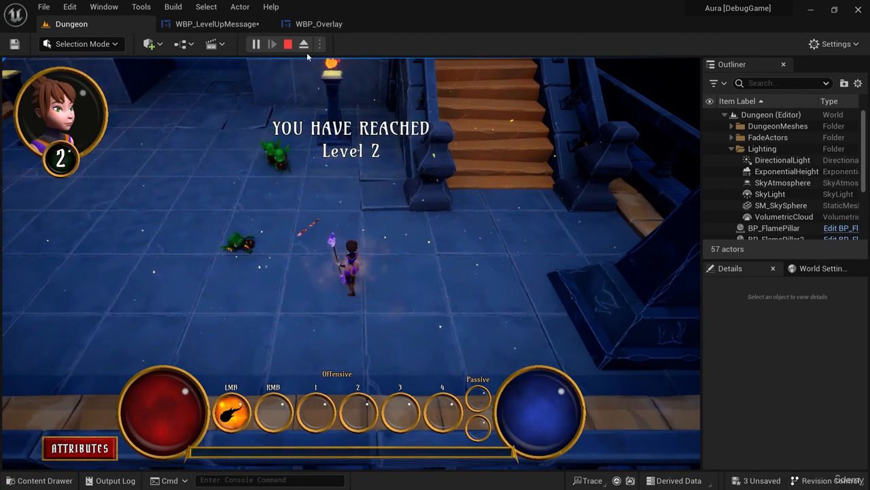
pyautogui.click(287, 45)
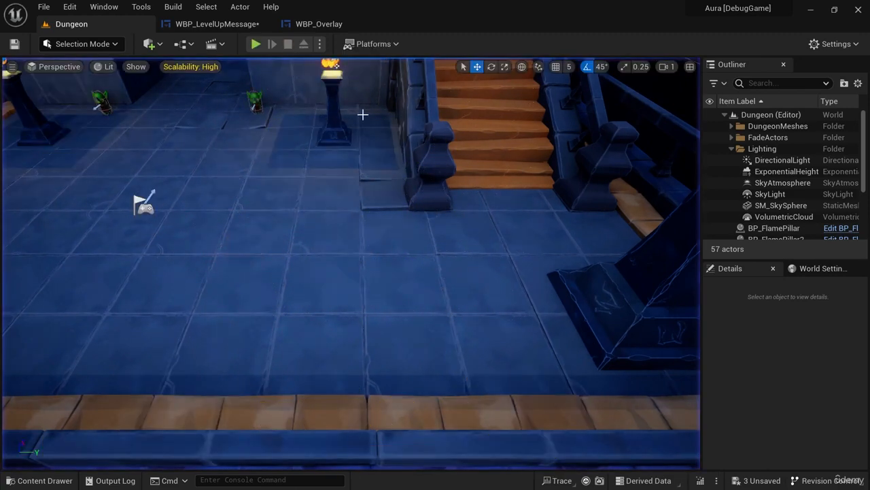
# Compare the designer layouts of WBP_Overlay and WBP_LevelUpMessage, examining the message text closely.
pyautogui.click(320, 24)
pyautogui.click(756, 47)
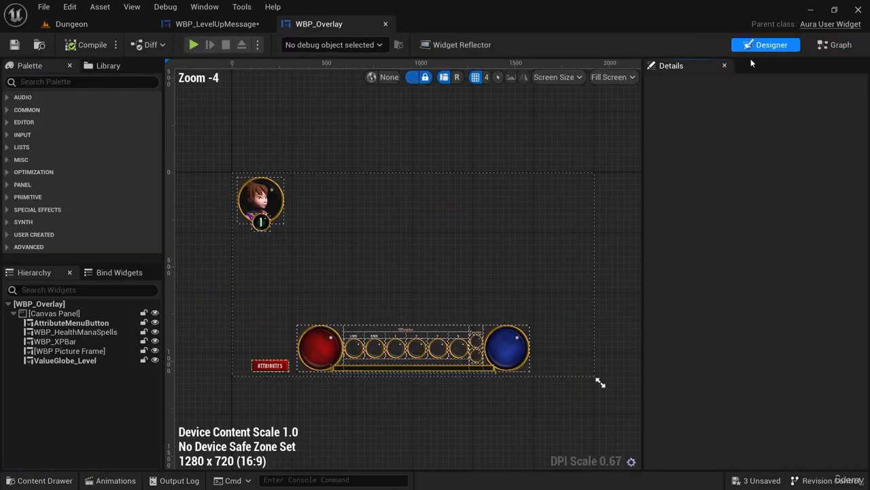
pyautogui.click(216, 23)
pyautogui.scroll(6, 443, 248)
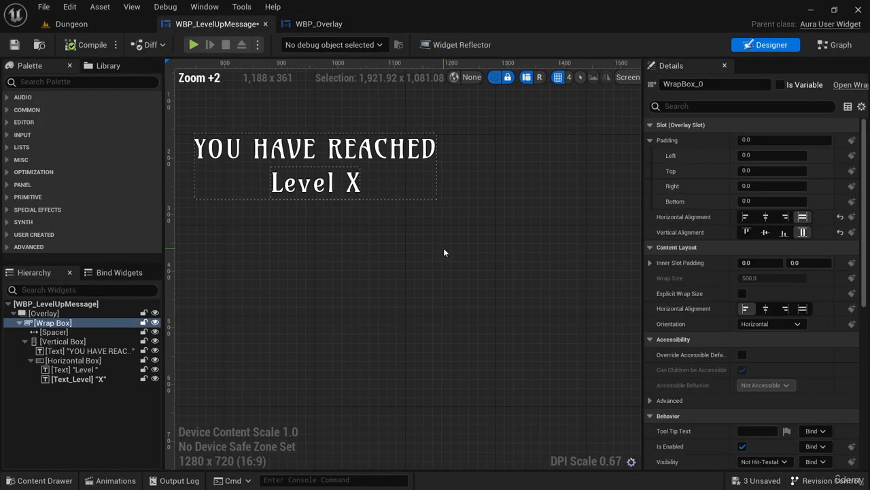
pyautogui.scroll(-5, 408, 217)
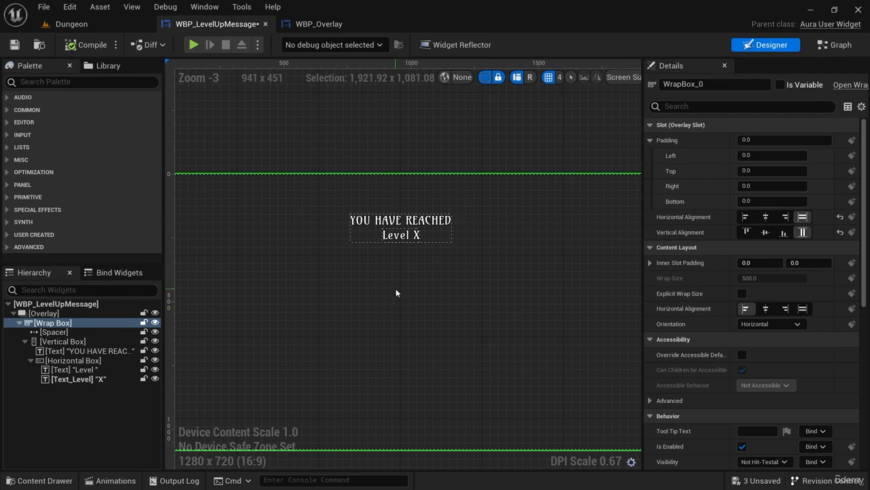
# Rename the vertical box holding the message texts to VerticalBox_Message and expose it as a variable.
pyautogui.click(439, 237)
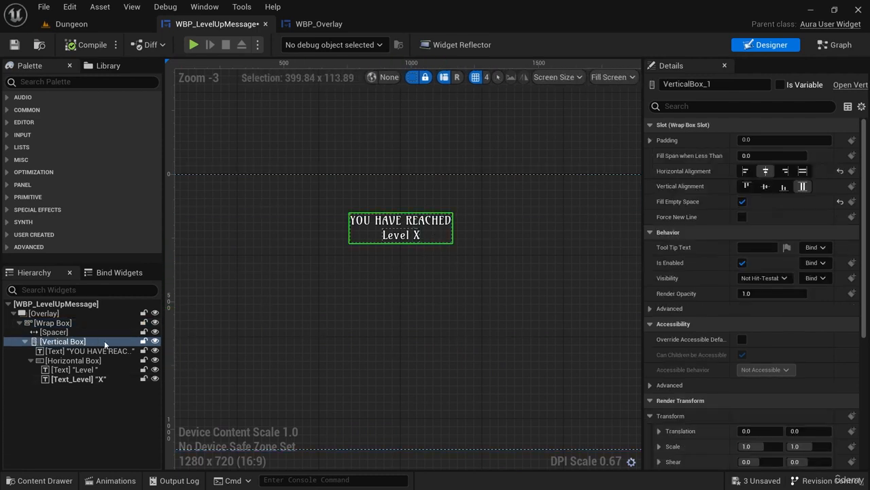
pyautogui.click(74, 344)
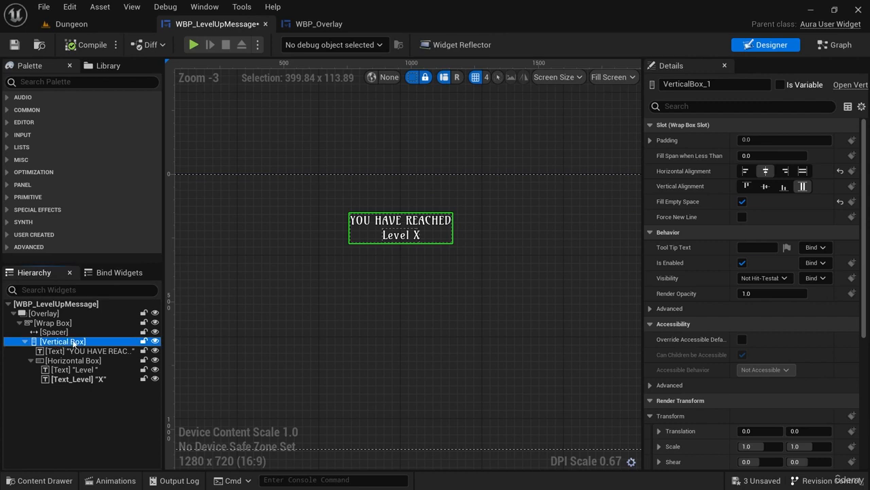
pyautogui.click(74, 344)
pyautogui.press('BackSpace')
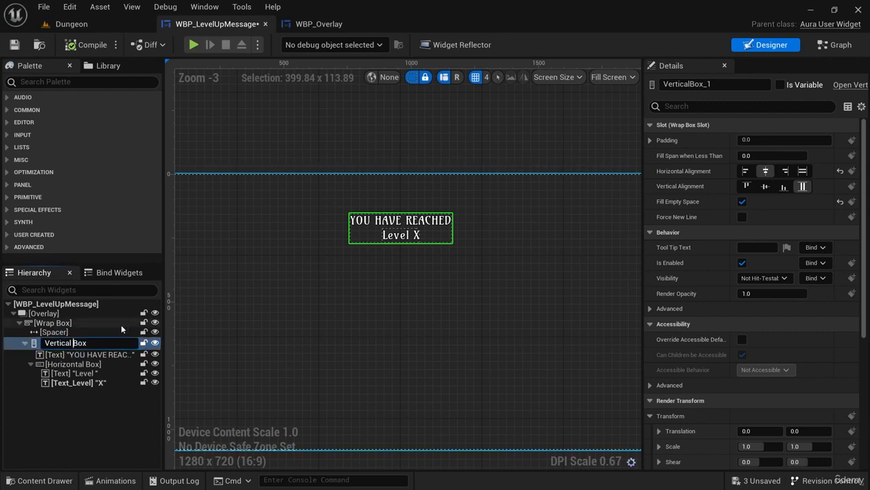
pyautogui.write('_Message')
pyautogui.press('Return')
pyautogui.click(781, 84)
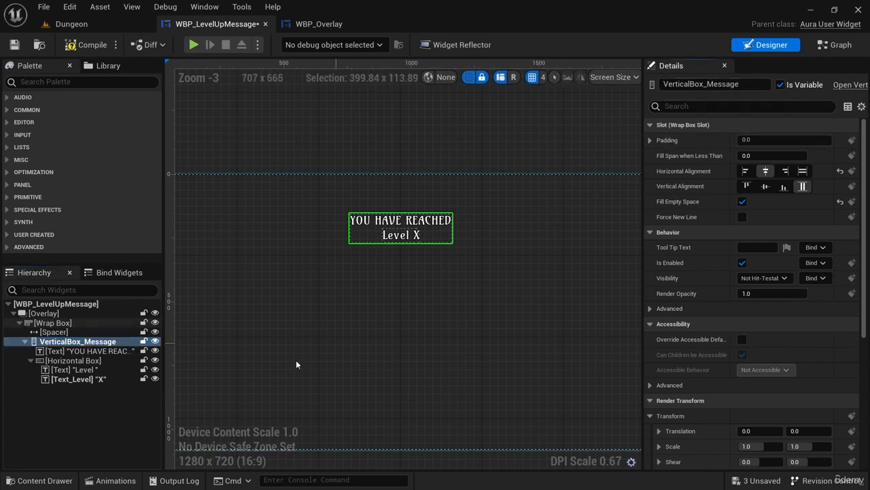
# Create a widget animation named MessageAnimation in WBP_LevelUpMessage and select it for editing.
pyautogui.click(111, 480)
pyautogui.click(51, 315)
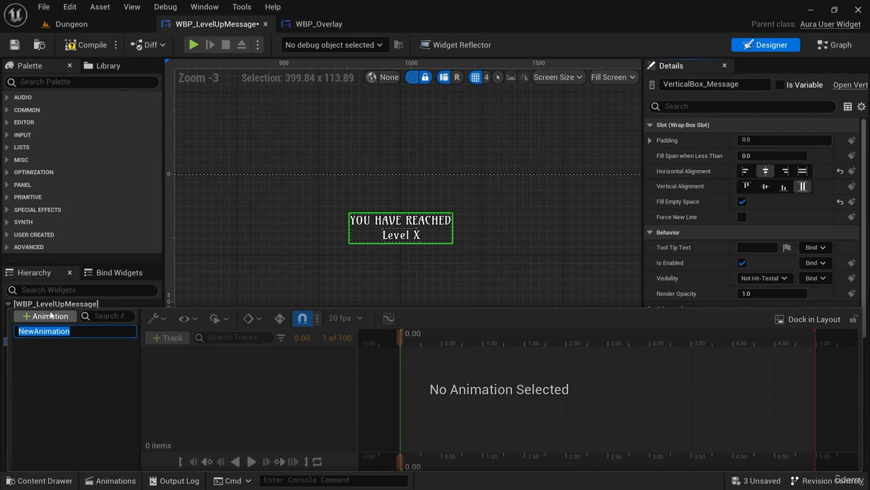
pyautogui.write('Mes')
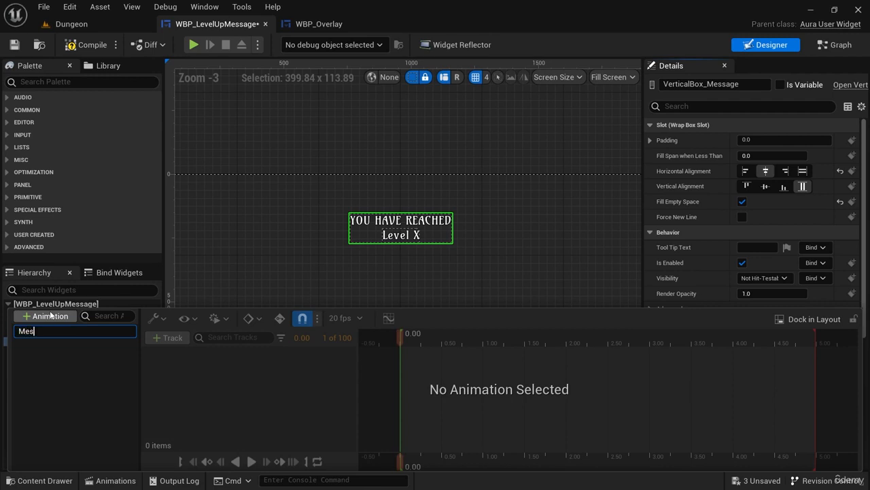
pyautogui.write('sageAnimation')
pyautogui.click(59, 330)
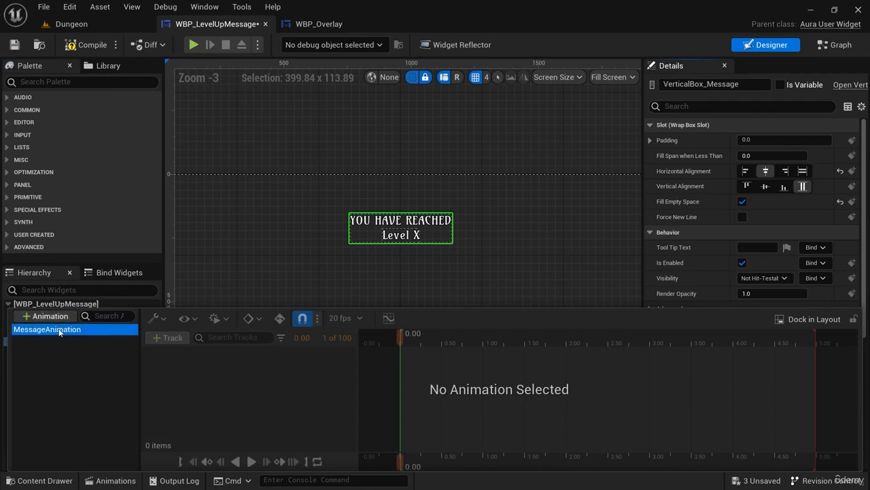
# Add a track for VerticalBox_Message to MessageAnimation and give it a Transform track.
pyautogui.click(170, 338)
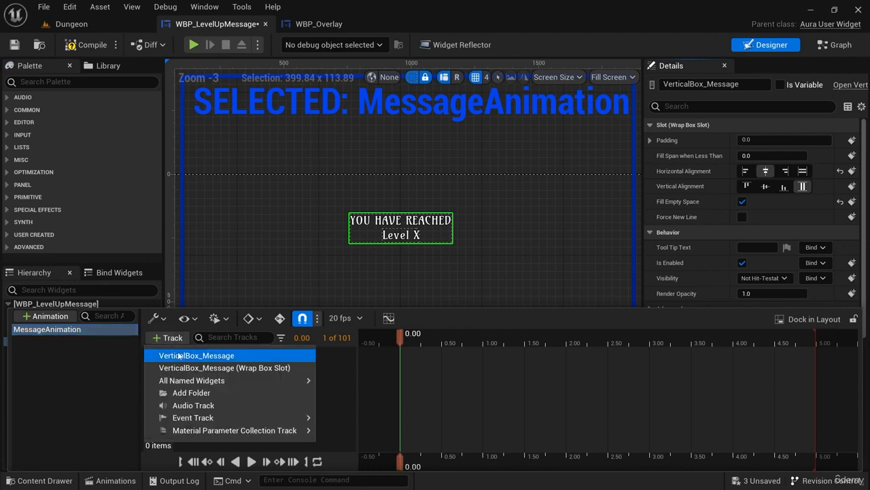
pyautogui.click(222, 355)
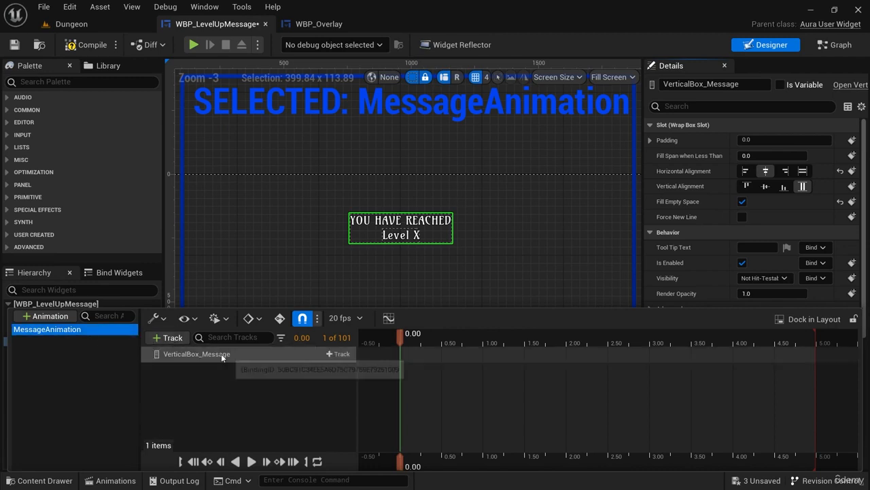
pyautogui.click(347, 355)
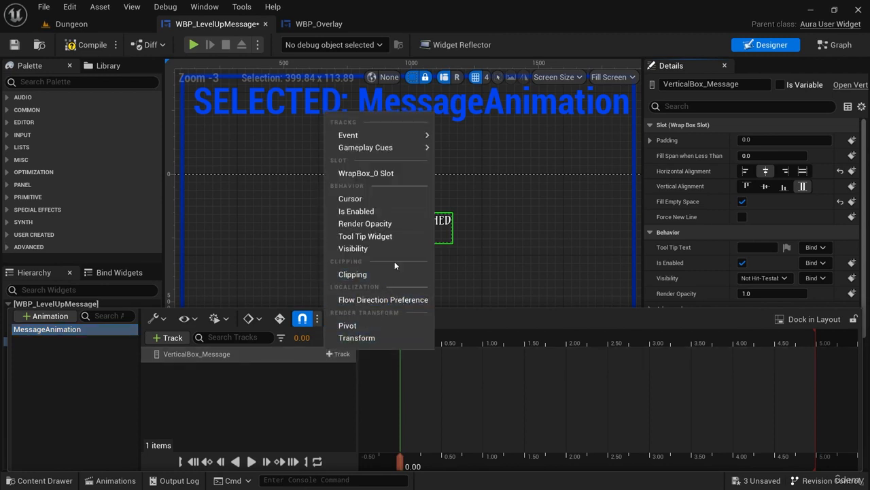
pyautogui.click(377, 338)
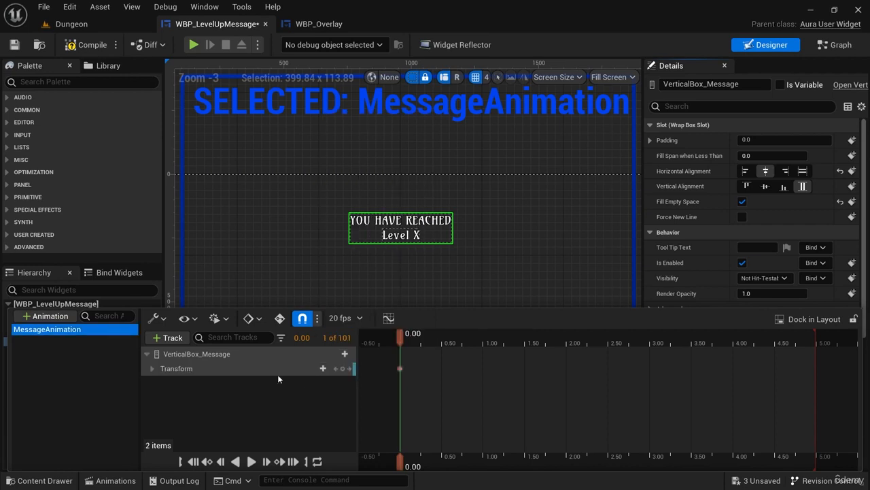
# Set the Transform track's Scale X and Y to 0 at time 0.00.
pyautogui.click(152, 368)
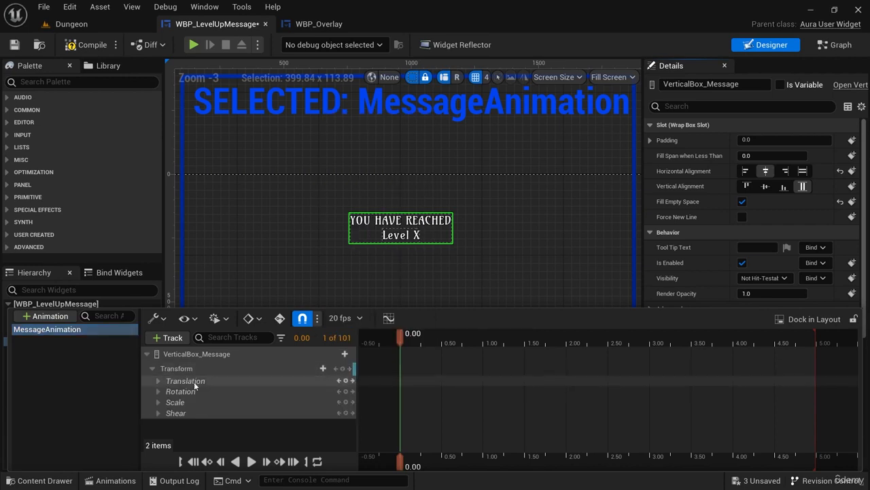
pyautogui.click(159, 402)
pyautogui.click(282, 412)
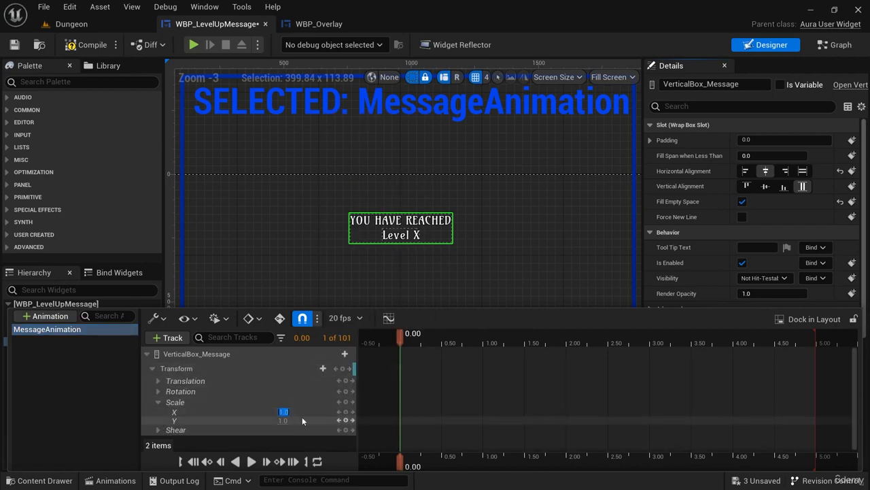
pyautogui.write('0')
pyautogui.press('Tab')
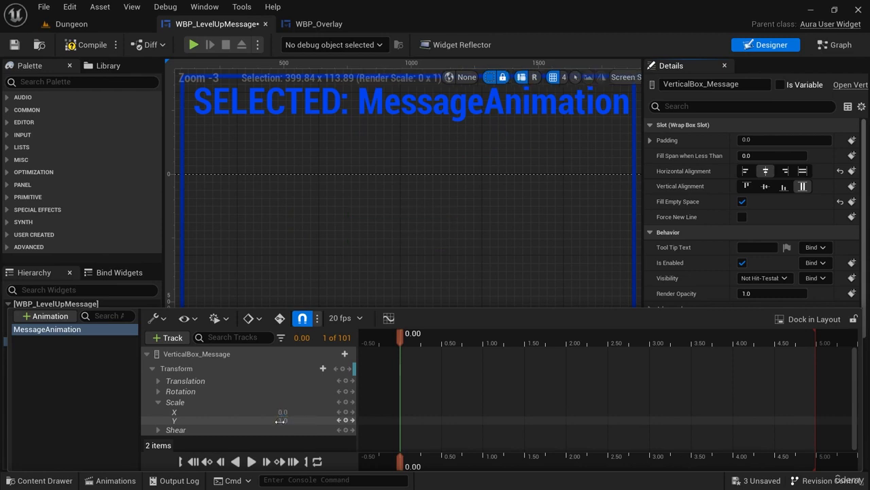
pyautogui.write('0')
pyautogui.press('Return')
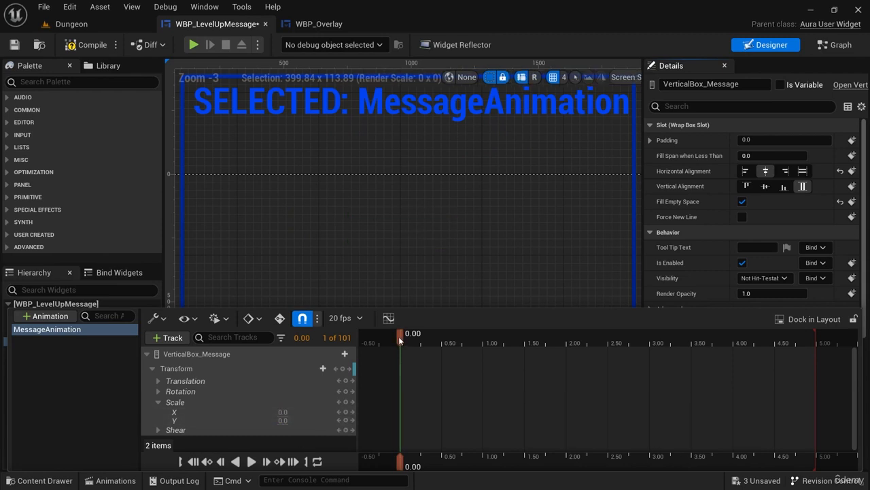
# Set Scale X and Y to 1 at time 0.50 and play the animation to preview the growth.
pyautogui.moveTo(399, 335); pyautogui.dragTo(442, 344)
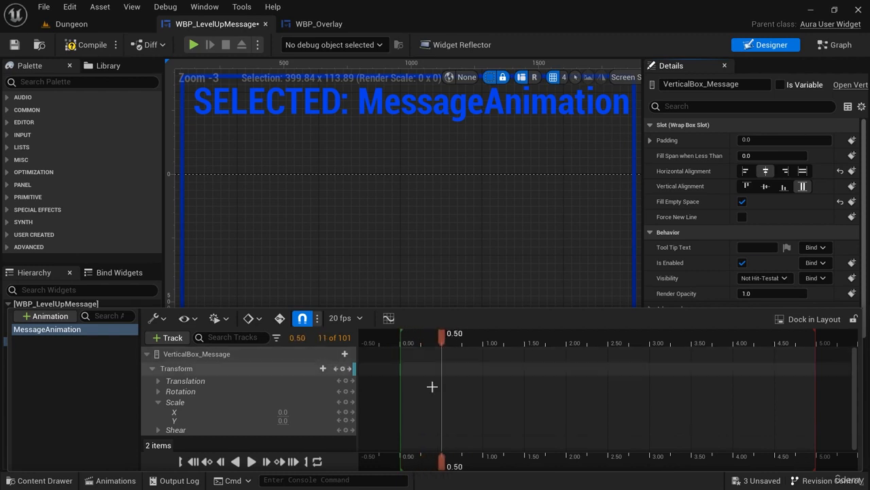
pyautogui.click(282, 412)
pyautogui.write('1')
pyautogui.press('Return')
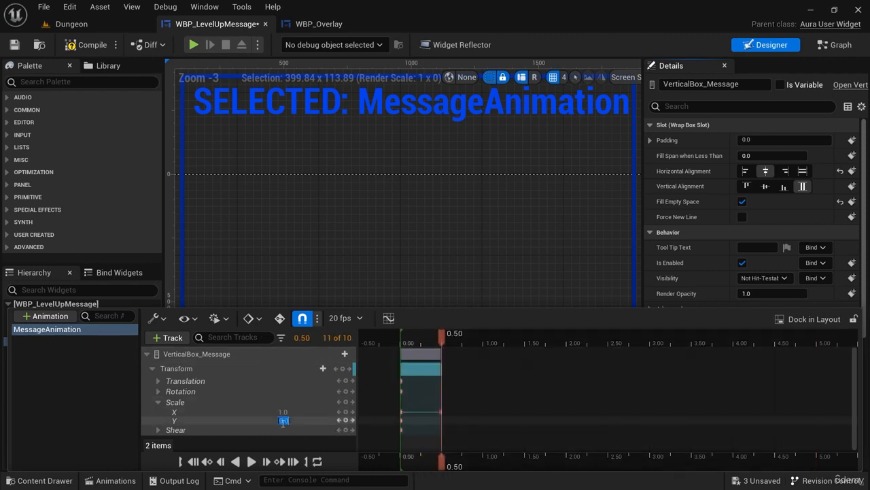
pyautogui.click(283, 421)
pyautogui.write('1')
pyautogui.press('Return')
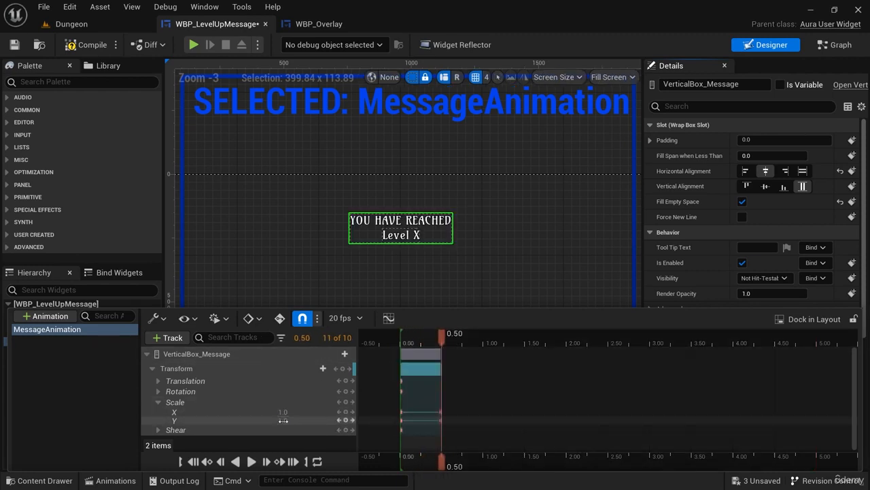
pyautogui.click(250, 462)
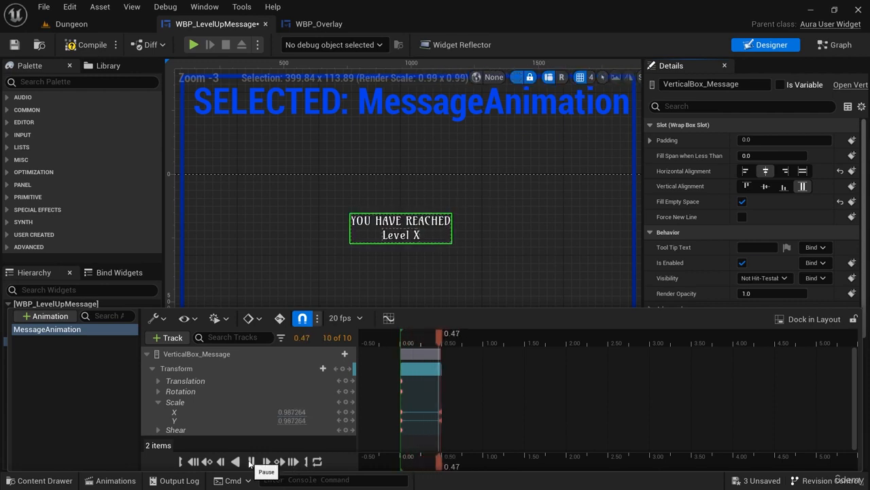
pyautogui.click(250, 462)
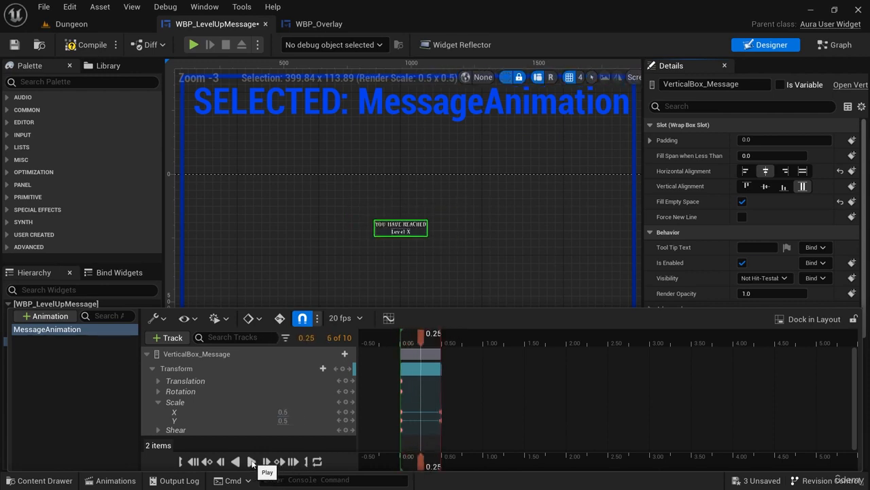
# In the animation's curve editor, raise the tangent of the first Scale X key so the curve starts steeply and eases out.
pyautogui.click(389, 317)
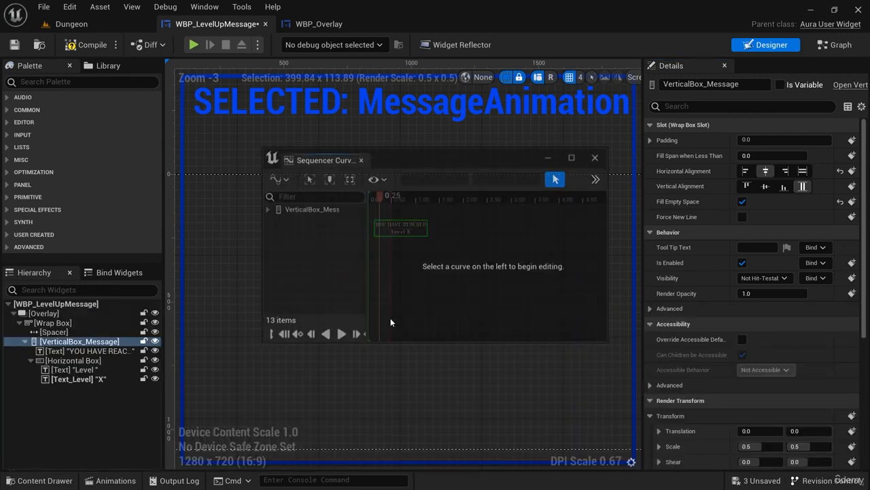
pyautogui.click(265, 209)
pyautogui.click(270, 221)
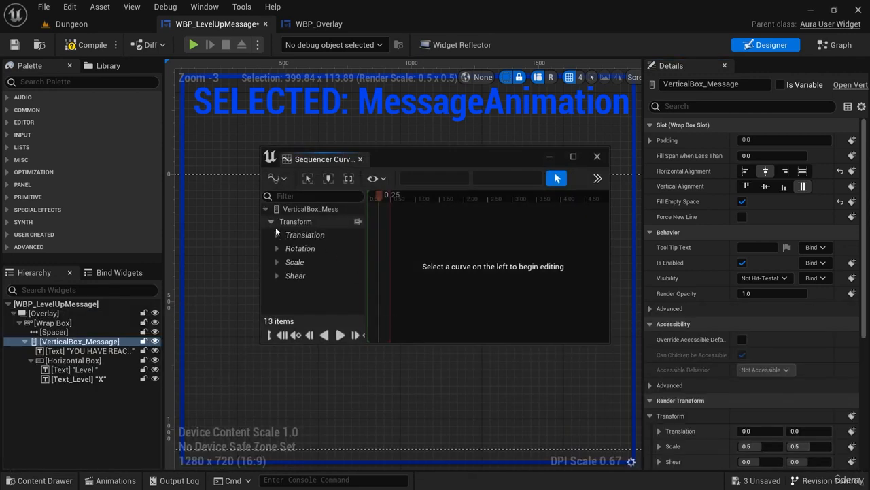
pyautogui.click(277, 262)
pyautogui.click(294, 275)
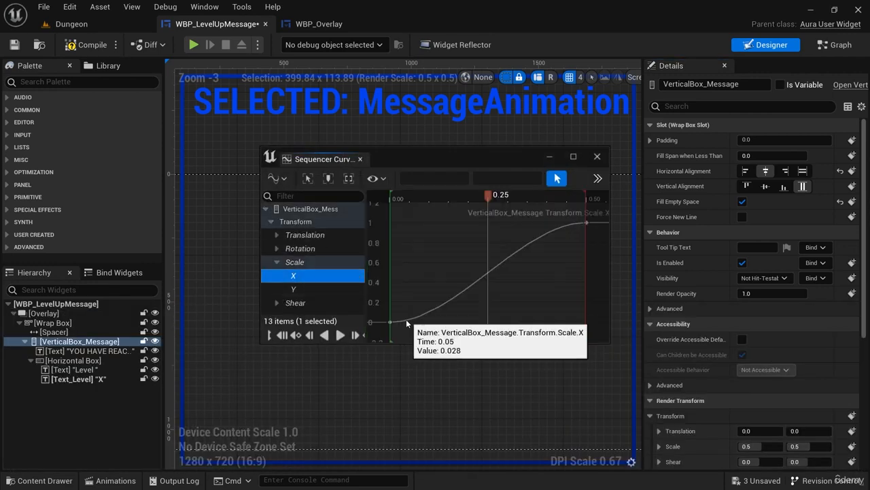
pyautogui.click(390, 323)
pyautogui.moveTo(423, 324); pyautogui.dragTo(421, 280)
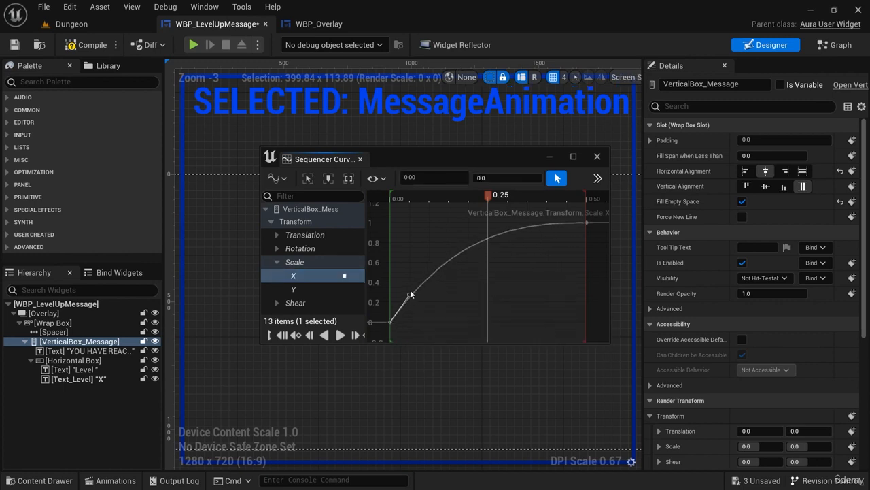
# Raise the first Scale Y key's tangent to match the Scale X curve and leave the curve editor.
pyautogui.click(294, 289)
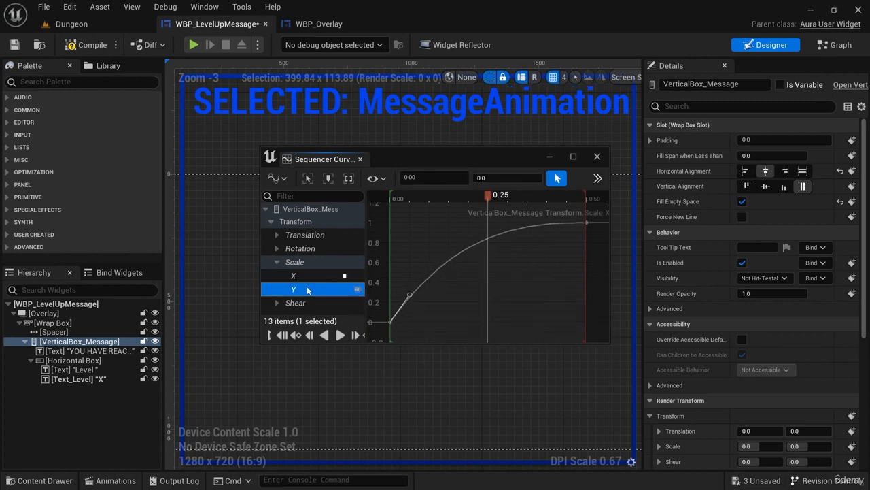
pyautogui.click(391, 322)
pyautogui.moveTo(423, 323); pyautogui.dragTo(414, 288)
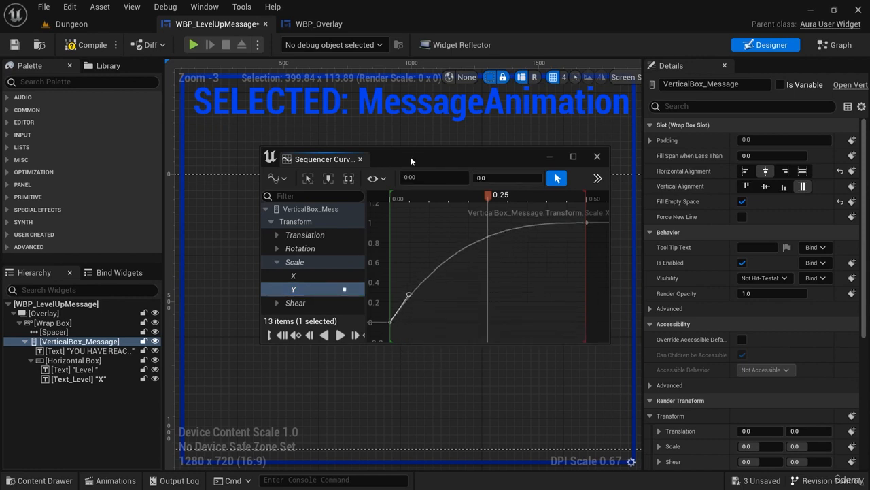
pyautogui.moveTo(378, 160); pyautogui.dragTo(405, 159)
pyautogui.click(387, 160)
# Replay MessageAnimation to check the reshaped scale curves on the level-up text.
pyautogui.click(111, 480)
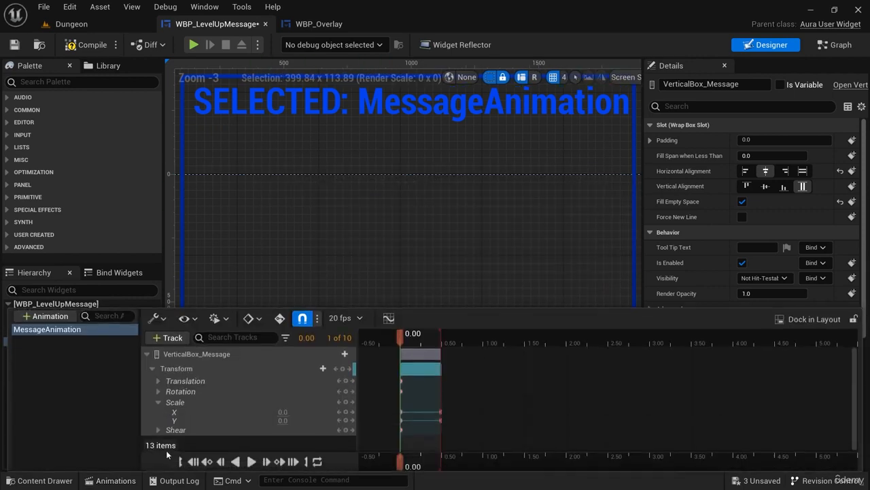
pyautogui.click(250, 461)
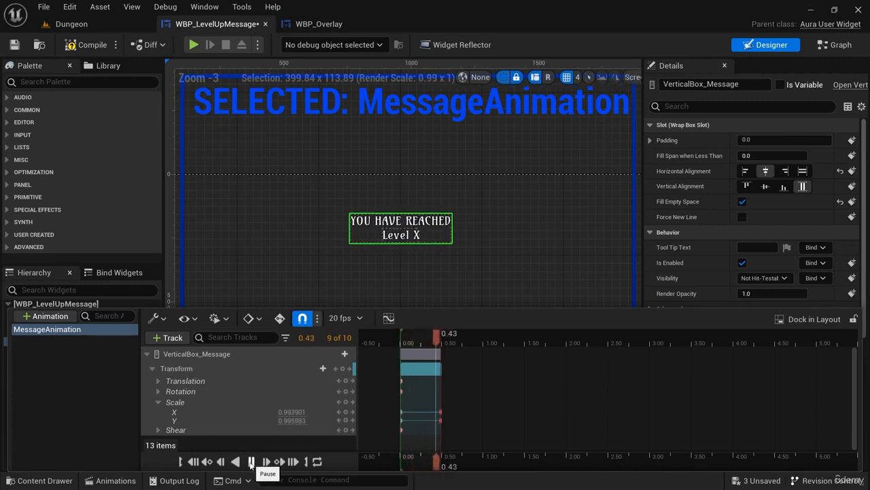
pyautogui.click(250, 462)
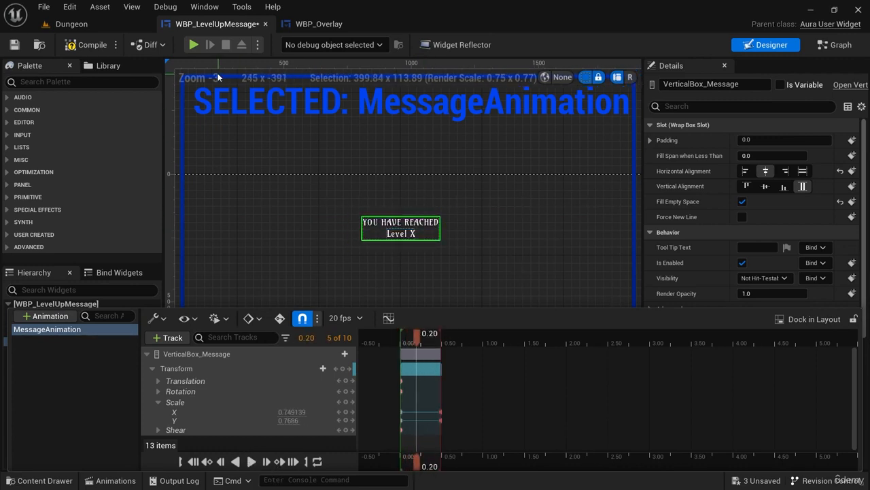
# In WBP_LevelUpMessage's event graph, shift the Delay and Remove from Parent nodes away from Play Sound 2D to make room.
pyautogui.click(321, 23)
pyautogui.click(218, 24)
pyautogui.click(839, 45)
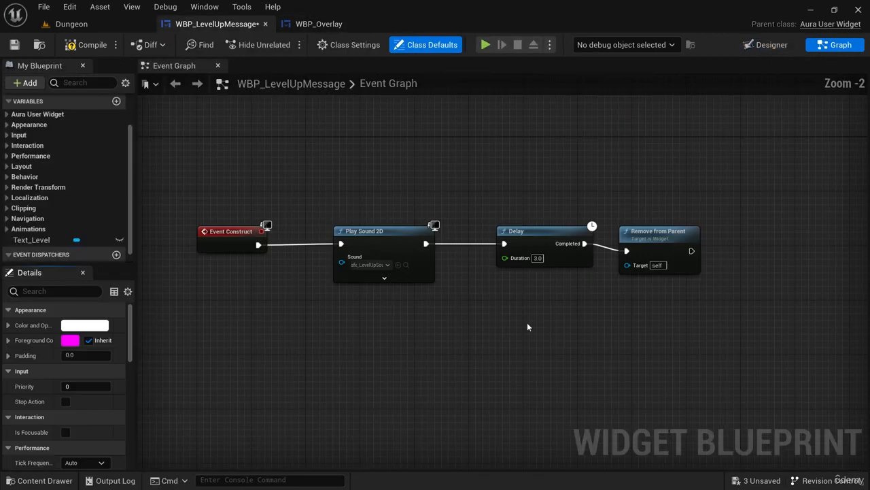
pyautogui.moveTo(480, 310); pyautogui.dragTo(643, 239)
pyautogui.moveTo(540, 237); pyautogui.dragTo(675, 237)
# Add a Play Animation node and place it in the gap between Play Sound 2D and Delay.
pyautogui.rightClick(510, 289)
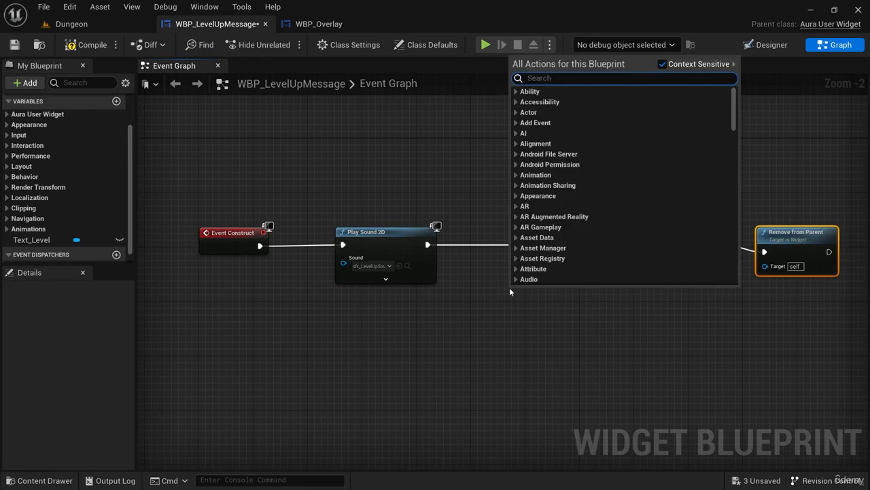
pyautogui.write('play')
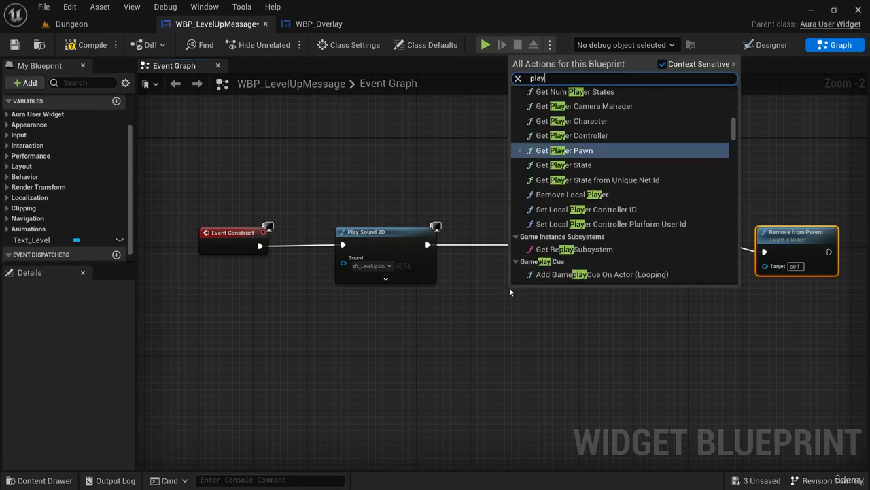
pyautogui.write('anima')
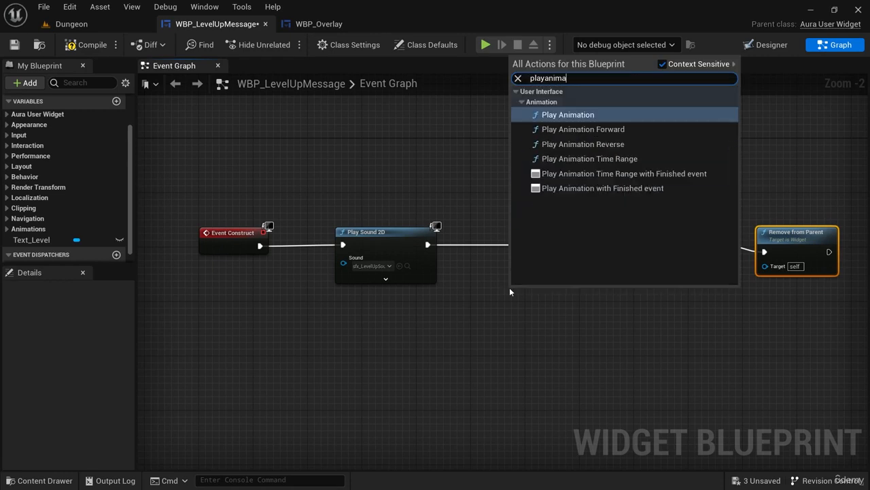
pyautogui.press('Return')
pyautogui.moveTo(589, 287); pyautogui.dragTo(540, 226)
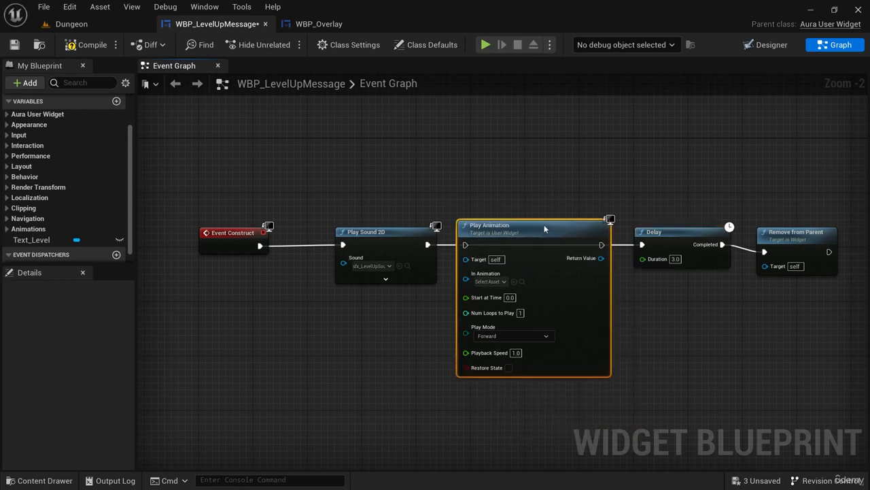
# Check the animation's name in the designer and add a Message Animation getter beside the Play Animation node.
pyautogui.click(767, 44)
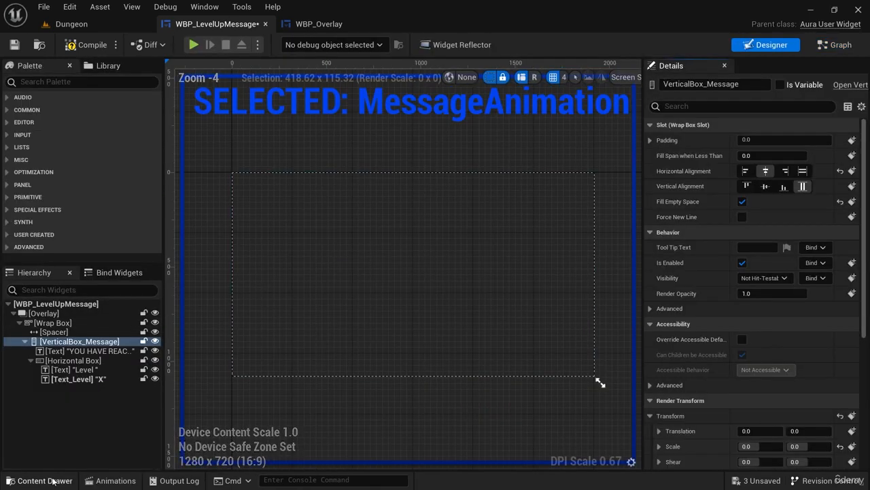
pyautogui.click(115, 480)
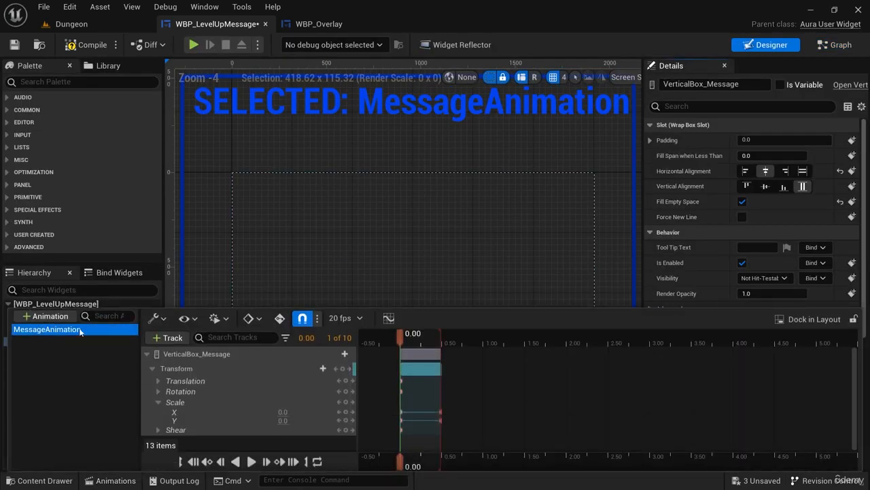
pyautogui.click(835, 44)
pyautogui.rightClick(390, 325)
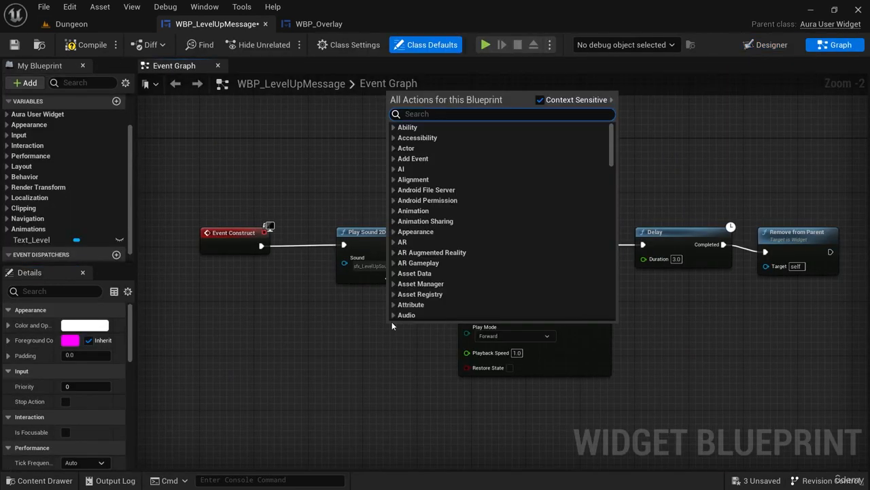
pyautogui.write('message anima')
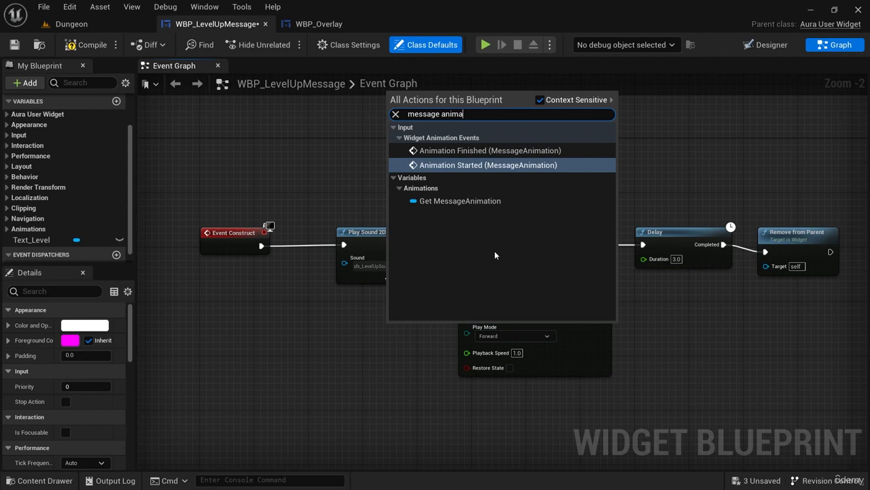
pyautogui.click(504, 201)
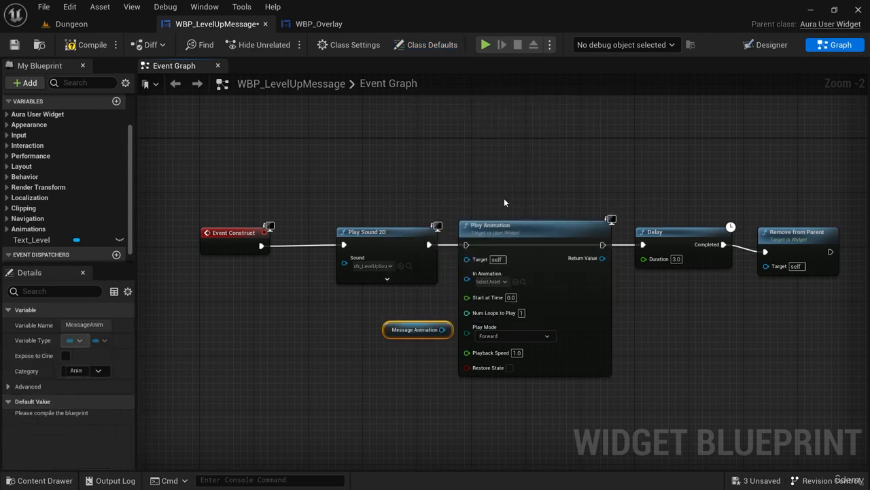
# Connect the Message Animation getter to Play Animation's In Animation input, and save all modified assets from the Dungeon level.
pyautogui.moveTo(442, 329); pyautogui.dragTo(468, 244)
pyautogui.moveTo(602, 245); pyautogui.dragTo(634, 252)
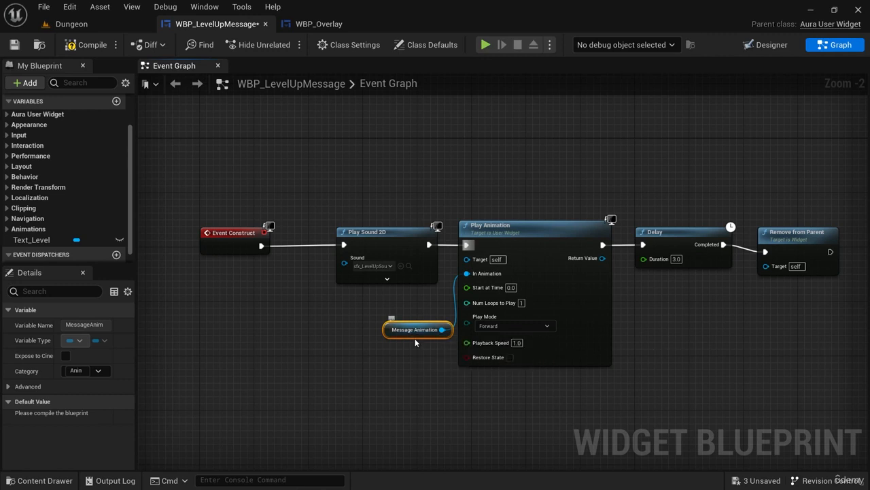
pyautogui.click(71, 24)
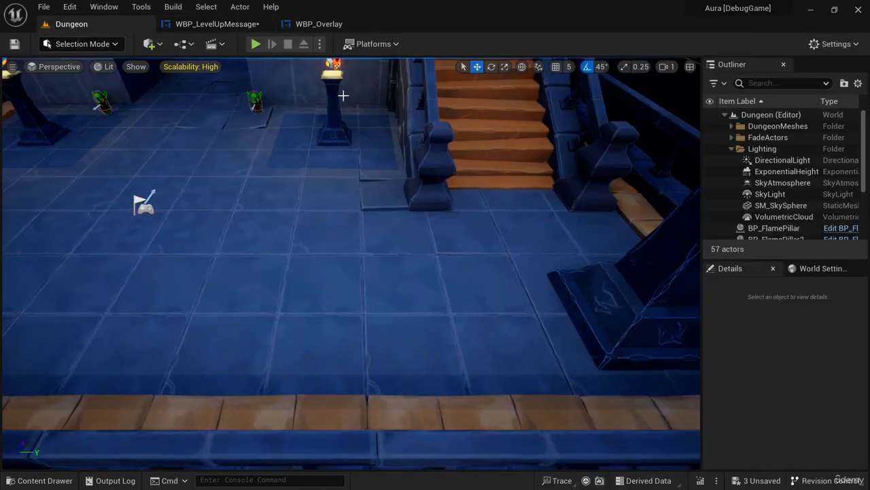
pyautogui.hotkey('ctrl', 'space')
pyautogui.click(122, 270)
pyautogui.click(521, 376)
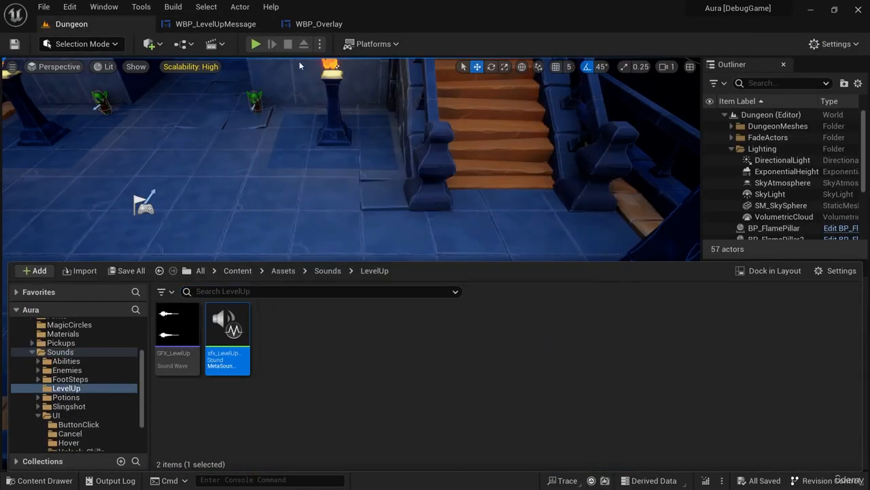
# Play-test the Dungeon level, shooting the goblins until the character levels up to check the animated message, and end the session.
pyautogui.hotkey('alt', 'p')
pyautogui.click(223, 135)
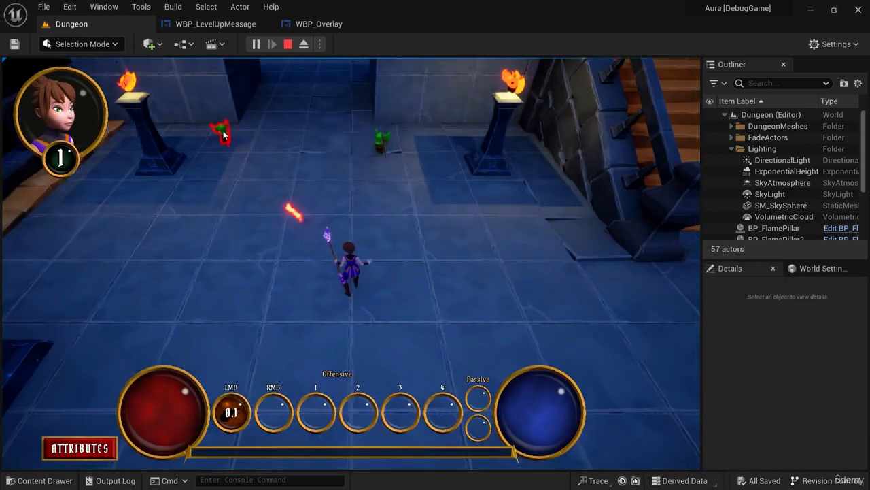
pyautogui.click(231, 142)
pyautogui.click(233, 145)
pyautogui.click(236, 149)
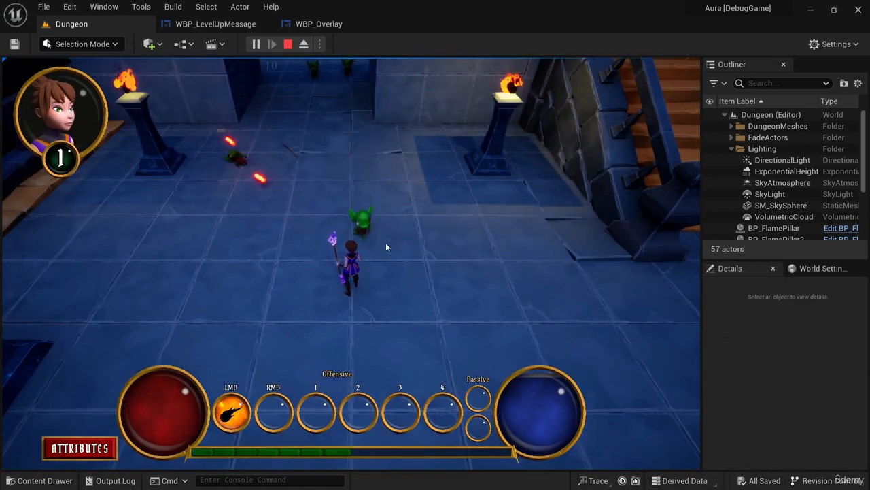
pyautogui.click(363, 238)
pyautogui.click(361, 241)
pyautogui.click(361, 242)
pyautogui.click(360, 242)
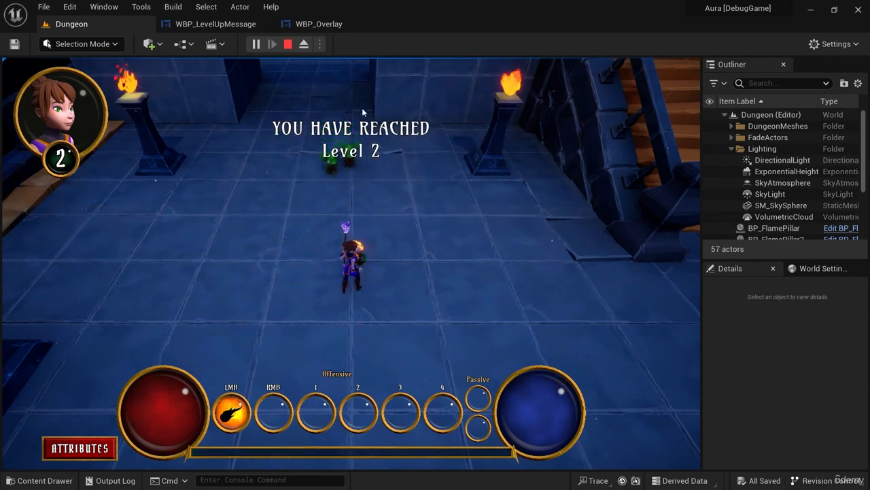
pyautogui.click(291, 46)
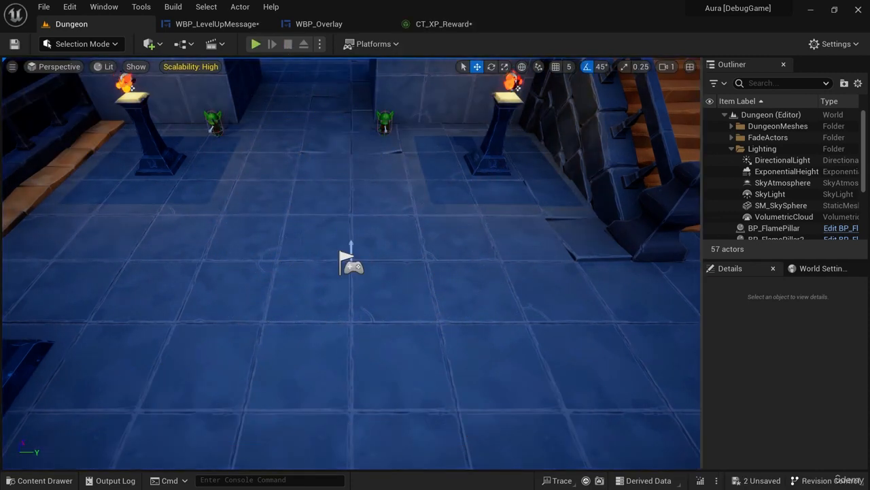
pyautogui.moveTo(618, 363); pyautogui.dragTo(606, 331, button='right')
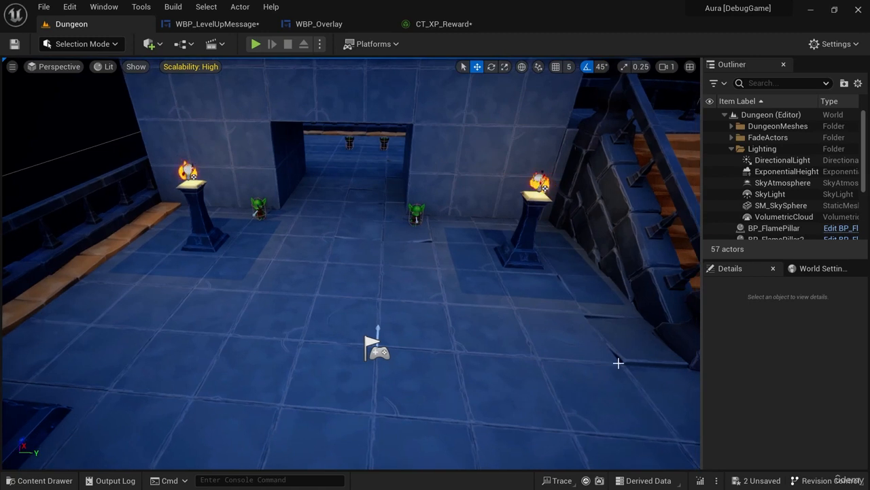
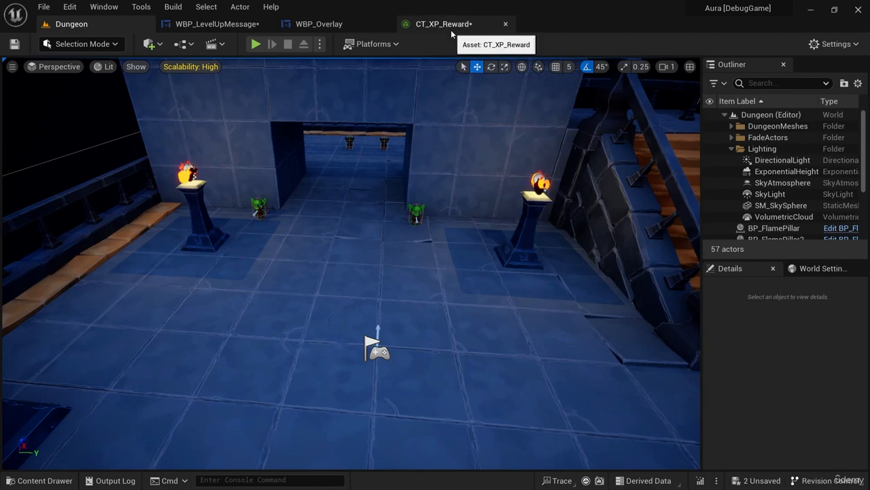
# Close the CT_XP_Reward table and move MessageAnimation's final Scale X and Y keys to 0.75 seconds.
pyautogui.click(479, 23)
pyautogui.click(318, 24)
pyautogui.click(216, 24)
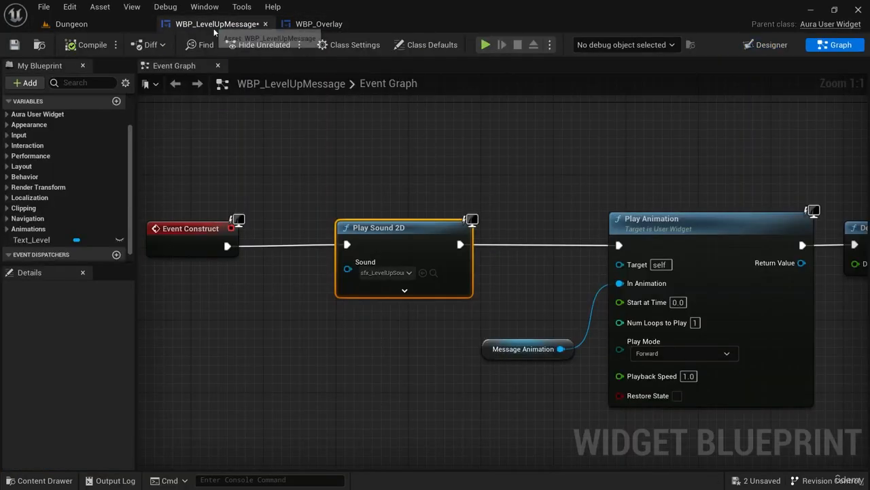
pyautogui.click(769, 45)
pyautogui.click(106, 481)
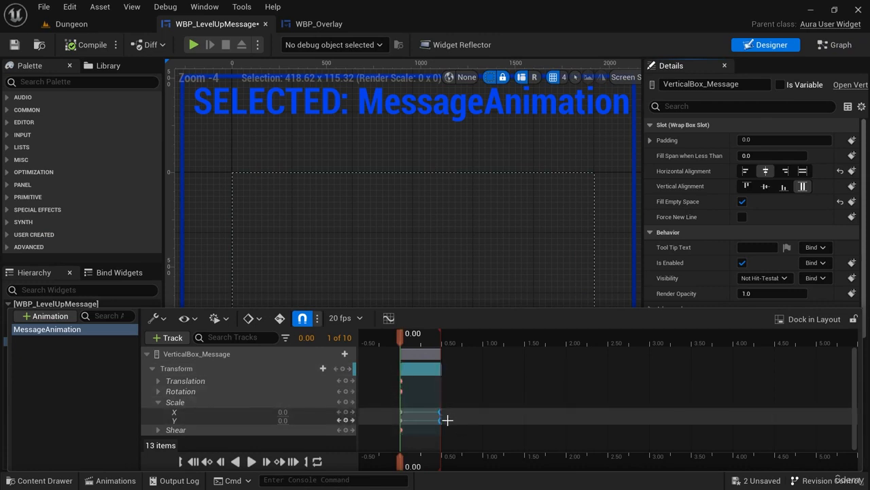
pyautogui.moveTo(441, 421); pyautogui.dragTo(465, 421)
# Play-test the Dungeon level, shooting a goblin to check the slower message animation, and end the session.
pyautogui.click(72, 24)
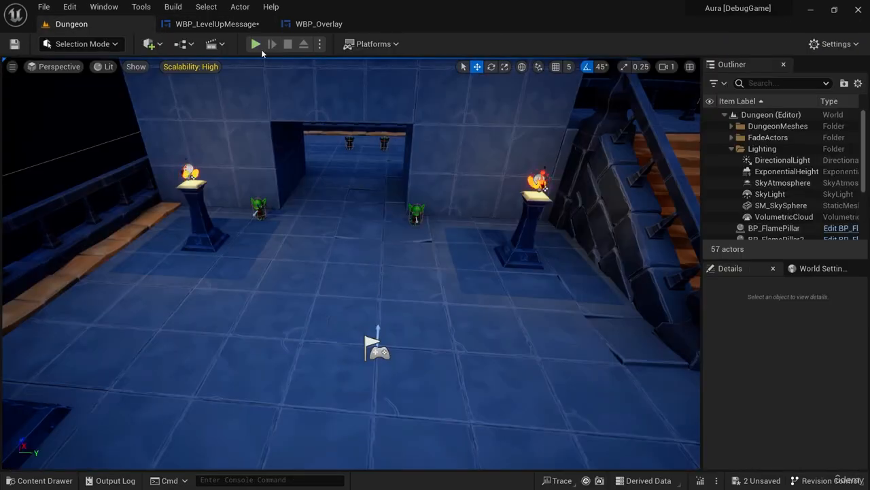
pyautogui.click(256, 43)
pyautogui.click(382, 144)
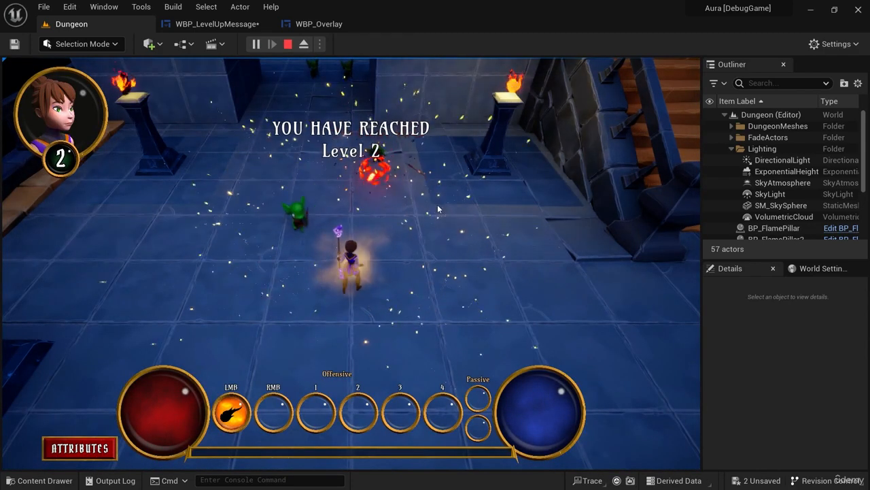
pyautogui.press('Escape')
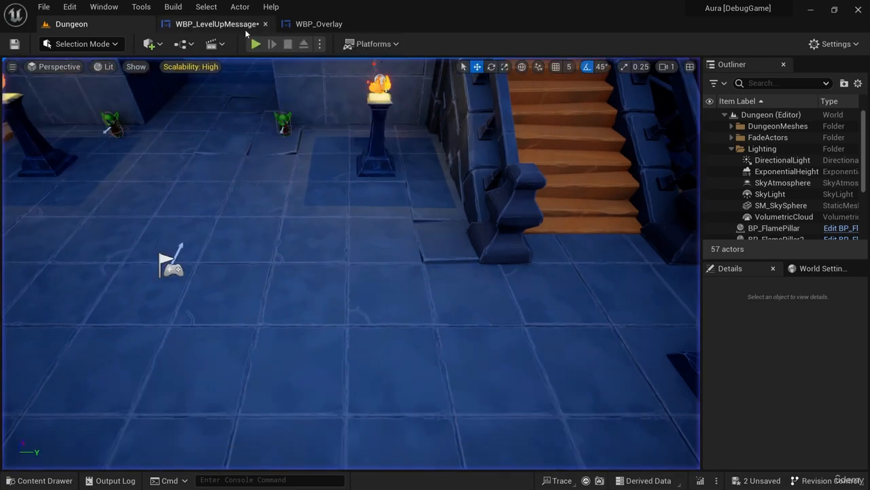
# Open MessageAnimation in the curve editor from WBP_LevelUpMessage and frame VerticalBox_Message's Scale X curve.
pyautogui.click(245, 26)
pyautogui.click(313, 24)
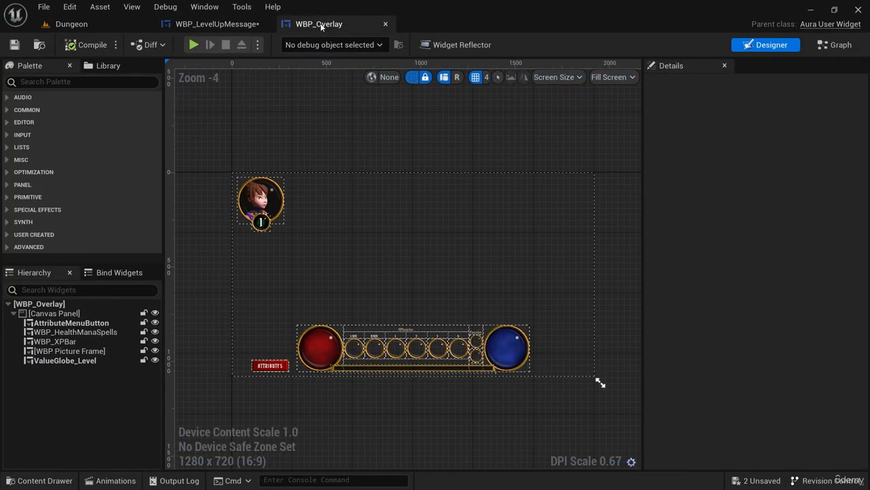
pyautogui.click(233, 25)
pyautogui.click(111, 480)
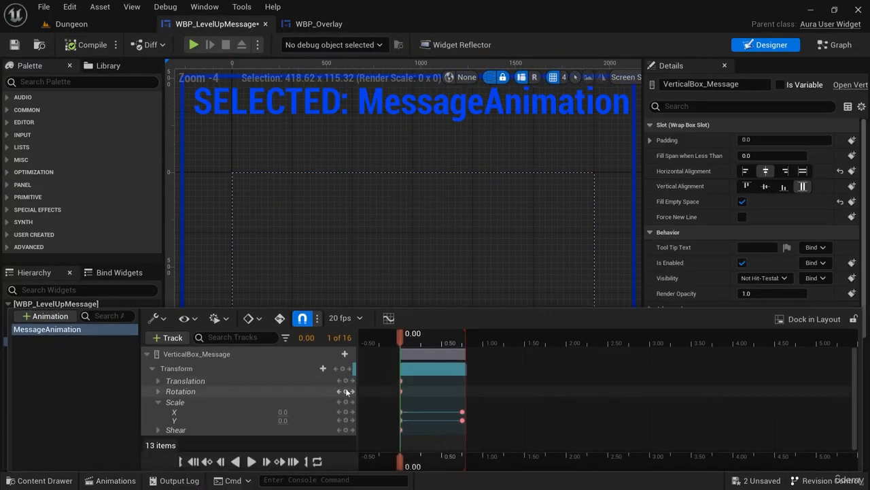
pyautogui.click(389, 318)
pyautogui.click(601, 157)
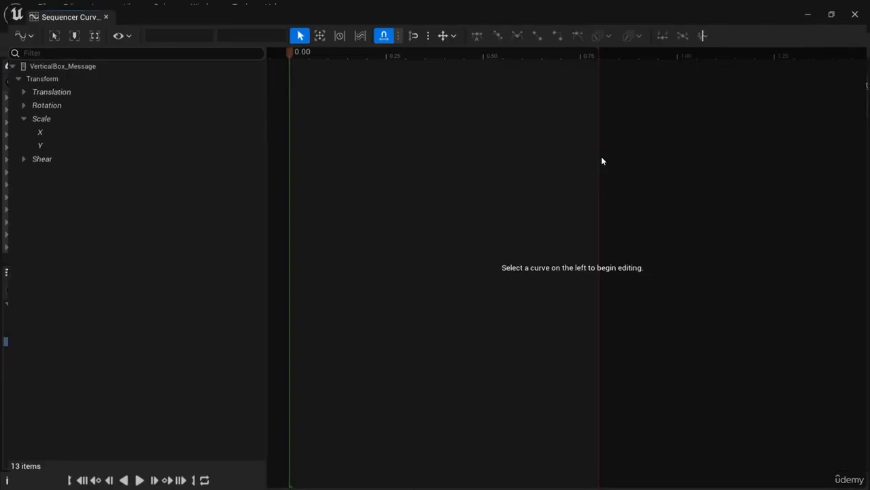
pyautogui.click(71, 129)
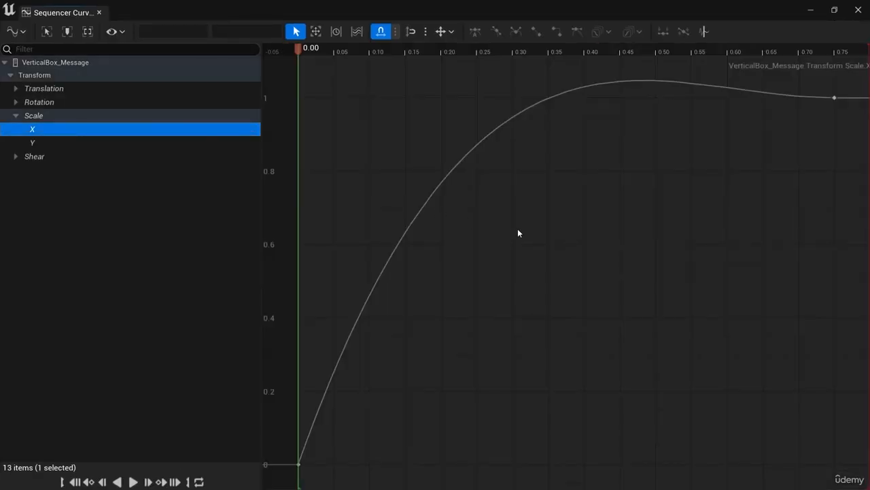
pyautogui.press('f')
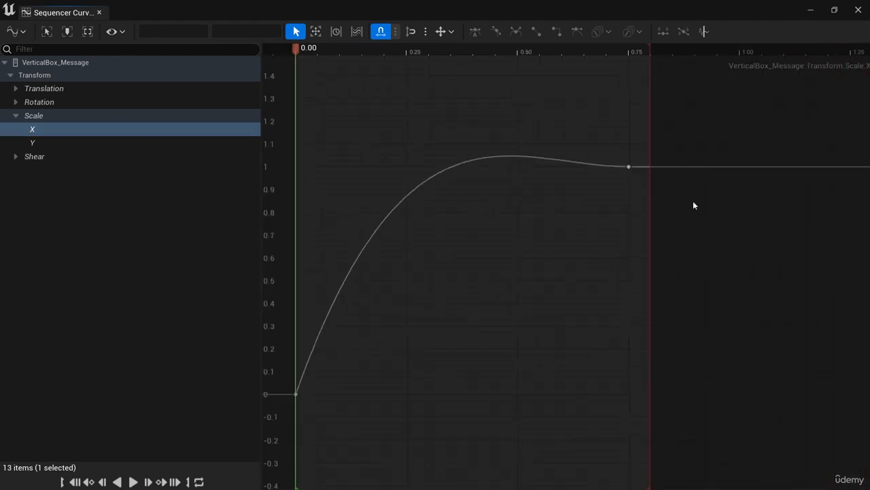
# Add a Scale X key at 0.85 seconds and tilt the 0.75-second key's tangents for a stronger overshoot.
pyautogui.rightClick(710, 180)
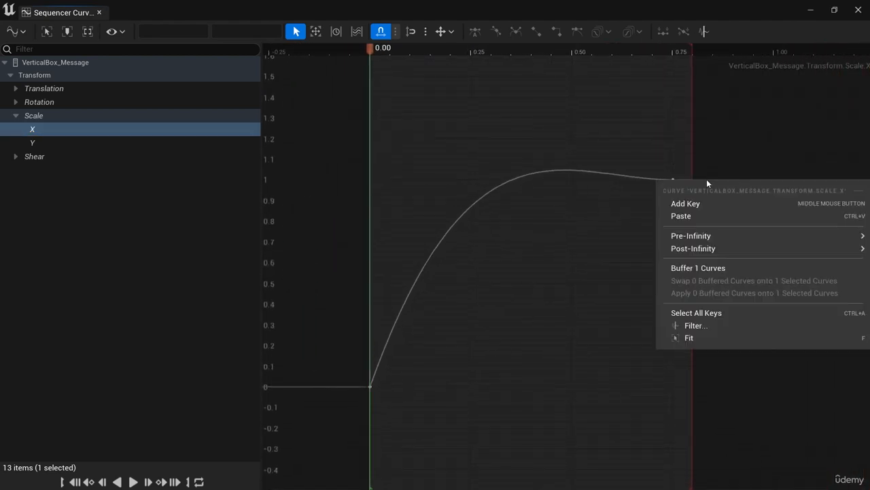
pyautogui.click(714, 203)
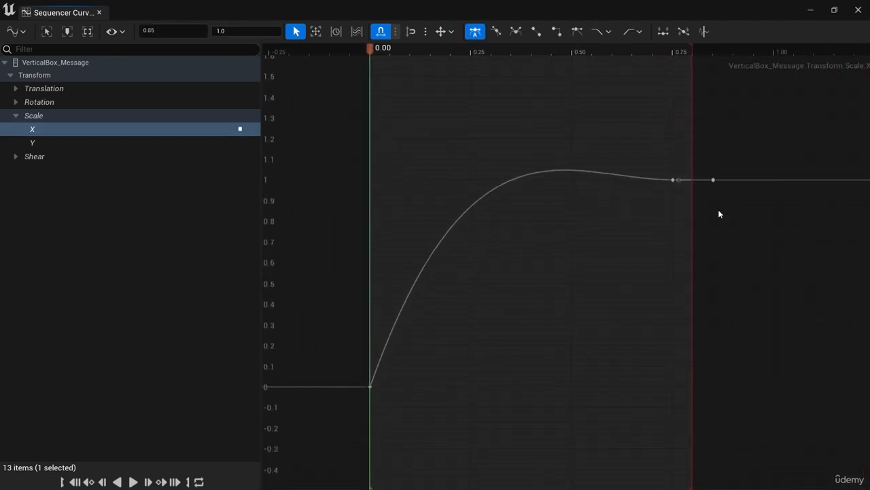
pyautogui.click(673, 180)
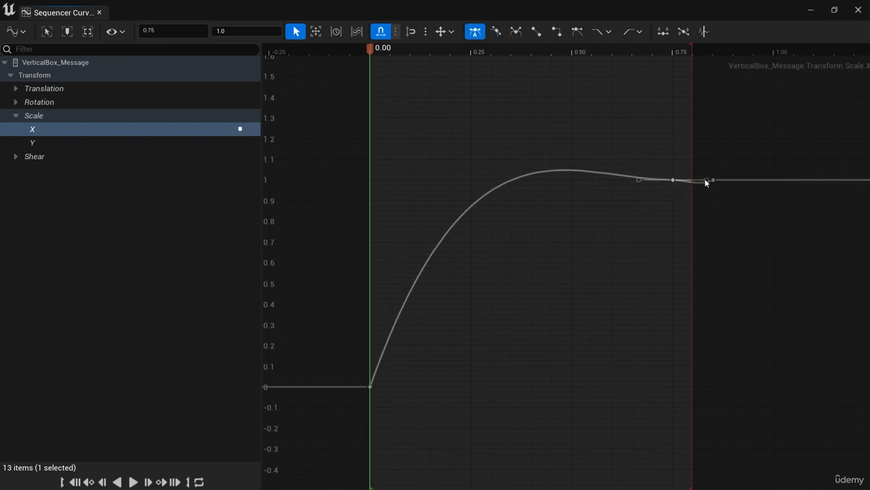
pyautogui.moveTo(704, 178); pyautogui.dragTo(704, 195)
# Add a Scale X key at 1.00 second and raise its incoming tangent to form a small bump.
pyautogui.rightClick(707, 184)
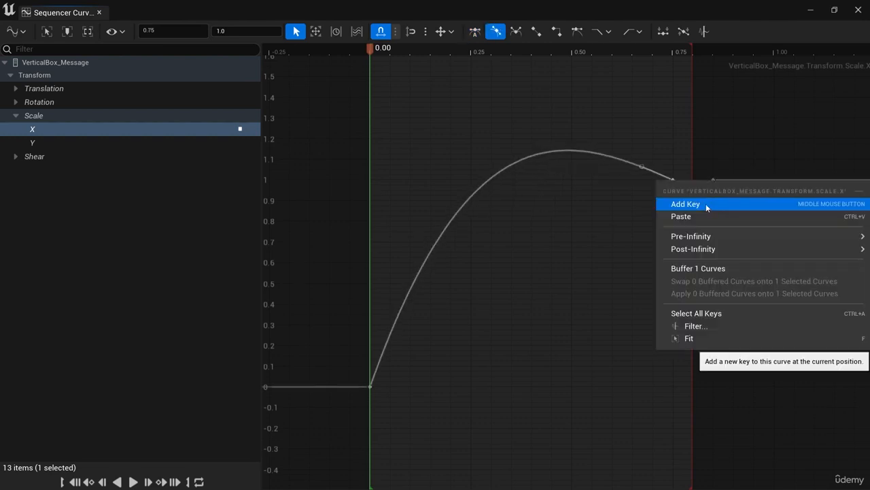
pyautogui.click(710, 204)
pyautogui.click(754, 179)
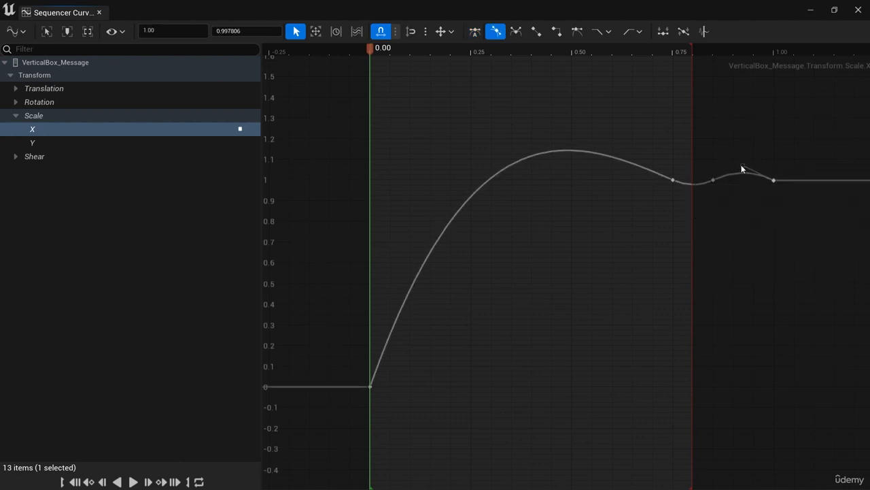
pyautogui.moveTo(743, 166); pyautogui.dragTo(730, 173)
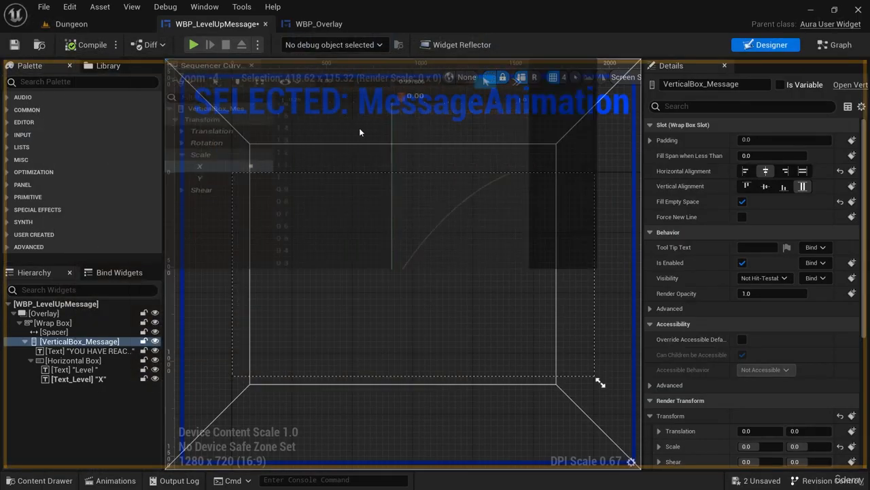
# Play-test the Dungeon level, shooting the goblins to check the message's bouncing width, and stop the session.
pyautogui.click(60, 23)
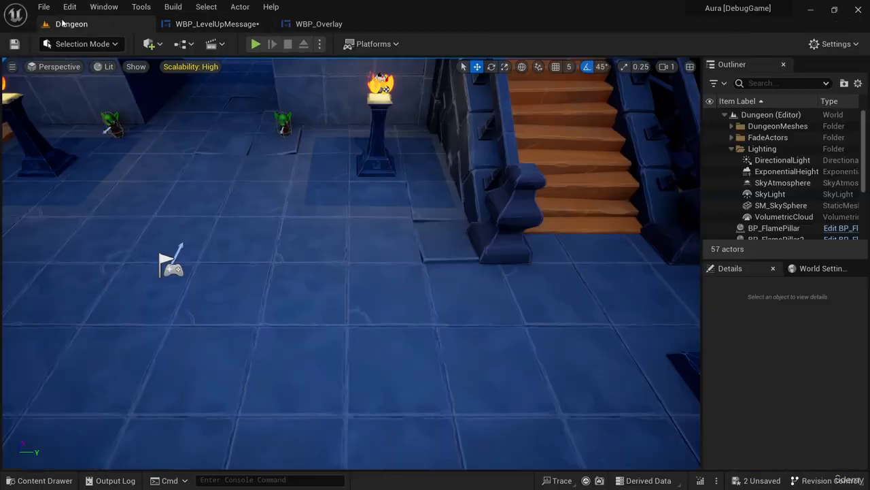
pyautogui.click(256, 43)
pyautogui.click(231, 144)
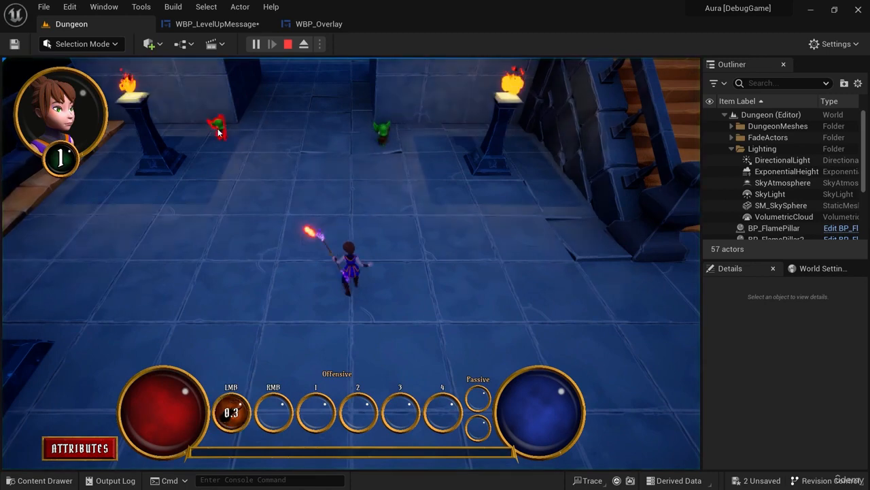
pyautogui.click(230, 145)
pyautogui.click(229, 146)
pyautogui.click(230, 146)
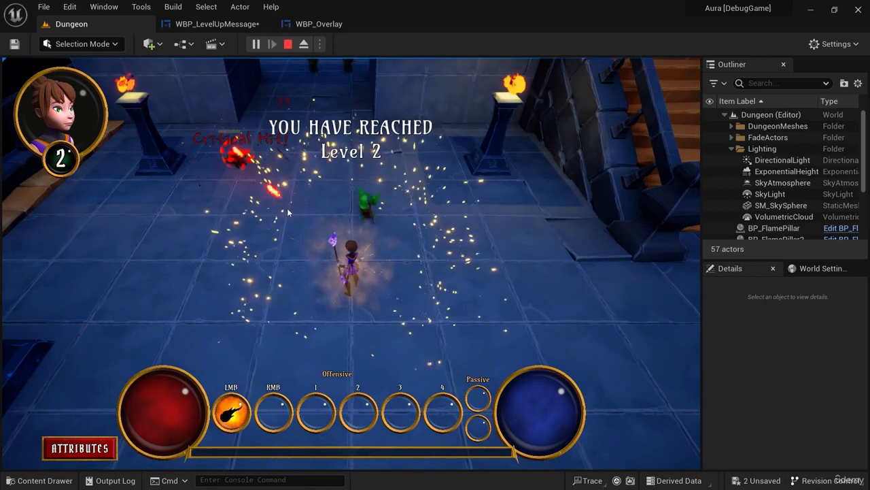
pyautogui.click(288, 44)
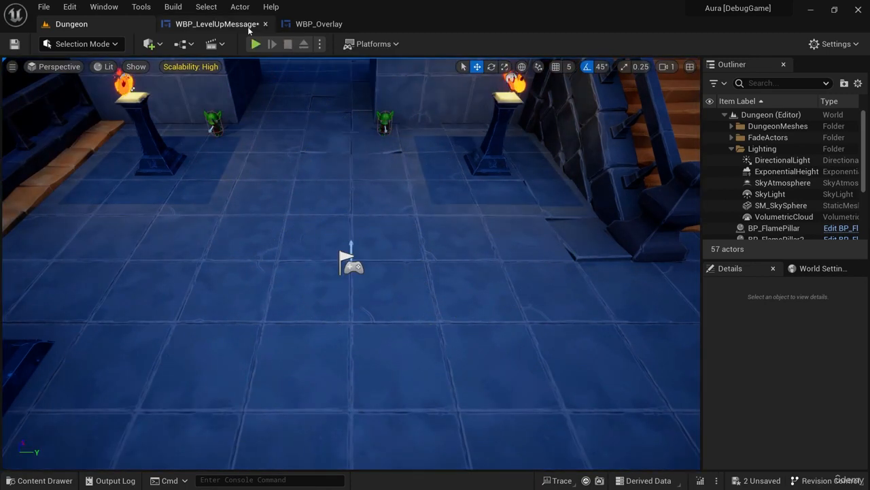
# Flatten the outgoing tangent of Scale X's start key and adjust the curve's tail, placing a key at 1.10 seconds.
pyautogui.click(217, 24)
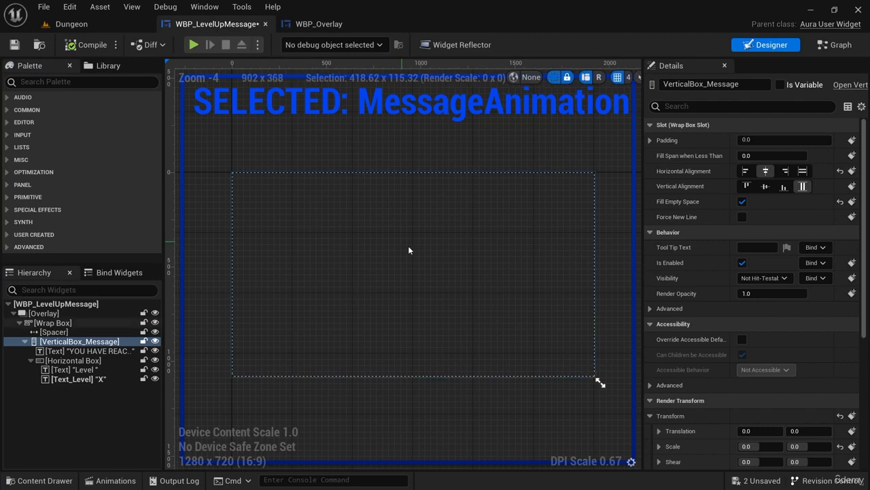
pyautogui.click(116, 480)
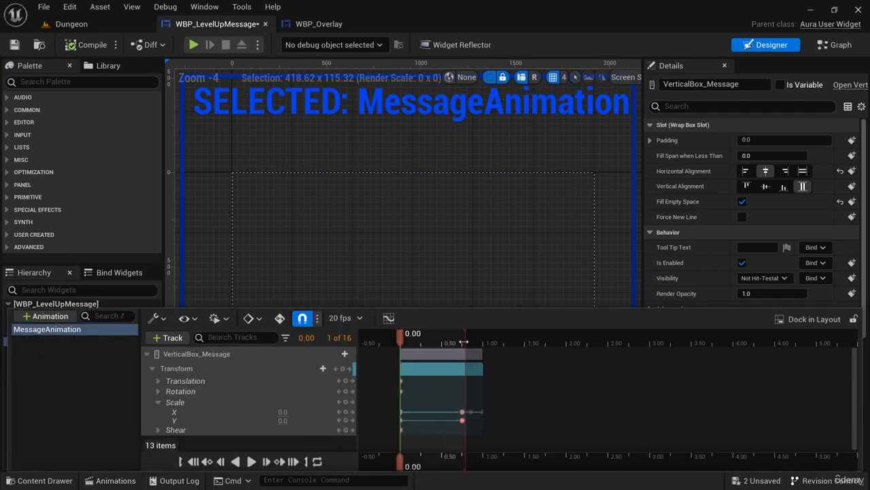
pyautogui.click(388, 319)
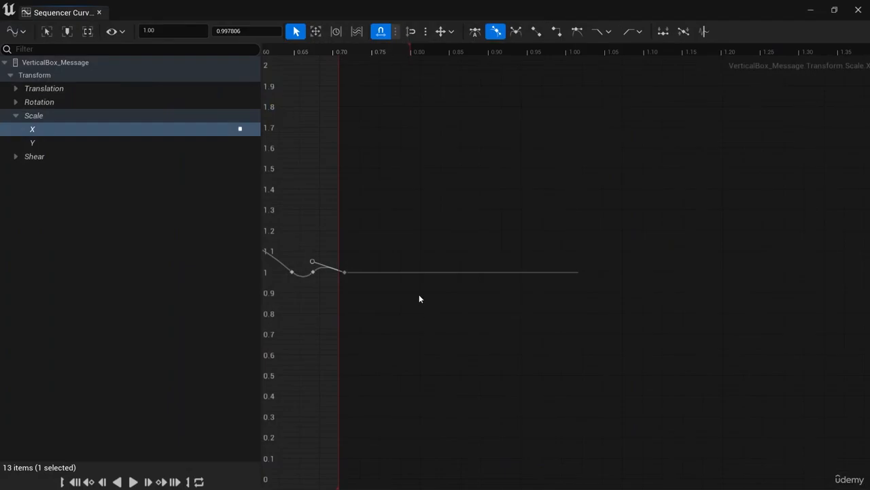
pyautogui.moveTo(439, 333); pyautogui.dragTo(682, 272, button='right')
pyautogui.moveTo(568, 375); pyautogui.dragTo(549, 361, button='right')
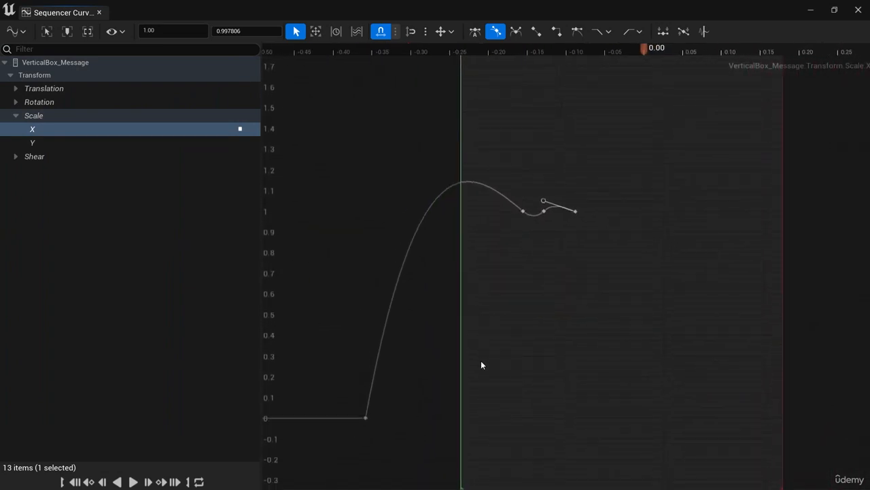
pyautogui.click(366, 418)
pyautogui.moveTo(371, 384); pyautogui.dragTo(416, 412)
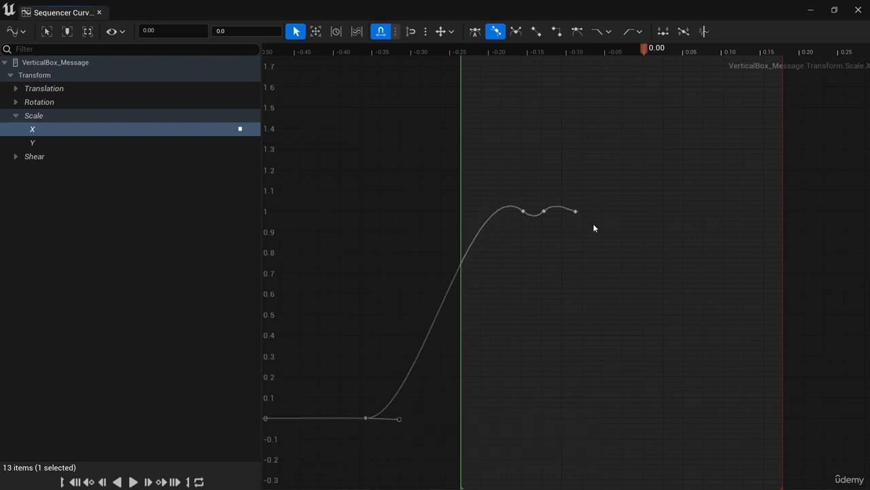
pyautogui.click(522, 211)
pyautogui.moveTo(532, 179); pyautogui.dragTo(533, 178)
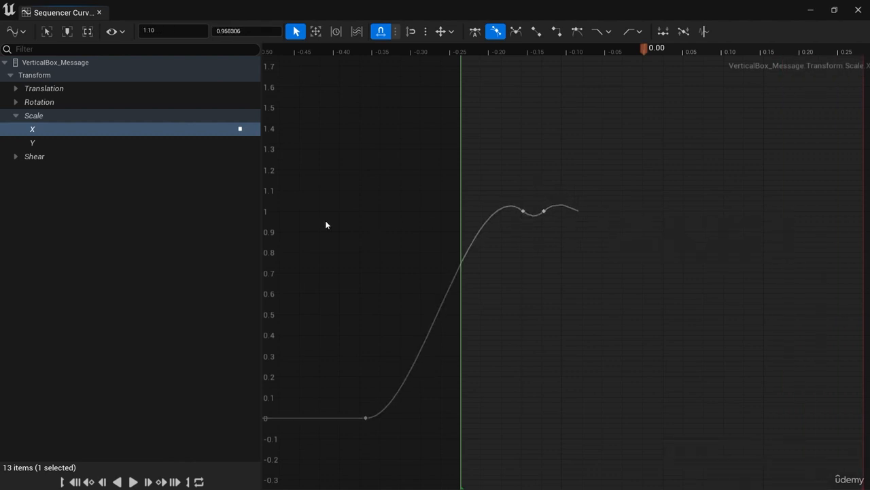
# Flatten the outgoing tangent of the Scale Y curve's start key and move the curve editor window aside.
pyautogui.click(43, 141)
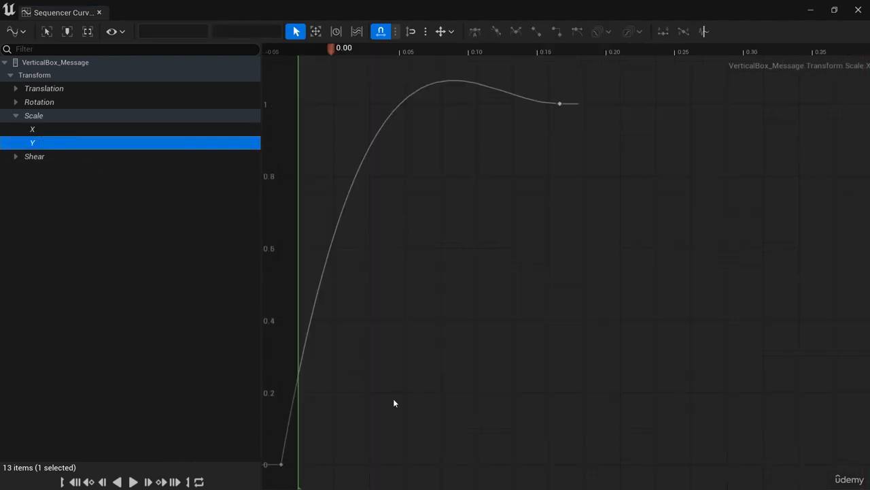
pyautogui.click(280, 465)
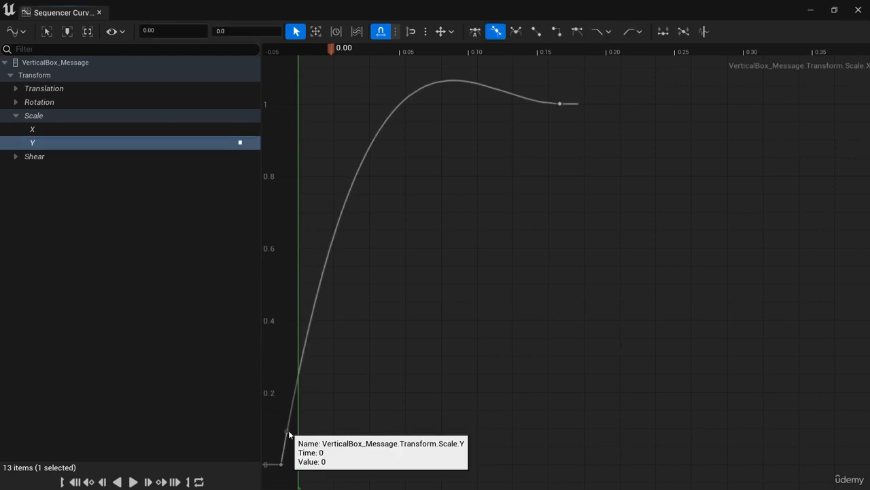
pyautogui.moveTo(296, 429); pyautogui.dragTo(336, 462)
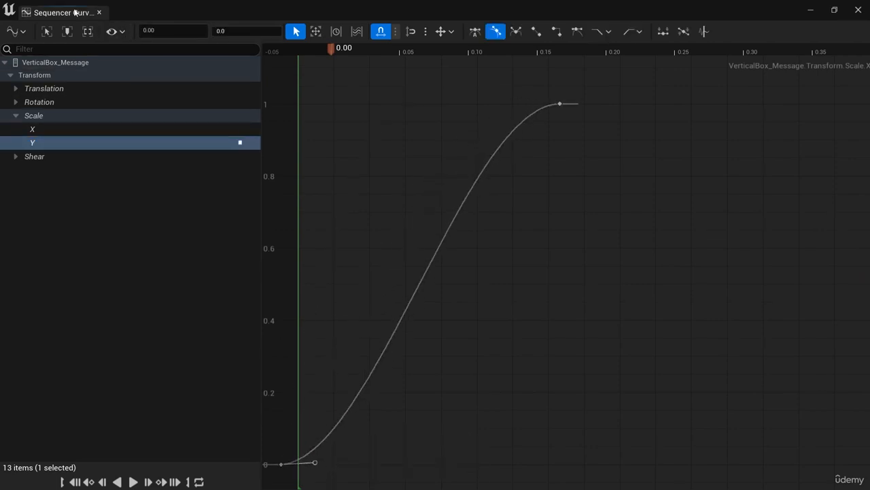
pyautogui.moveTo(157, 11); pyautogui.dragTo(869, 197)
# Play-test the Dungeon level until the character levels up to check the eased-in message scaling, and stop the session.
pyautogui.click(68, 23)
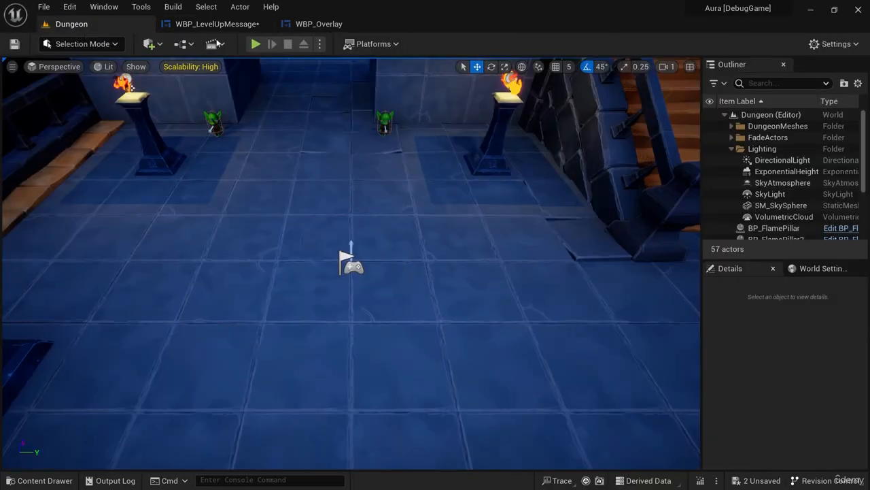
pyautogui.click(256, 44)
pyautogui.moveTo(213, 123); pyautogui.dragTo(243, 161)
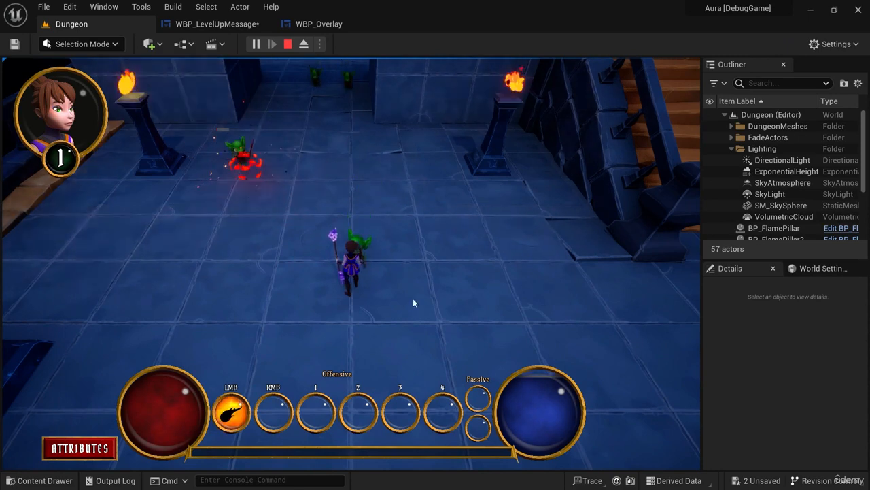
pyautogui.click(255, 165)
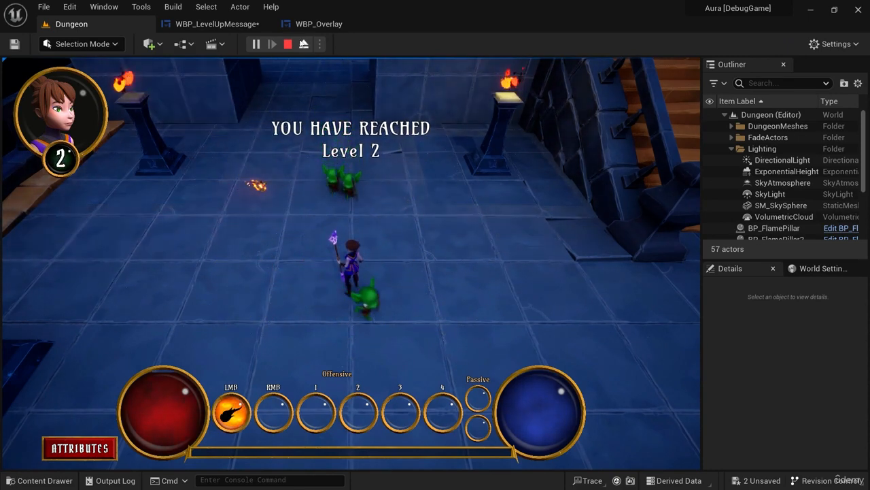
pyautogui.click(287, 43)
# Maximize the curve editor and steepen the incoming tangent of the Scale Y curve's final key.
pyautogui.click(210, 23)
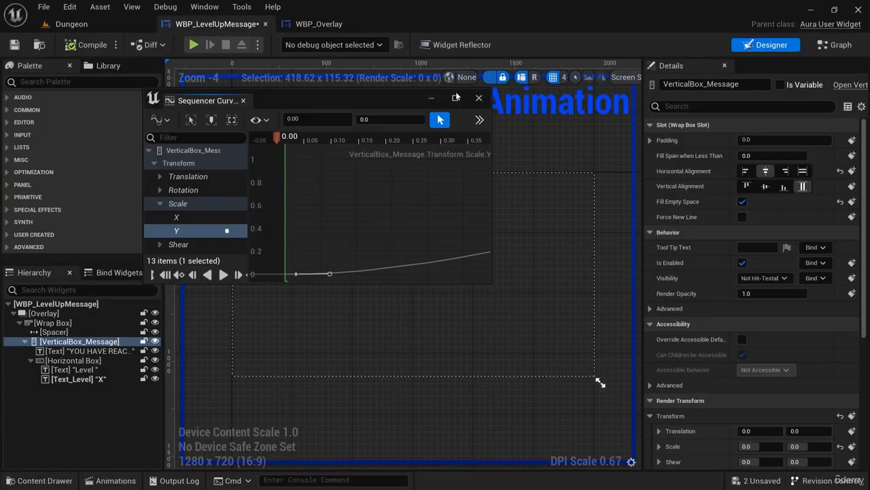
pyautogui.click(456, 97)
pyautogui.click(560, 103)
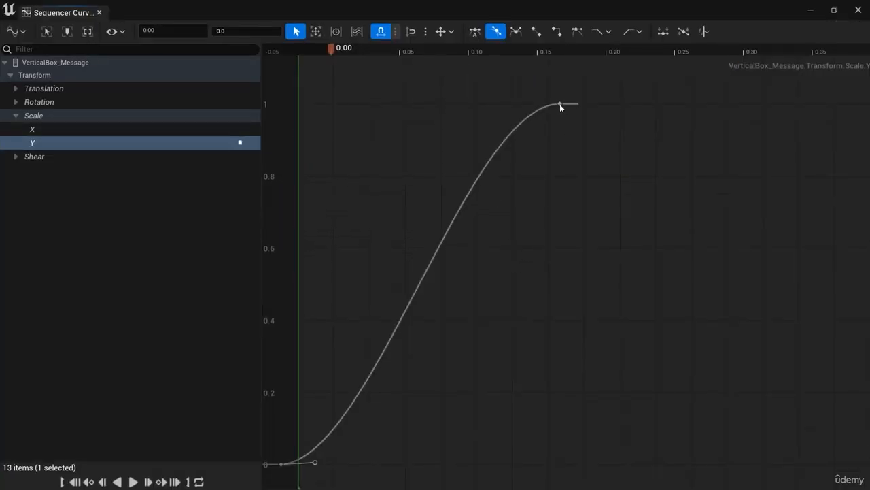
pyautogui.moveTo(525, 104); pyautogui.dragTo(539, 151)
# Delete the extra Scale X keys after 0.75 seconds and steepen the incoming tangent of the 0.75-second key.
pyautogui.click(66, 131)
pyautogui.moveTo(618, 130); pyautogui.dragTo(460, 151)
pyautogui.press('Delete')
pyautogui.click(474, 92)
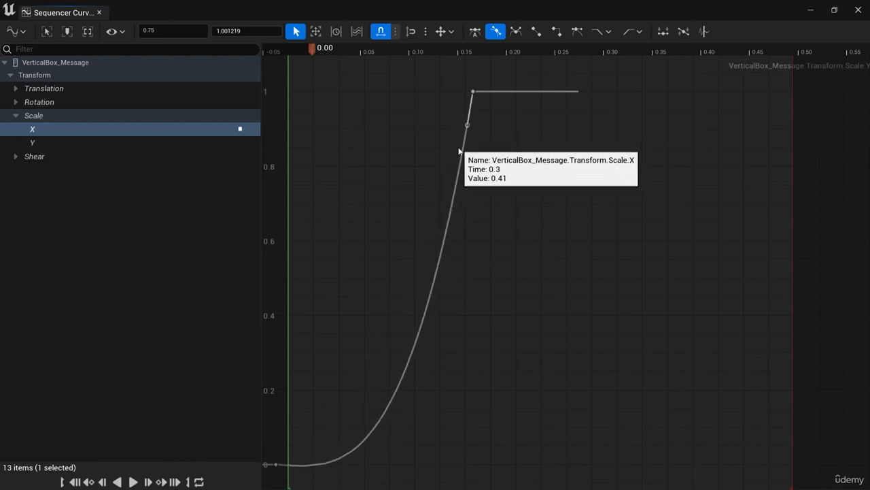
# Move the curve editor aside, play-test the Dungeon level until the character levels up, and stop the session.
pyautogui.moveTo(75, 14); pyautogui.dragTo(300, 294)
pyautogui.click(82, 24)
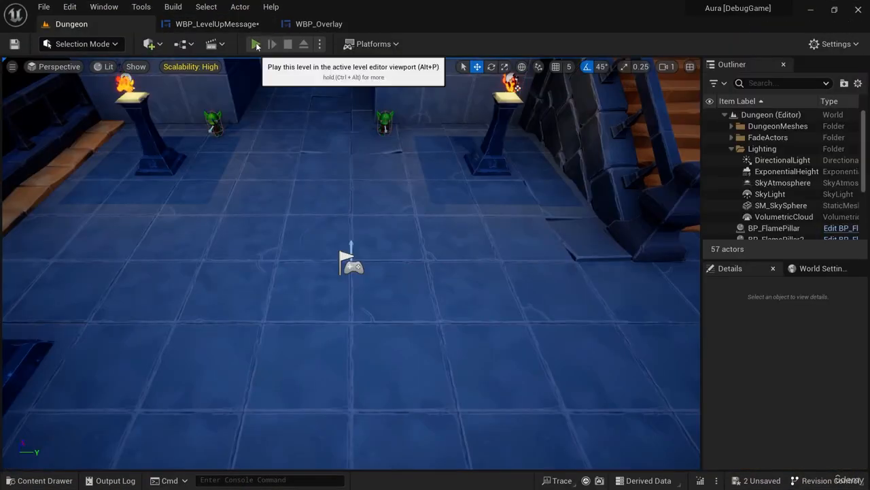
pyautogui.click(255, 44)
pyautogui.moveTo(209, 129); pyautogui.dragTo(245, 175)
pyautogui.click(370, 233)
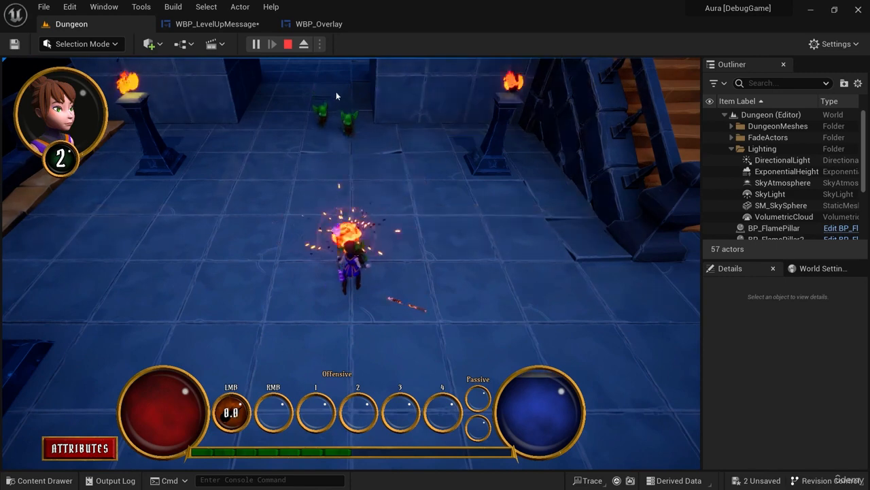
pyautogui.click(285, 44)
# In MessageAnimation of WBP_LevelUpMessage, key Scale X and Scale Y at 0 at 0.50 seconds.
pyautogui.click(221, 24)
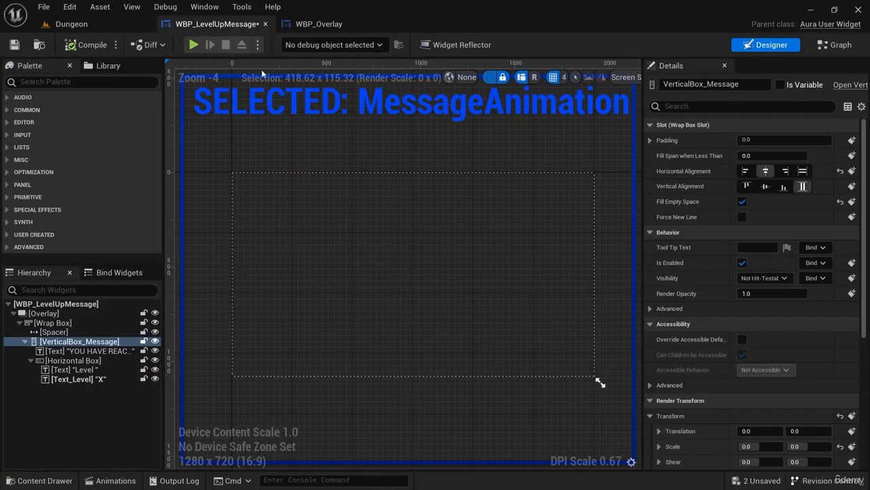
pyautogui.click(116, 481)
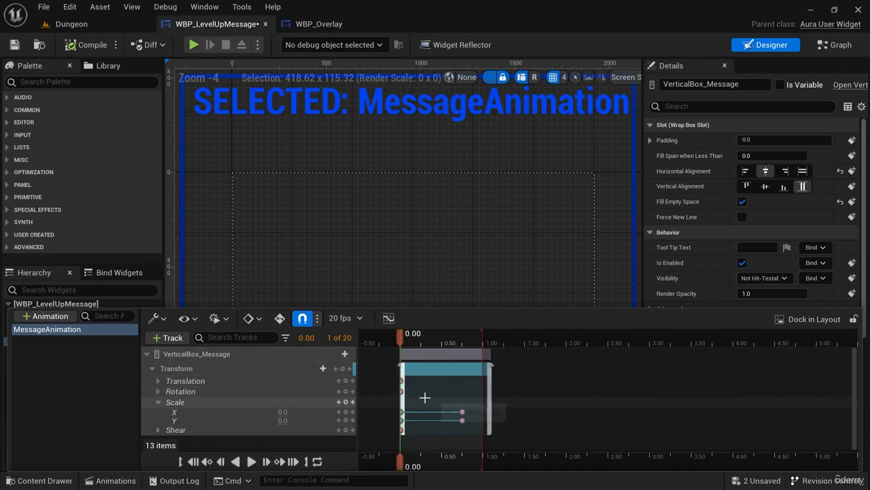
pyautogui.moveTo(399, 340); pyautogui.dragTo(442, 342)
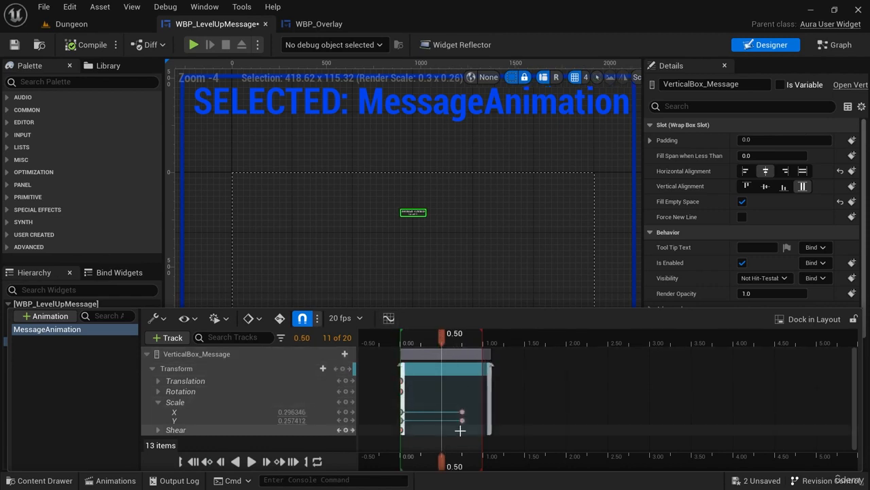
pyautogui.click(291, 412)
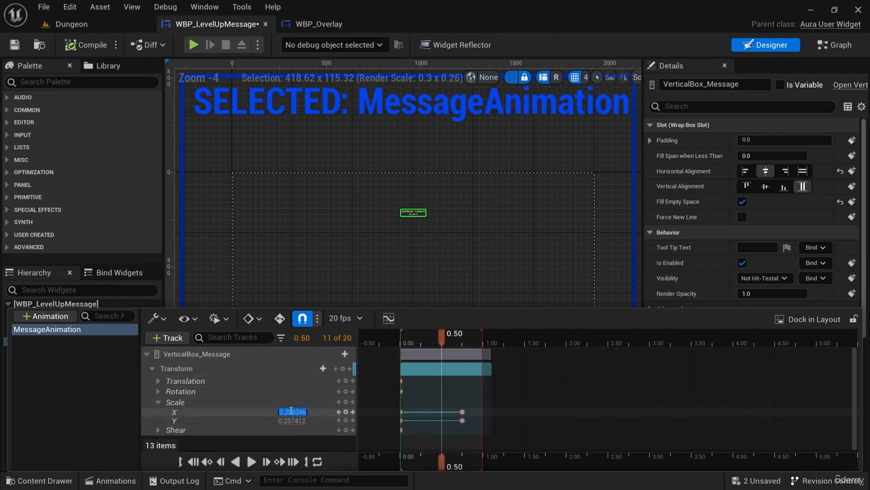
pyautogui.write('0')
pyautogui.click(290, 420)
pyautogui.write('0')
pyautogui.press('Return')
pyautogui.press('Up')
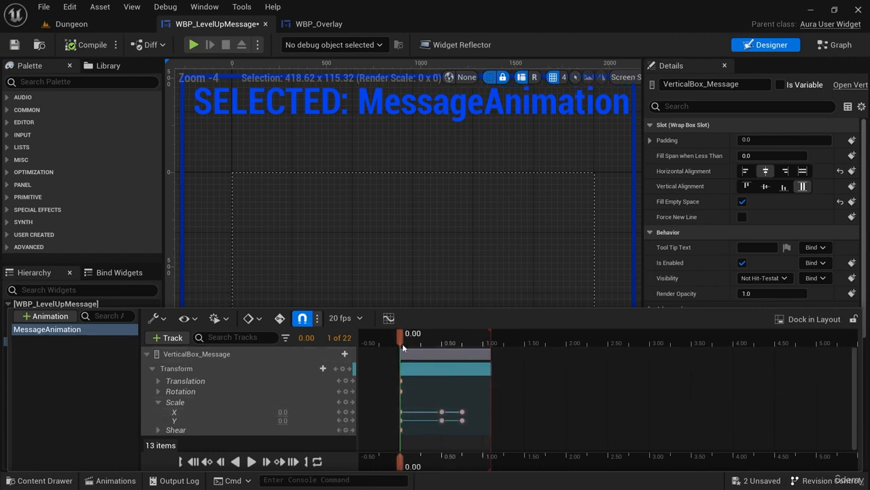
# Return the playhead to 0.00 seconds and delete all transform keys of VerticalBox_Message in MessageAnimation.
pyautogui.moveTo(403, 340)
pyautogui.mouseDown()
pyautogui.moveTo(412, 338)
pyautogui.moveTo(400, 338)
pyautogui.mouseUp()
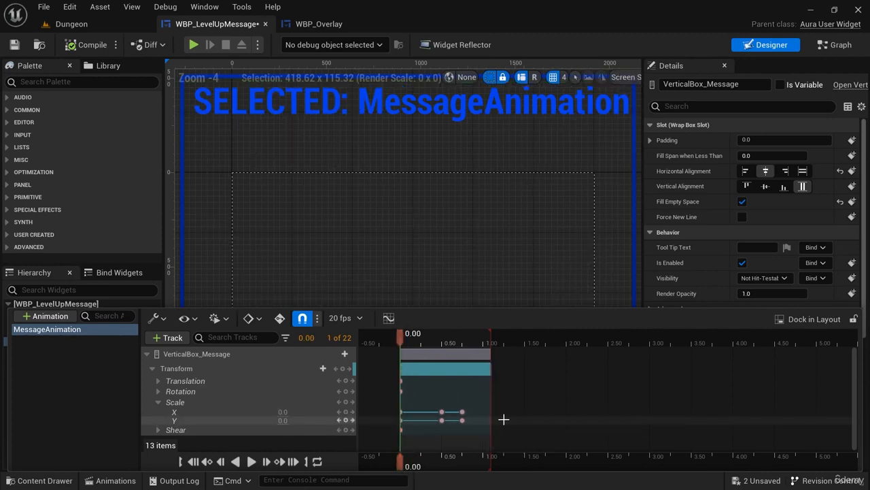
pyautogui.moveTo(389, 373); pyautogui.dragTo(514, 438)
pyautogui.press('Delete')
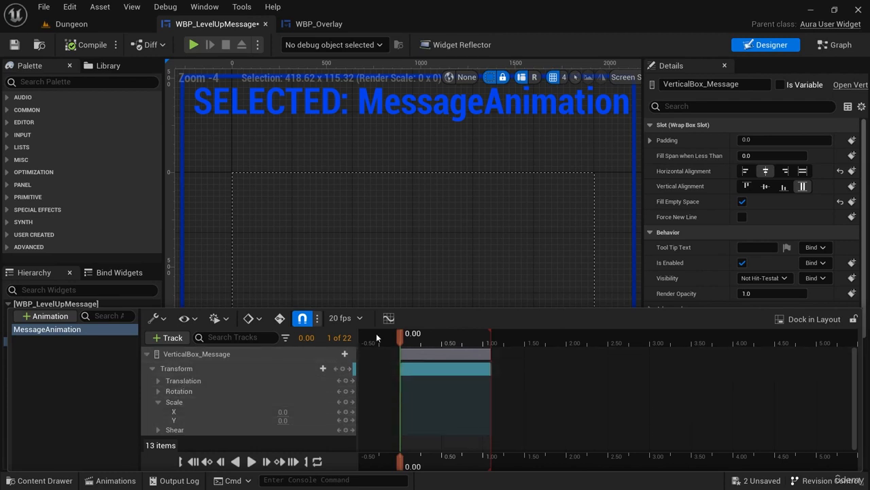
# Add new Scale X and Scale Y keys with value 0 at 0.50 seconds and at 0.00 seconds.
pyautogui.moveTo(407, 335); pyautogui.dragTo(442, 335)
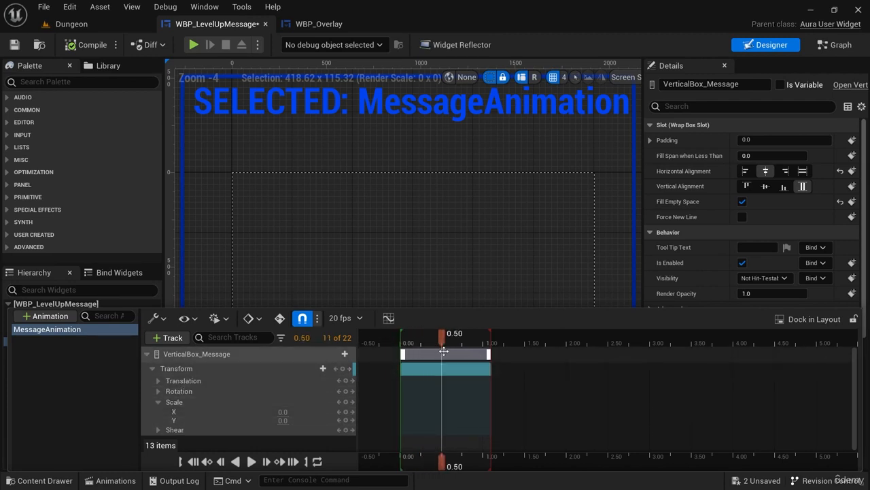
pyautogui.click(349, 413)
pyautogui.click(346, 420)
pyautogui.moveTo(442, 334); pyautogui.dragTo(400, 335)
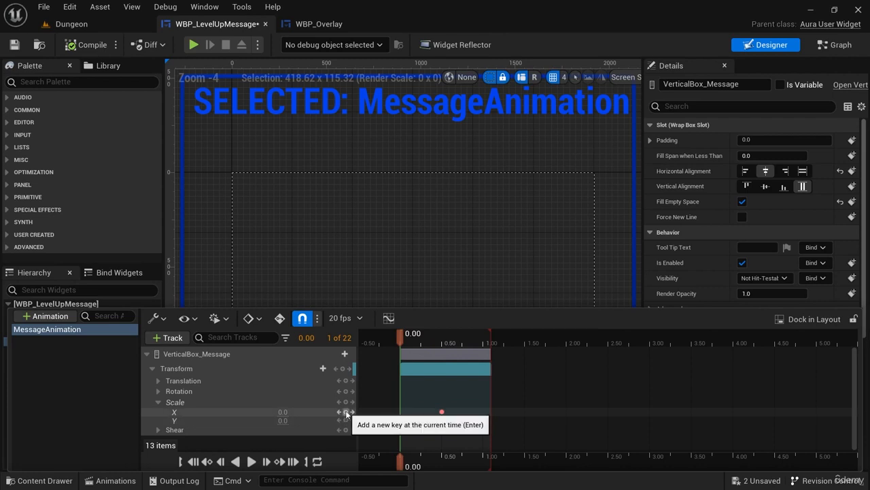
pyautogui.click(346, 412)
pyautogui.click(346, 421)
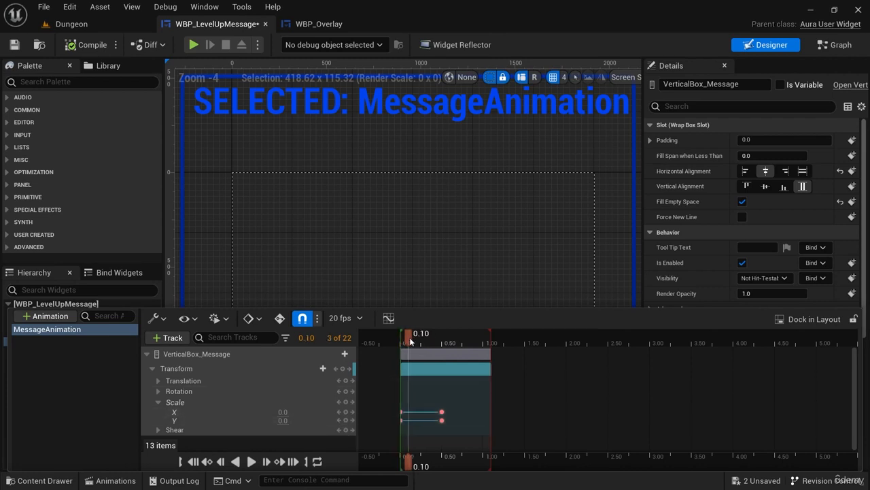
# Key Scale X and Scale Y at 1 at 0.75 seconds and preview the animation.
pyautogui.moveTo(442, 340); pyautogui.dragTo(460, 343)
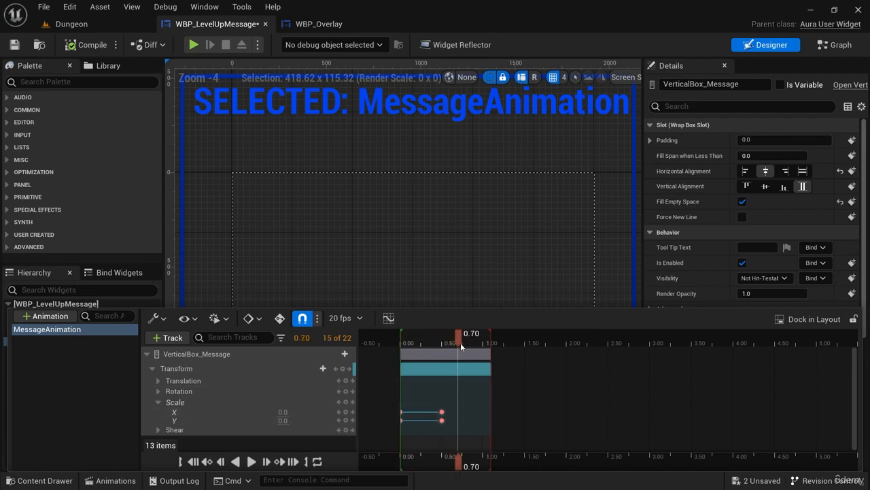
pyautogui.click(284, 421)
pyautogui.write('1')
pyautogui.press('Return')
pyautogui.click(250, 463)
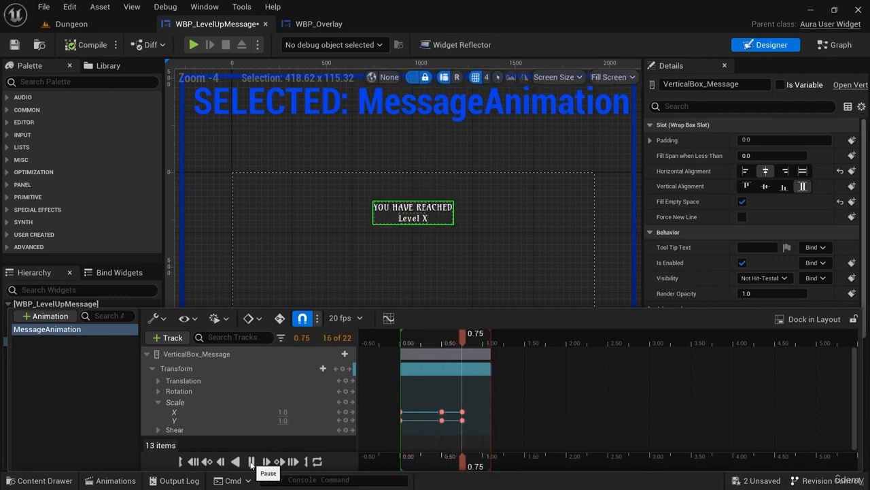
pyautogui.click(251, 463)
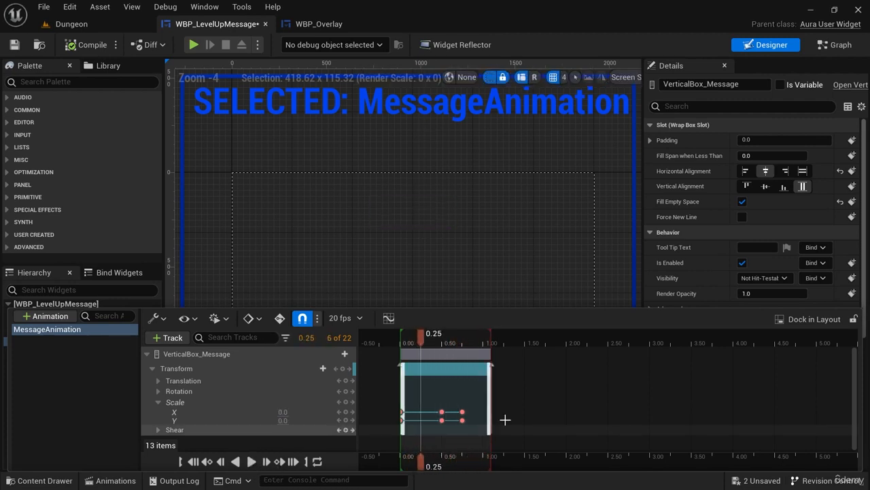
# Open the Scale X curve in the curve editor and steepen the incoming tangent of its 0.75-second key.
pyautogui.click(388, 318)
pyautogui.click(60, 127)
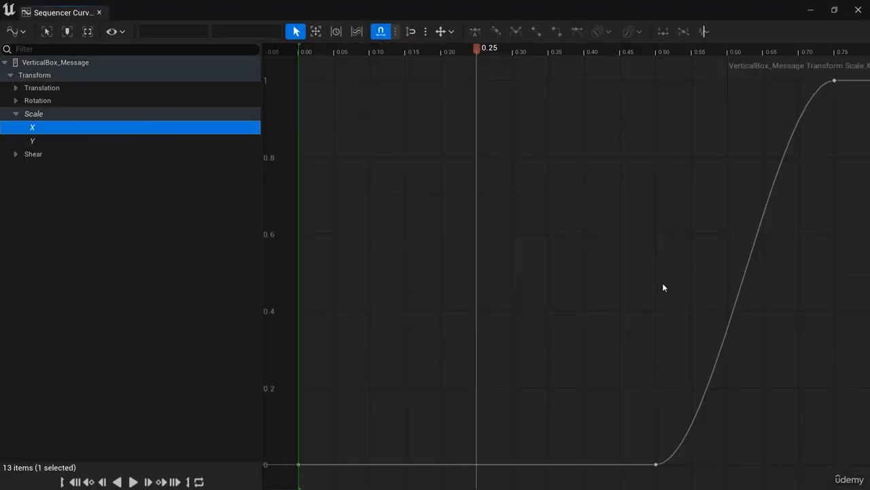
pyautogui.moveTo(664, 287); pyautogui.dragTo(470, 291, button='right')
pyautogui.scroll(-3, 476, 300)
pyautogui.click(616, 163)
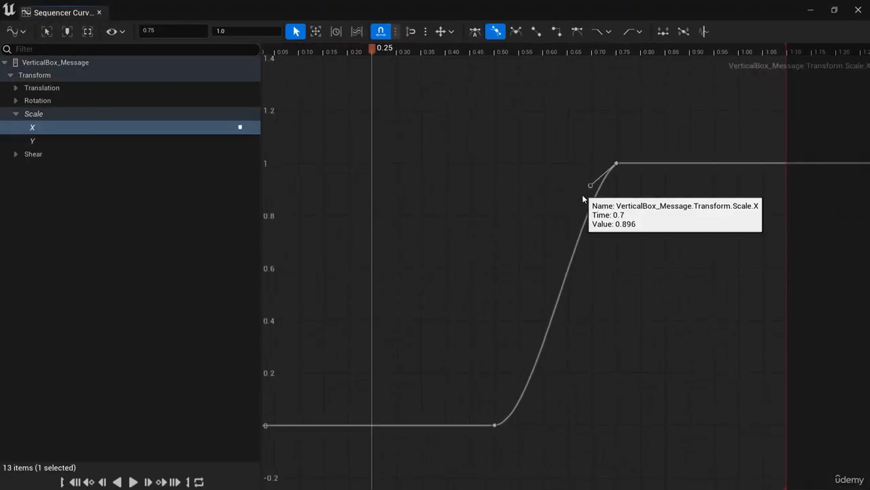
pyautogui.moveTo(591, 185); pyautogui.dragTo(603, 243)
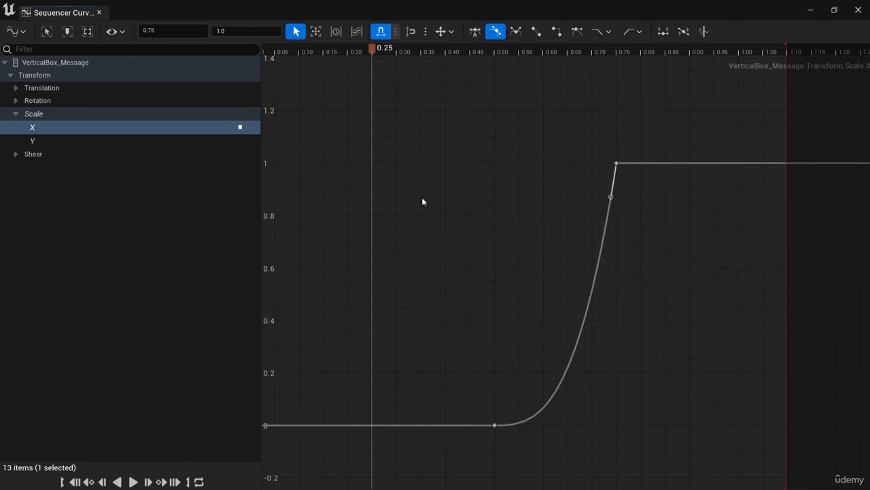
# Steepen the incoming tangent of the Scale Y curve's 0.75-second key and close the curve editor.
pyautogui.click(77, 141)
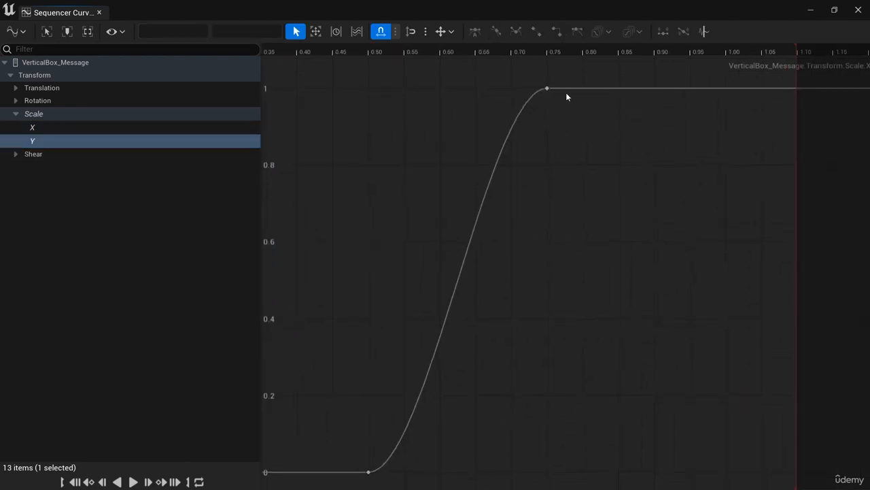
pyautogui.click(544, 93)
pyautogui.moveTo(511, 89); pyautogui.dragTo(539, 156)
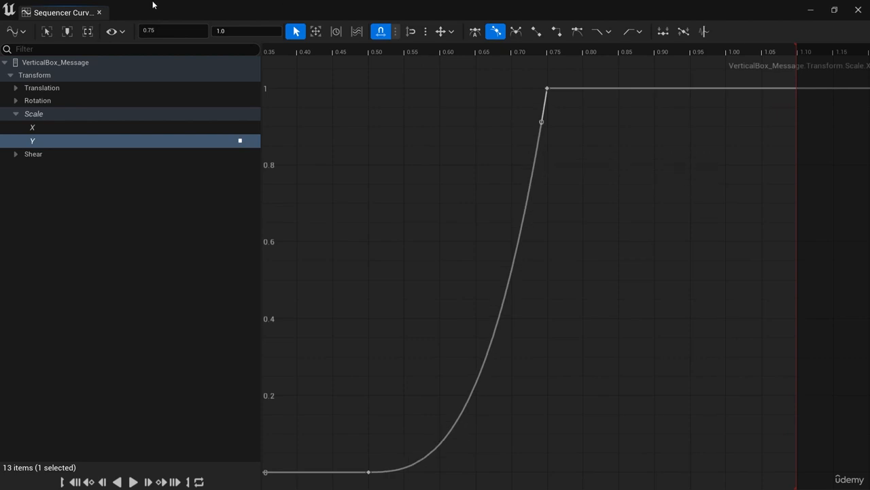
pyautogui.click(100, 12)
# Play-test the Dungeon level to check the delayed scaling of the level-up message, and stop the session.
pyautogui.click(119, 23)
pyautogui.click(256, 44)
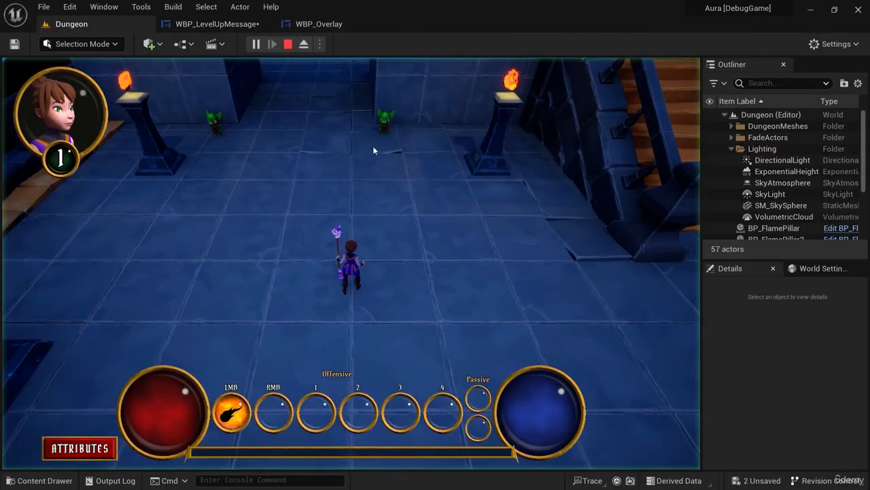
pyautogui.click(377, 146)
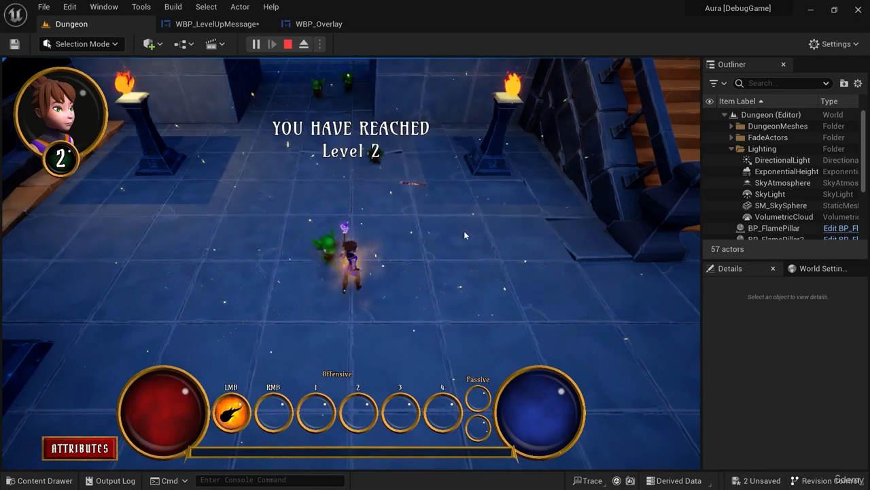
pyautogui.press('Escape')
# In MessageAnimation, move the middle Scale X and Scale Y keys from 0.50 to 0.35 seconds.
pyautogui.click(230, 29)
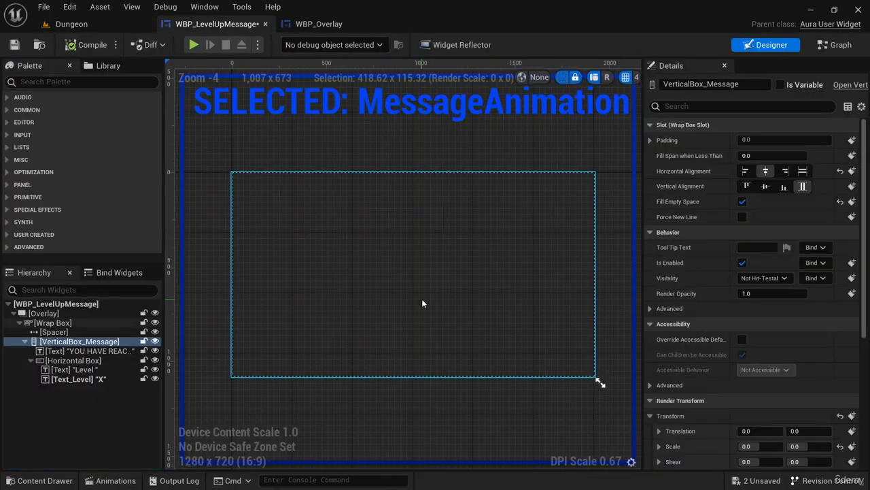
pyautogui.click(114, 480)
pyautogui.click(442, 412)
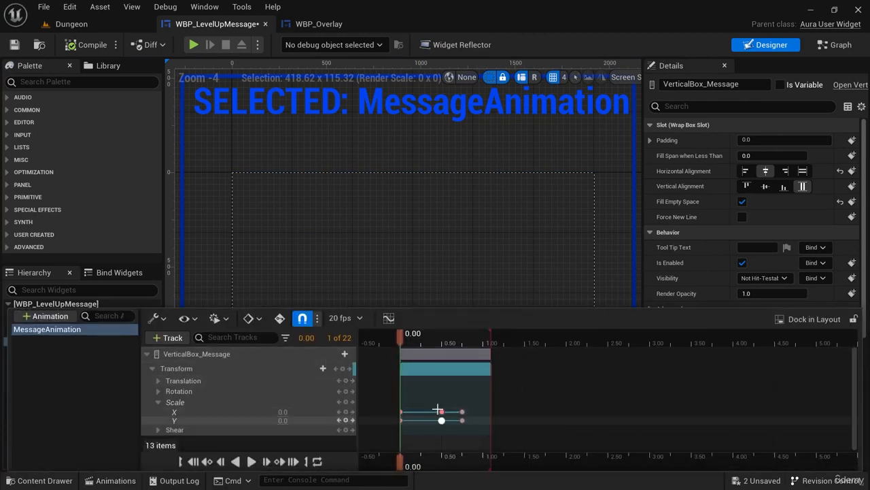
pyautogui.moveTo(443, 419); pyautogui.dragTo(429, 419)
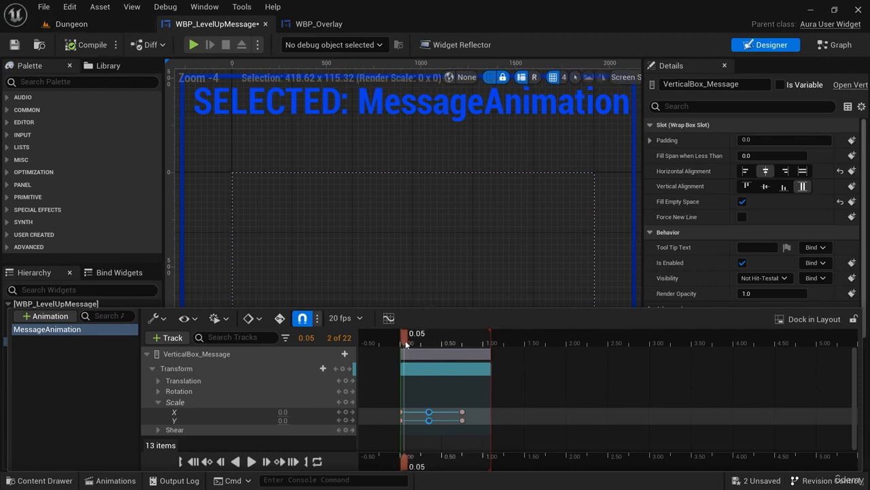
# Play the Dungeon level, defeat an enemy to check the level-up message with the shorter delay, and stop playing.
pyautogui.click(106, 25)
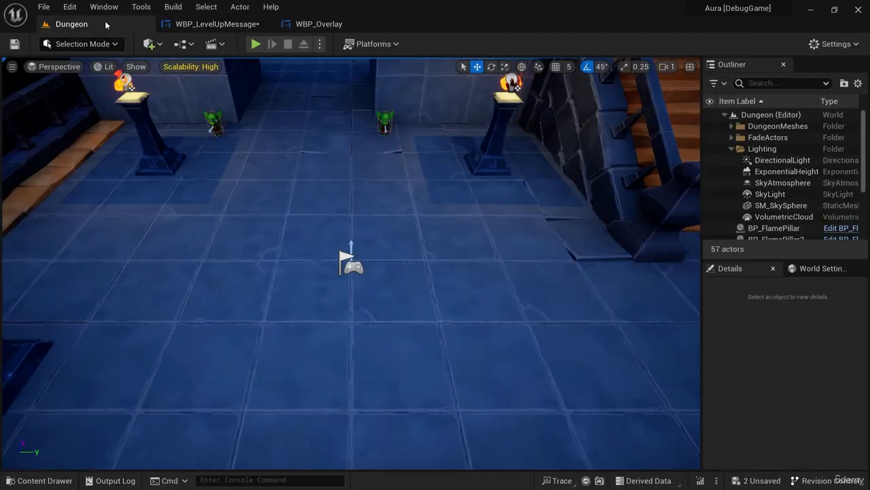
pyautogui.click(256, 43)
pyautogui.click(380, 139)
pyautogui.click(379, 140)
pyautogui.click(381, 143)
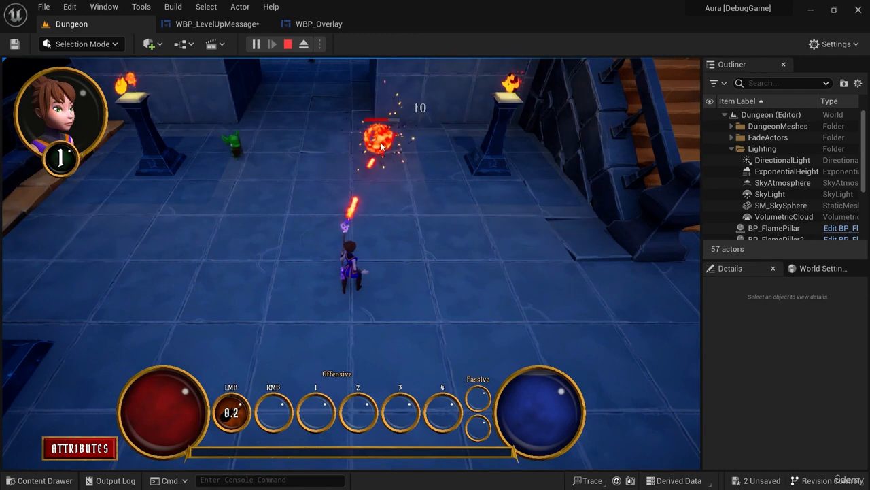
pyautogui.click(381, 146)
pyautogui.click(382, 146)
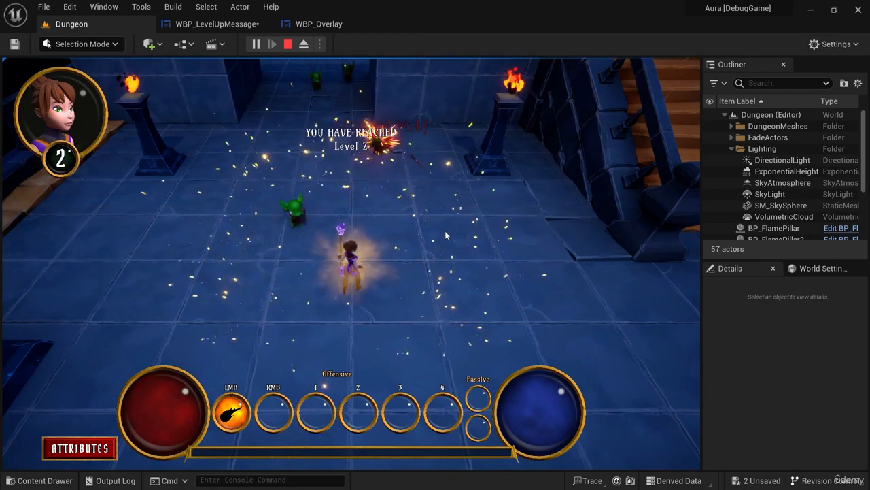
pyautogui.click(288, 44)
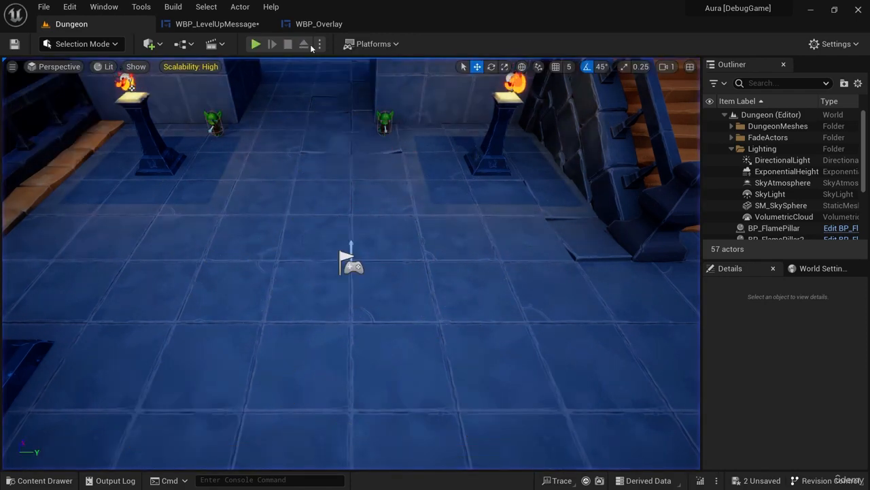
# Play-test the Dungeon level once more to recheck the level-up message's timing, and end the session.
pyautogui.click(224, 23)
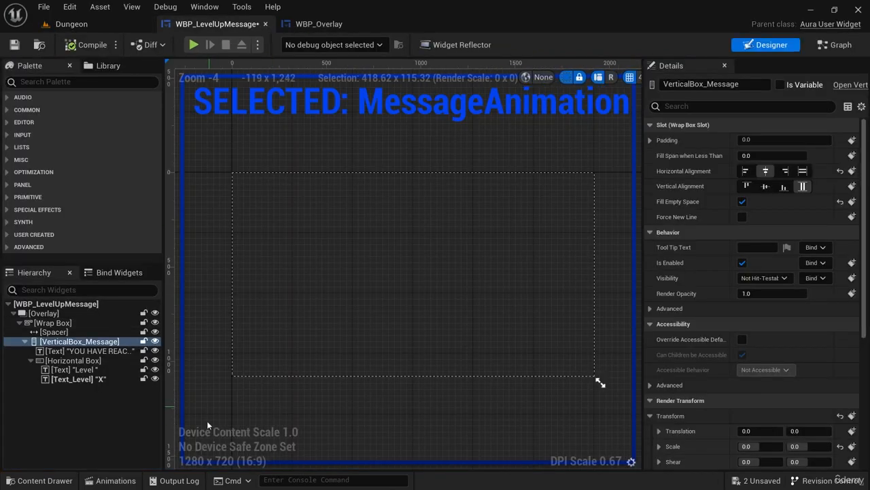
pyautogui.click(66, 23)
pyautogui.hotkey('alt', 'p')
pyautogui.click(378, 160)
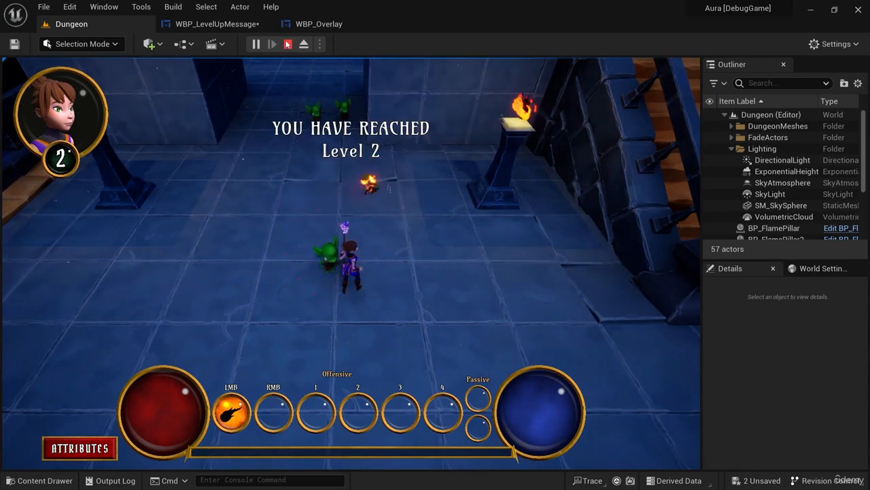
pyautogui.press('Escape')
# Display the Scale X curve of MessageAnimation's VerticalBox_Message track from WBP_LevelUpMessage in the Sequencer curve editor.
pyautogui.click(218, 24)
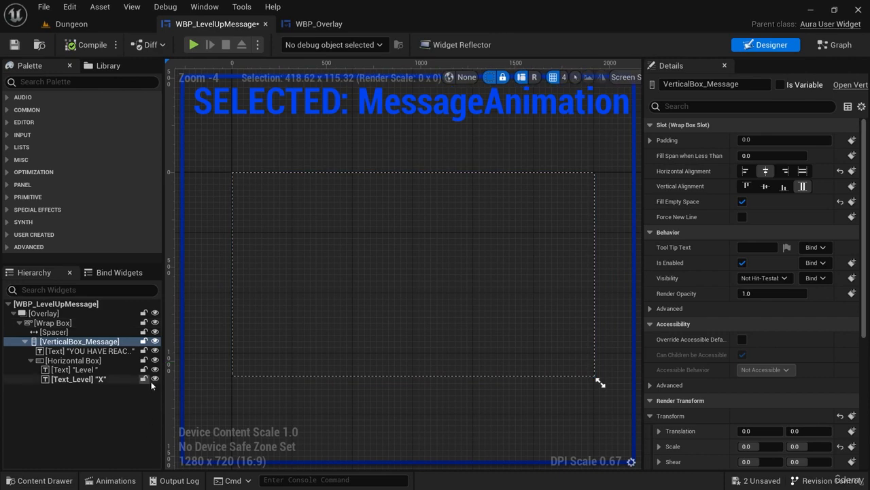
pyautogui.click(59, 484)
pyautogui.click(111, 480)
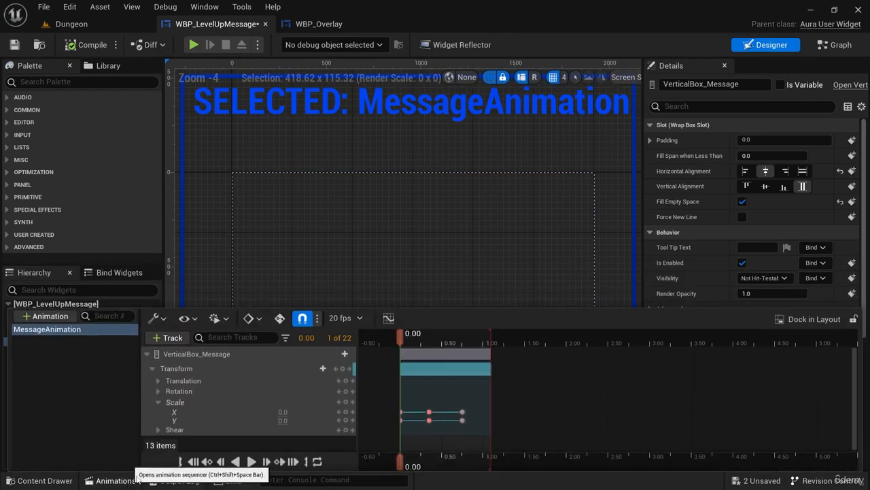
pyautogui.click(389, 318)
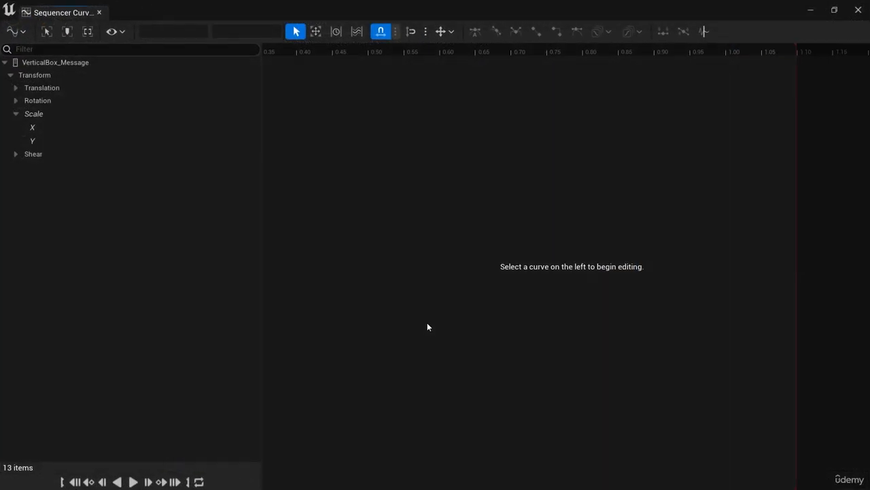
pyautogui.click(34, 127)
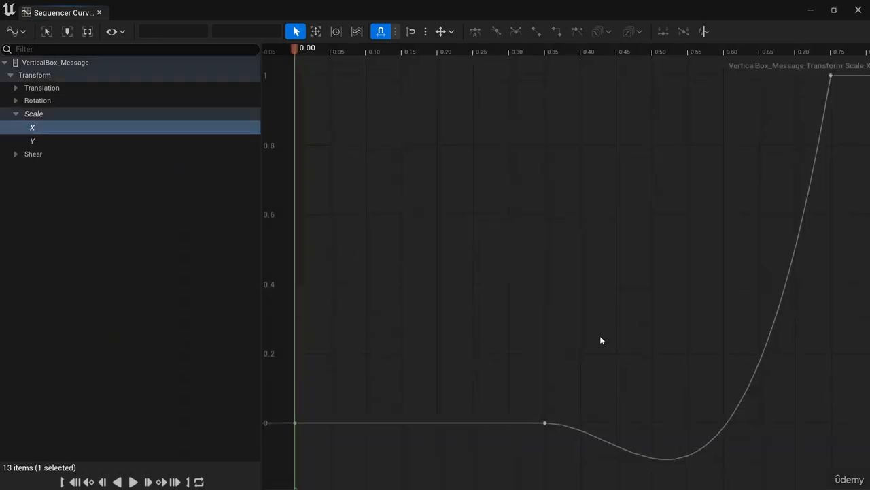
# Make the arriving tangent of the Scale X key at 0.75 seconds less steep, so the curve eases in without dipping below 0.
pyautogui.moveTo(600, 337); pyautogui.dragTo(466, 293, button='right')
pyautogui.click(398, 369)
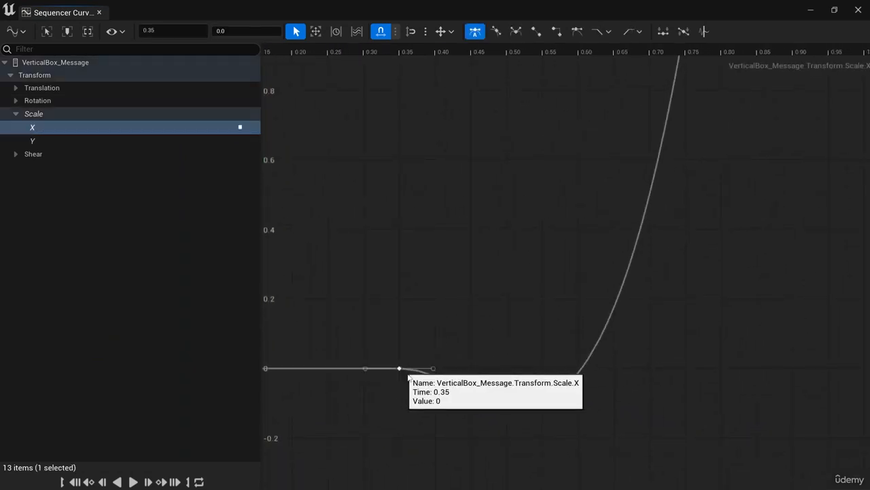
pyautogui.moveTo(706, 273); pyautogui.dragTo(677, 344, button='right')
pyautogui.click(655, 92)
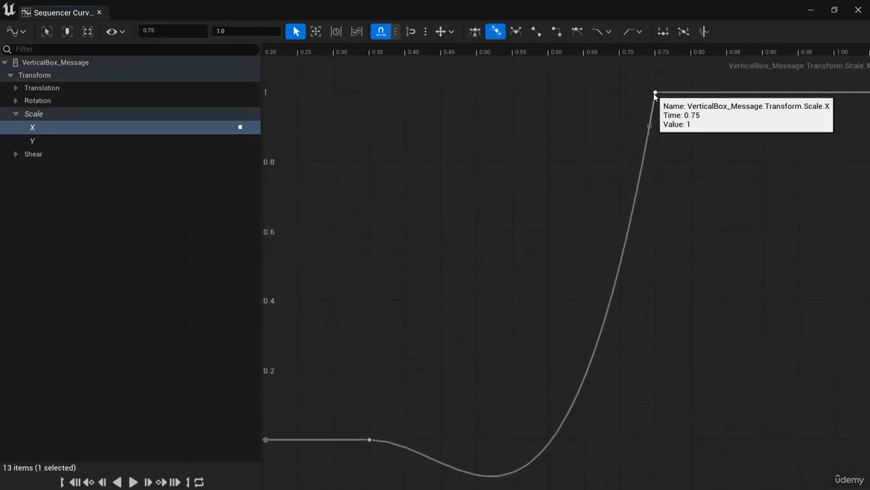
pyautogui.moveTo(652, 126); pyautogui.dragTo(641, 124)
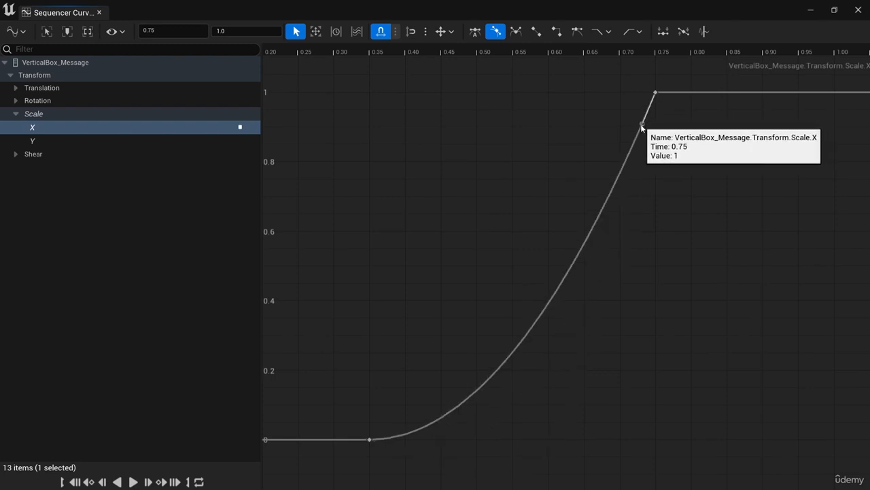
# Reduce the steepness of the Scale Y key's arriving tangent at 0.75 seconds to remove the curve's dip, and close the curve editor.
pyautogui.click(79, 140)
pyautogui.click(834, 80)
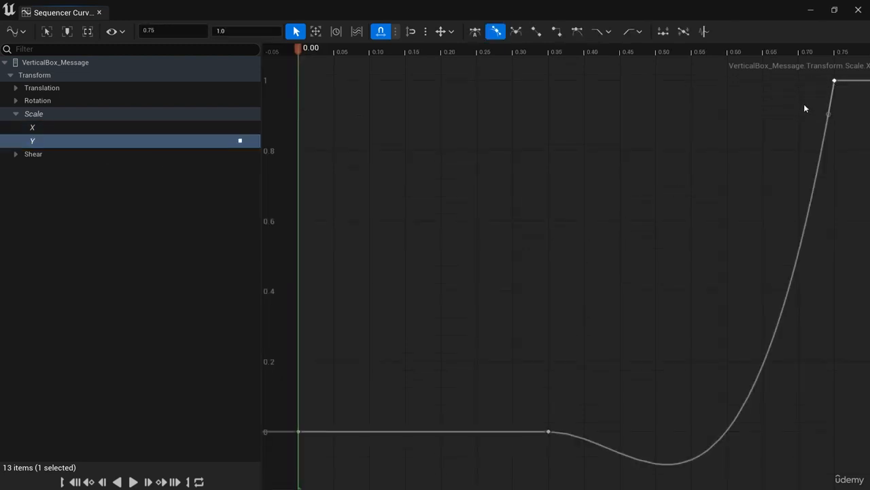
pyautogui.moveTo(827, 114); pyautogui.dragTo(821, 113)
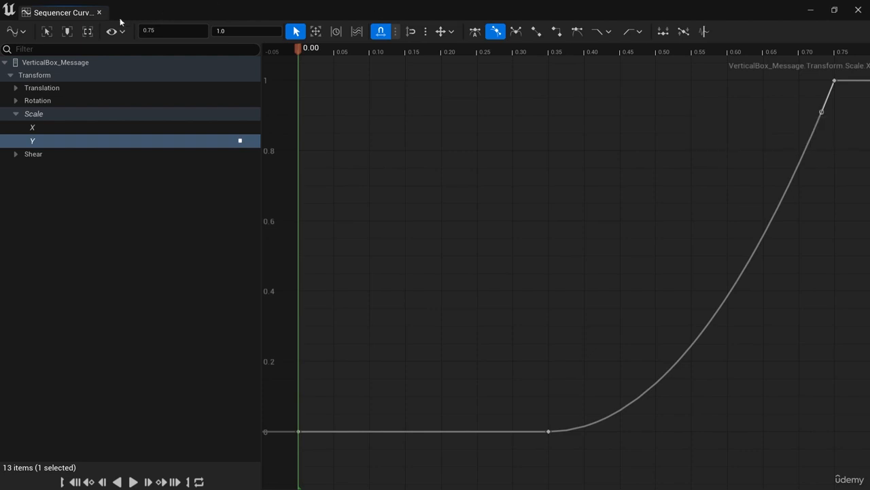
pyautogui.click(98, 12)
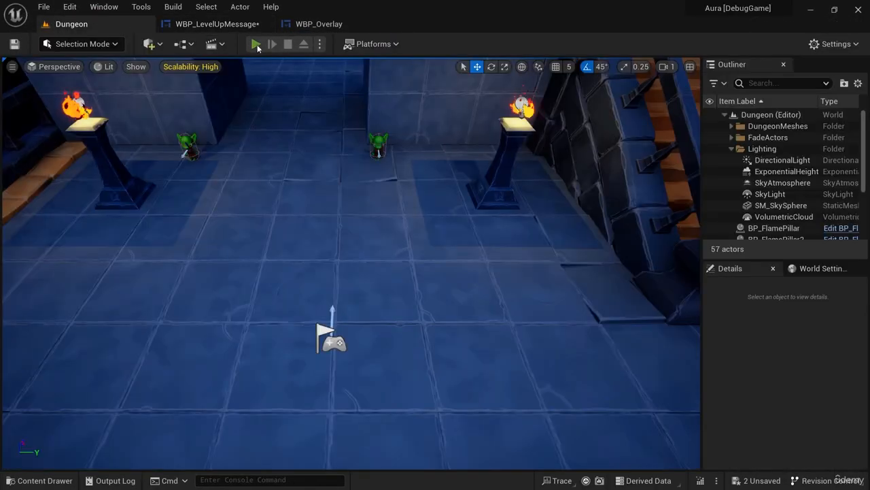
# Play the Dungeon level and defeat an enemy to check the level-up message's smoothed scaling, and stop the session.
pyautogui.click(257, 44)
pyautogui.click(382, 133)
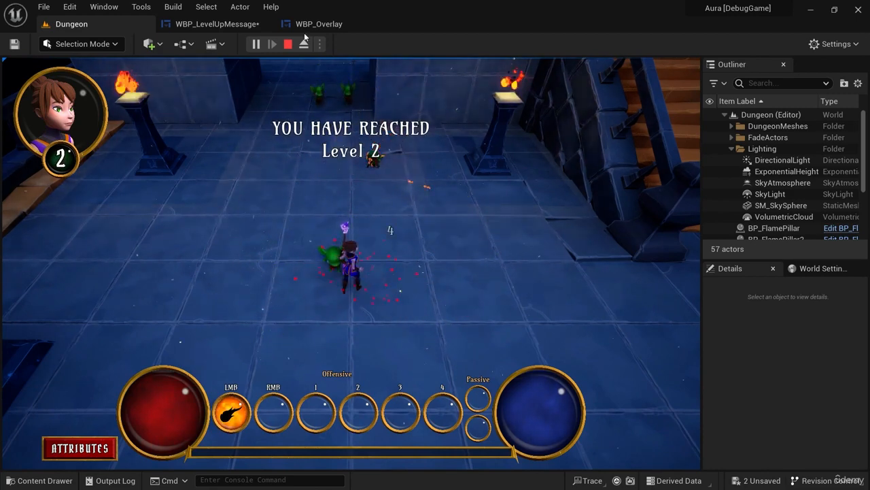
pyautogui.click(288, 44)
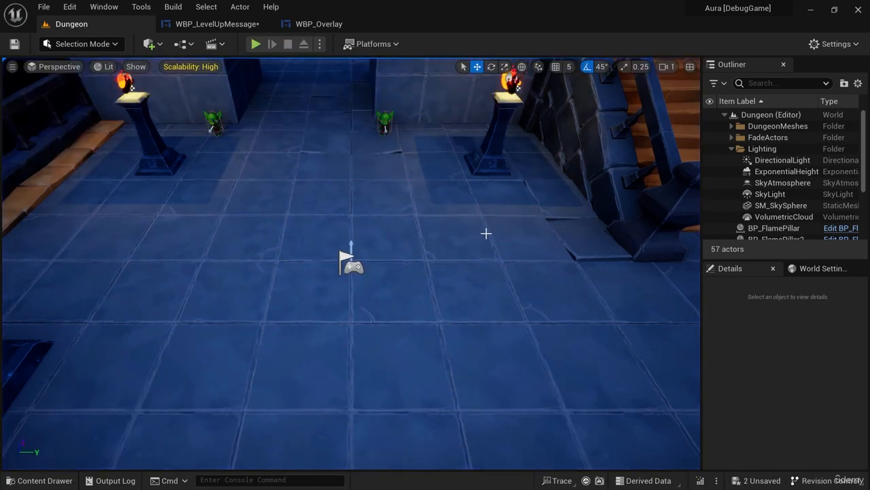